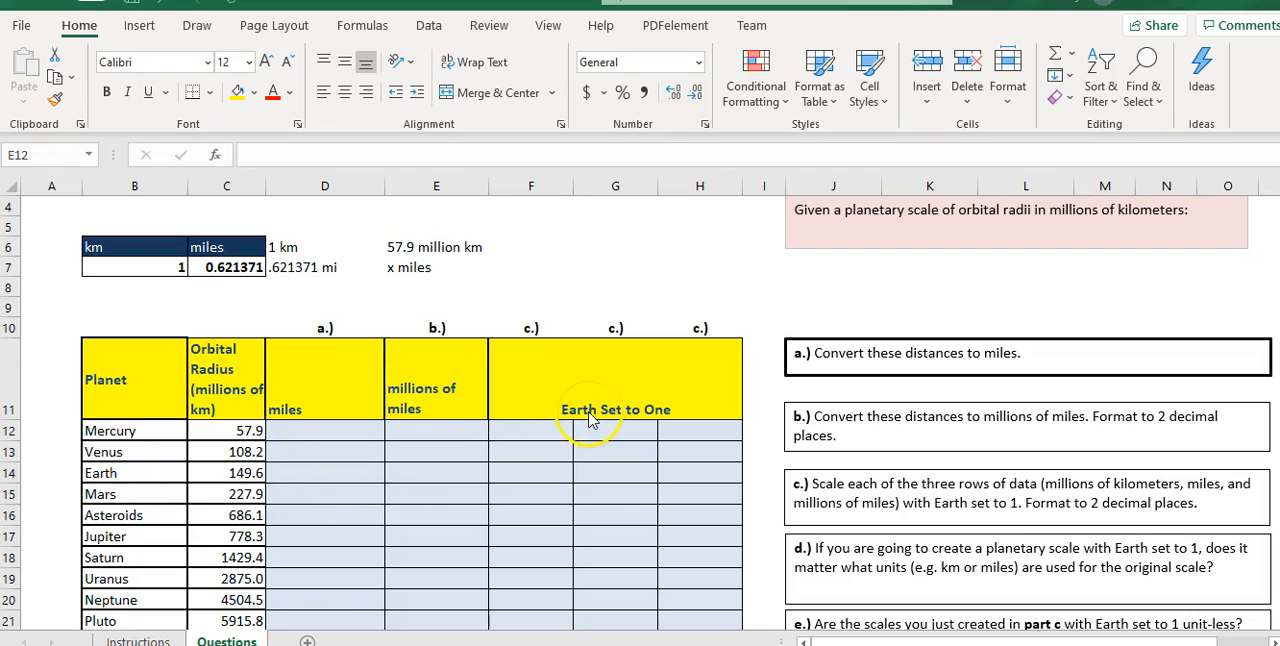
- Fill the km and miles conversion values in B7:C7 with yellow
{"action": "scroll", "coordinate": [615, 385], "scroll_direction": "up", "scroll_amount": 1}
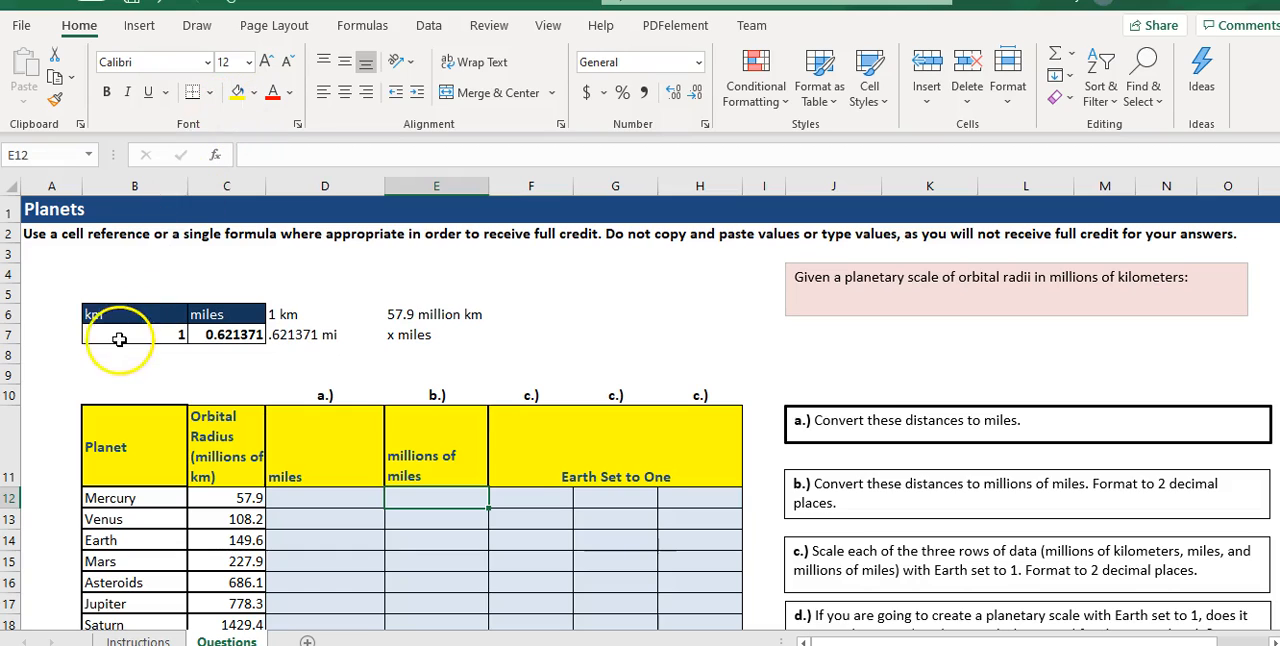
{"action": "left_click_drag", "start_coordinate": [118, 334], "coordinate": [212, 330]}
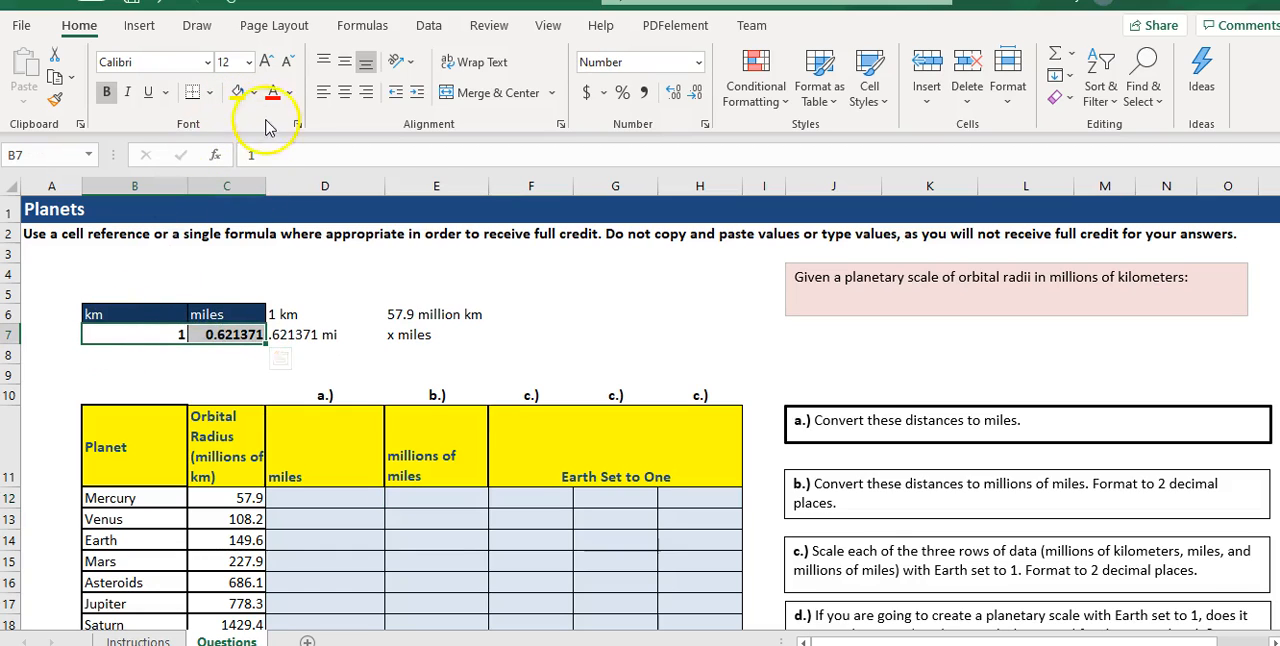
{"action": "left_click", "coordinate": [238, 92]}
{"action": "left_click", "coordinate": [160, 357]}
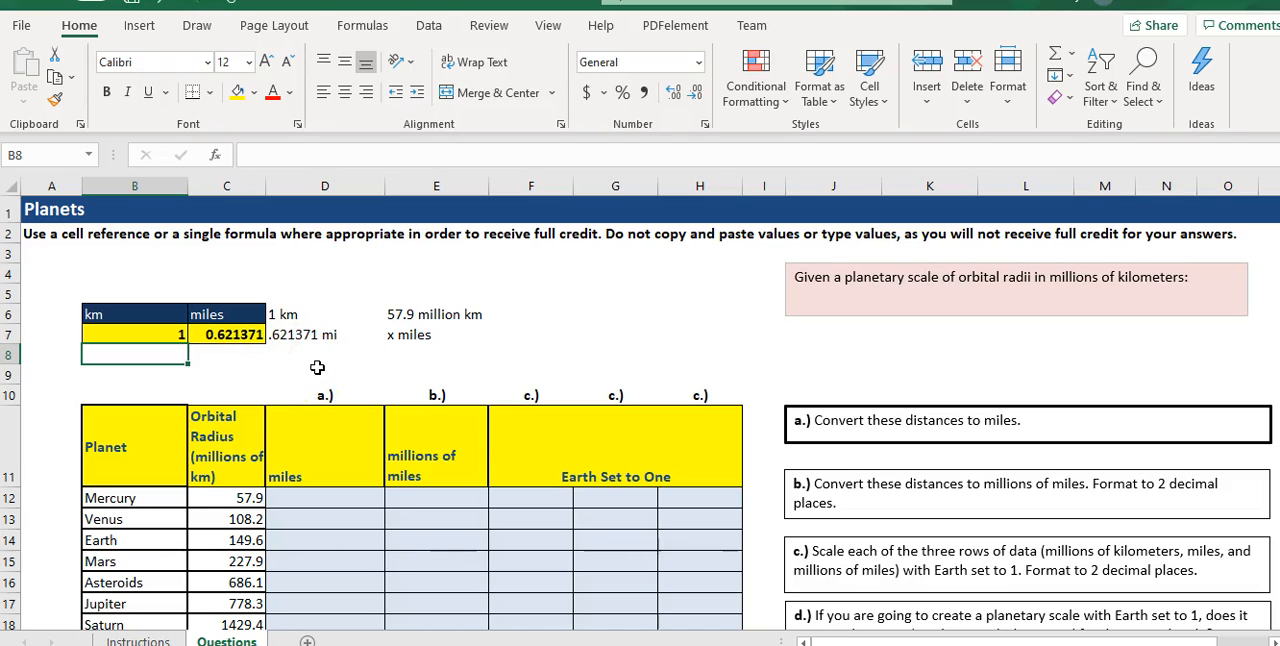
- Add a thick bottom border beneath the "1 km" label in D6
{"action": "left_click", "coordinate": [292, 315]}
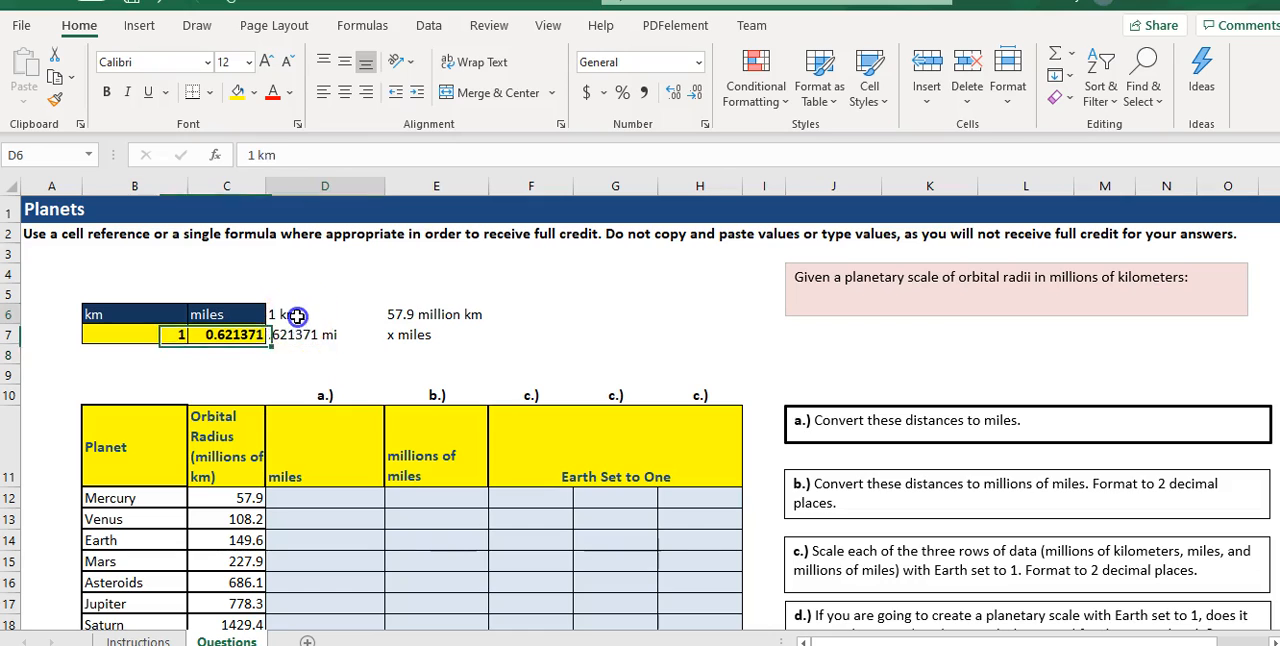
{"action": "left_click", "coordinate": [207, 93]}
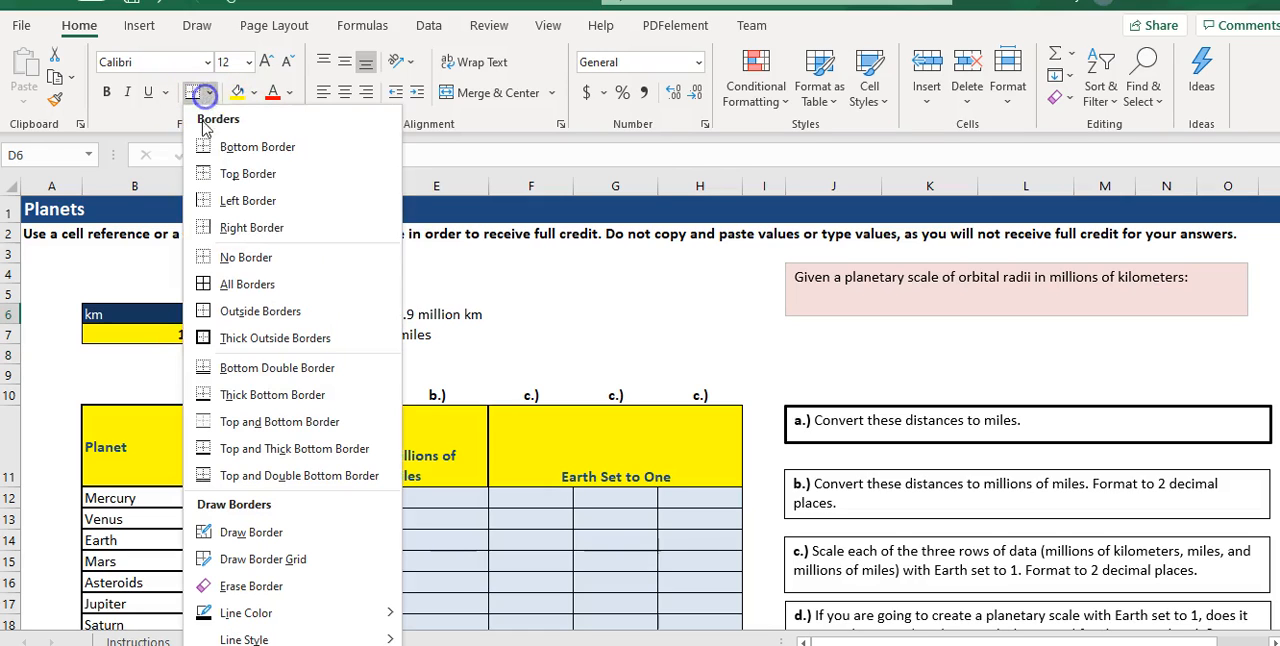
{"action": "left_click", "coordinate": [213, 394]}
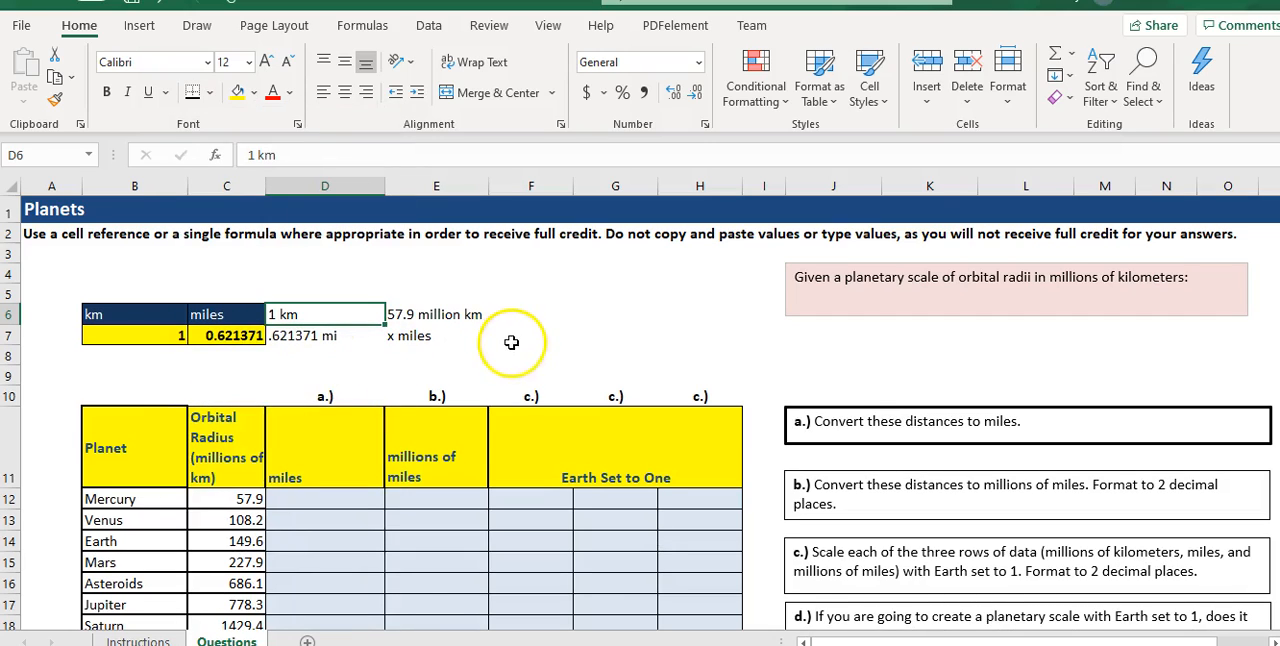
{"action": "left_click", "coordinate": [320, 372]}
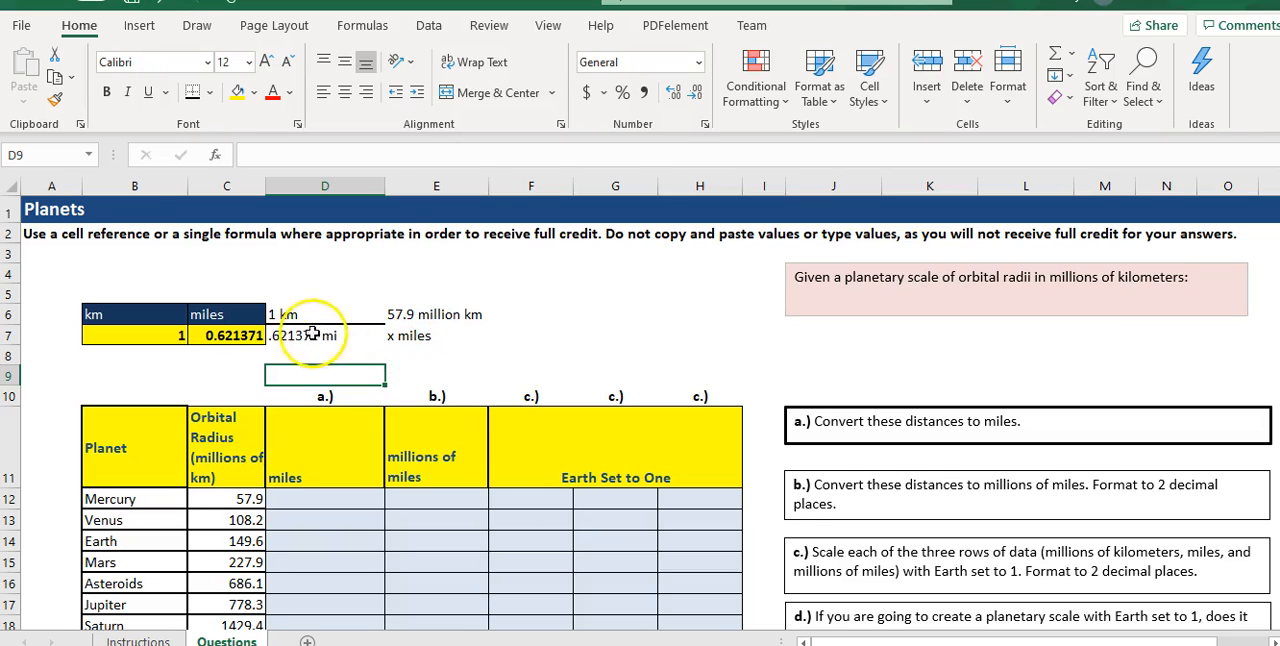
- Enter the cross-multiplication note "1x = 57.9 million*.621371" in D8
{"action": "left_click", "coordinate": [300, 358]}
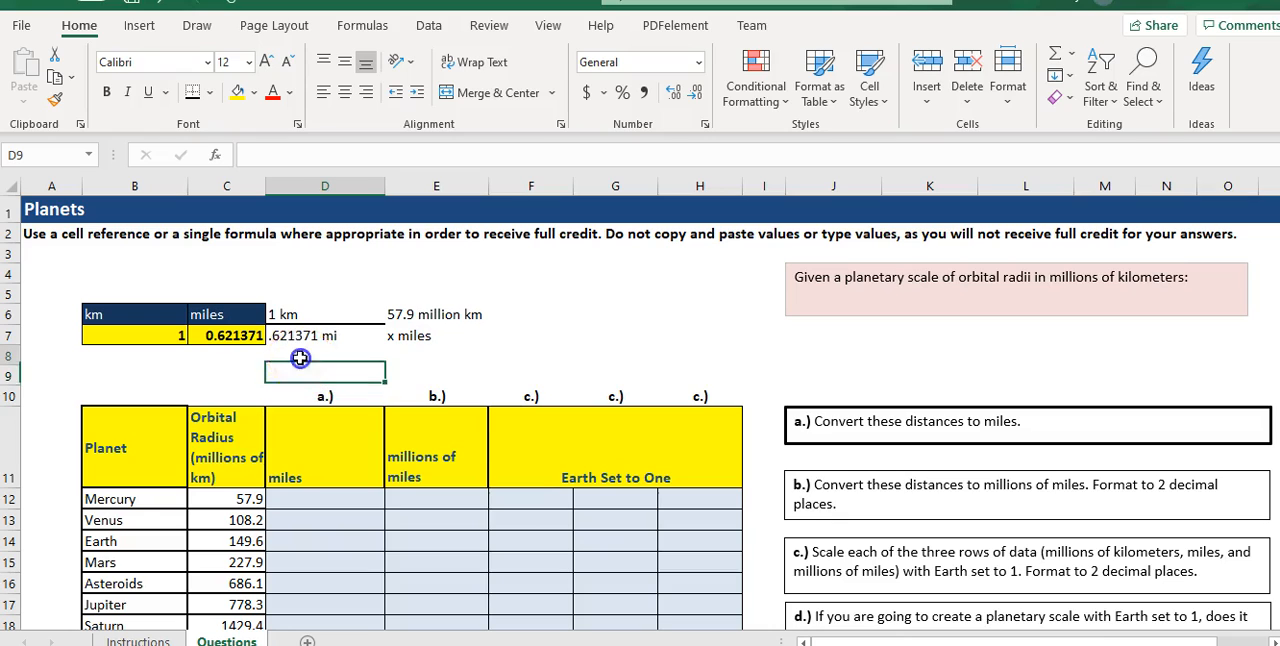
{"action": "type", "text": "1x"}
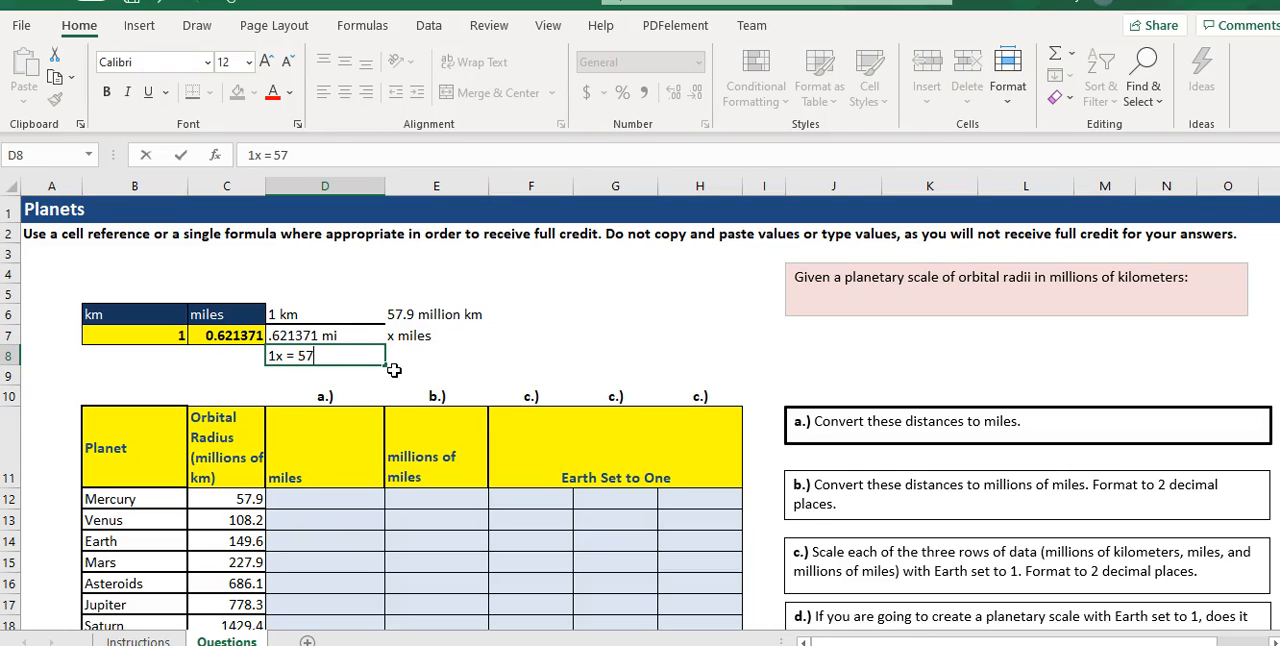
{"action": "type", "text": "= 57.9 million"}
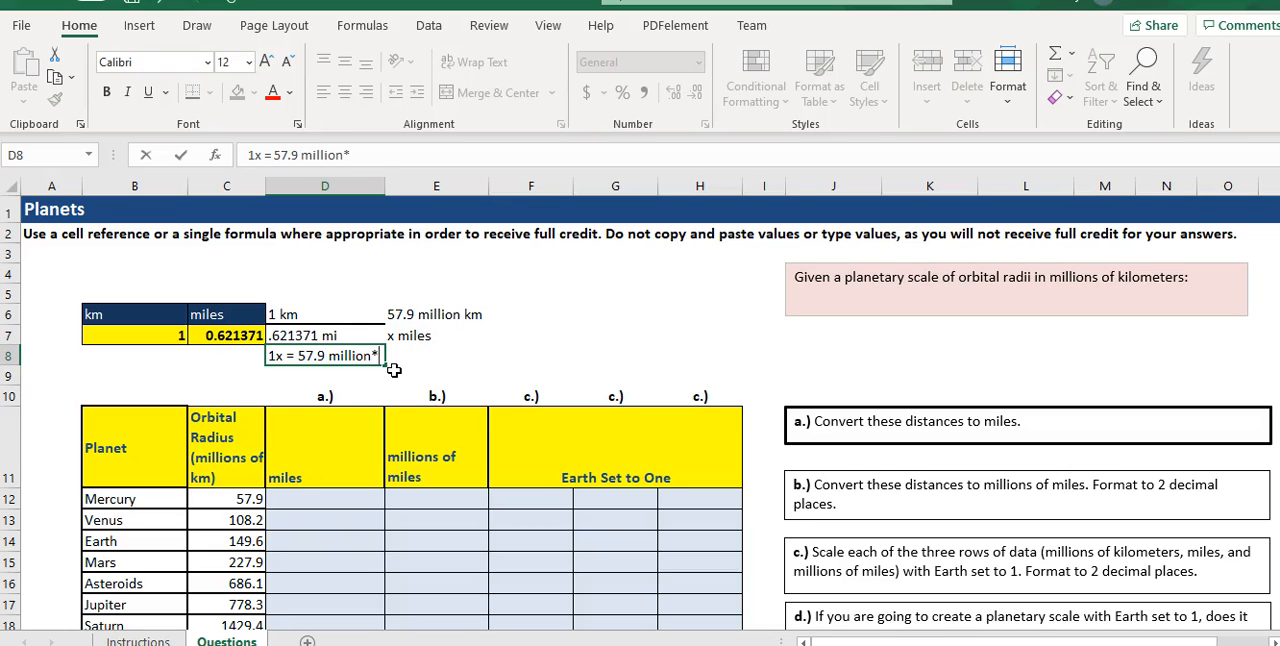
{"action": "type", "text": "*.6214371"}
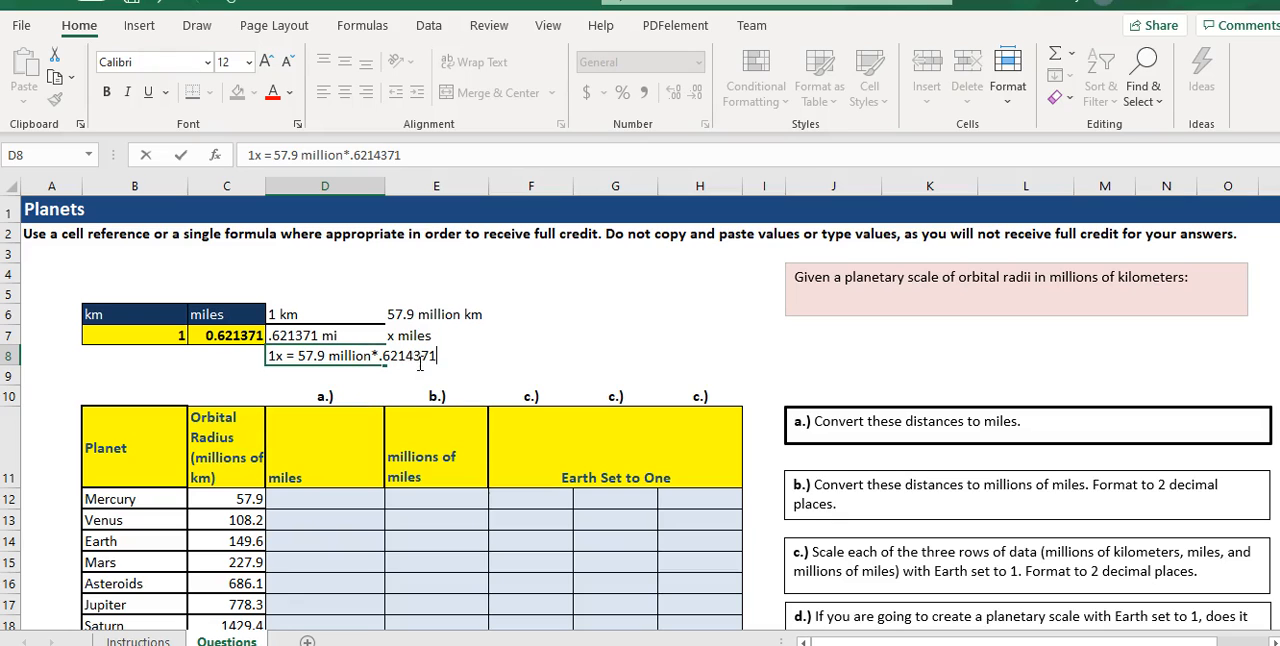
{"action": "left_click_drag", "start_coordinate": [414, 360], "coordinate": [405, 358]}
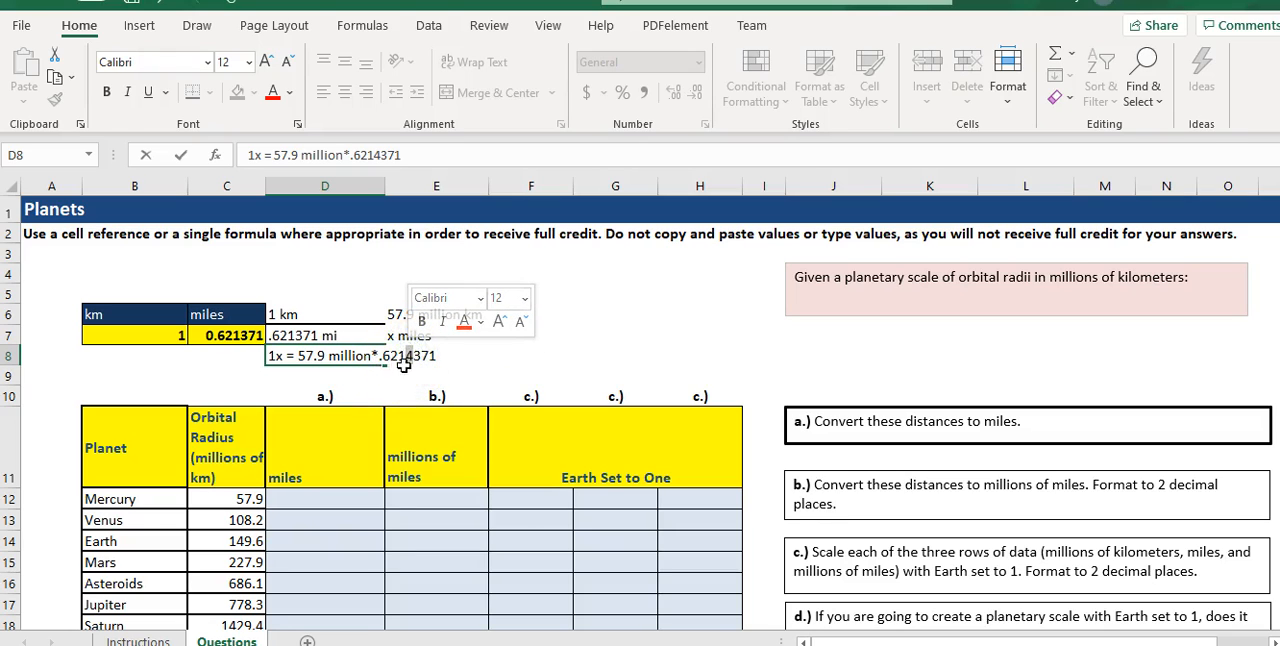
{"action": "key", "text": "BackSpace"}
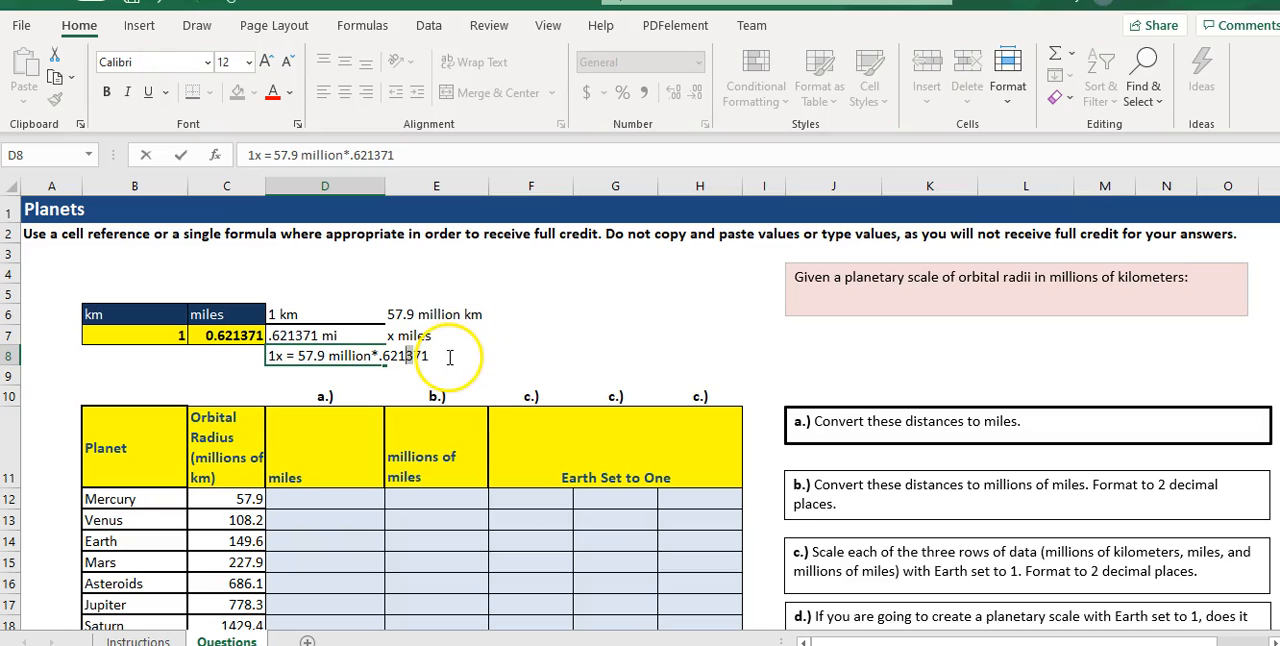
{"action": "key", "text": "Return"}
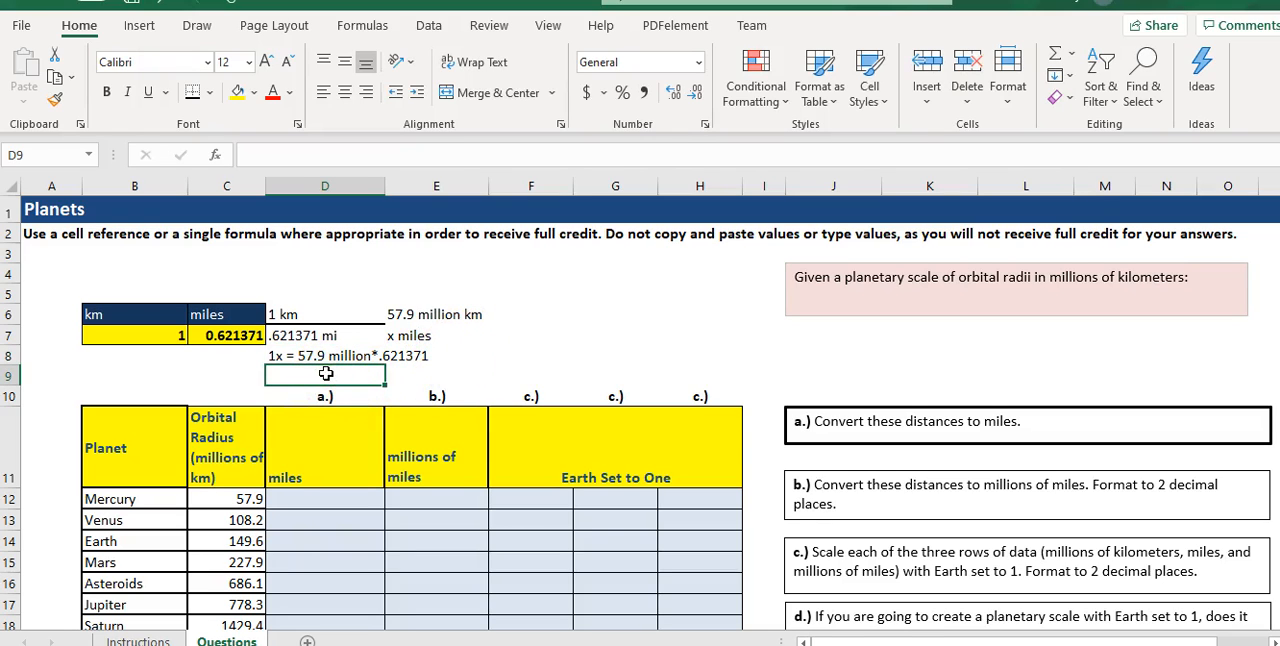
- Enter the solved equation "x =57.9 million* .621371/1" as a note in D9
{"action": "type", "text": "x =57.9 million"}
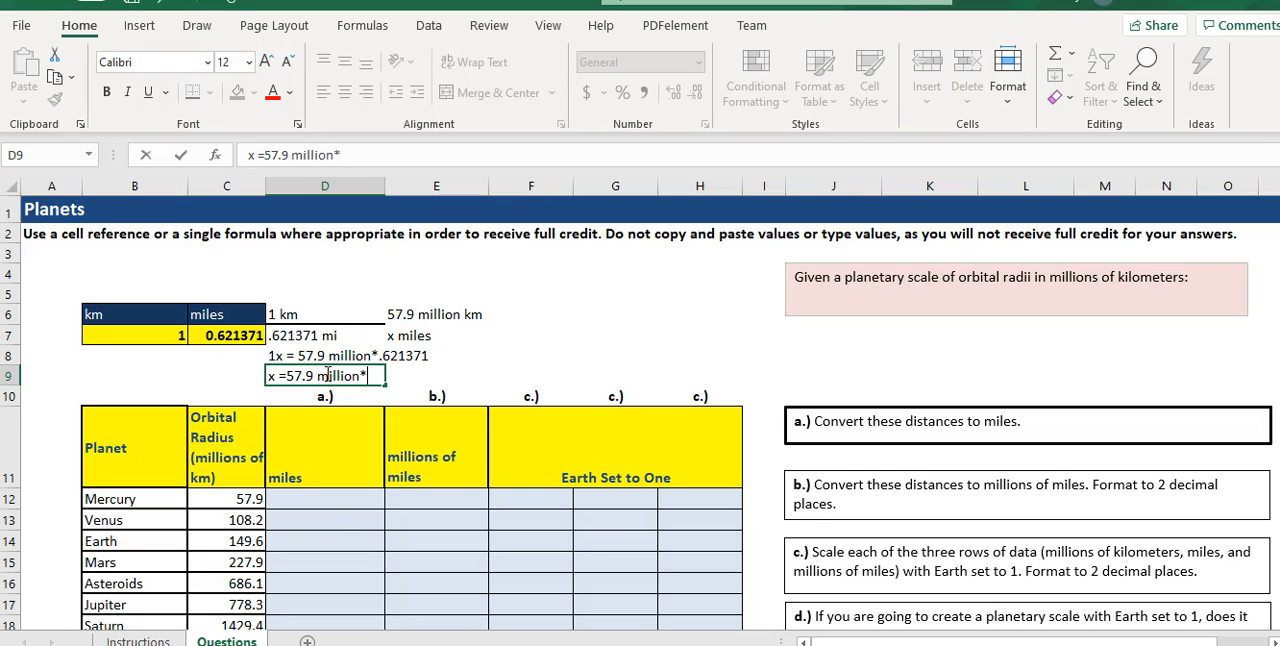
{"action": "type", "text": "* .621371/1"}
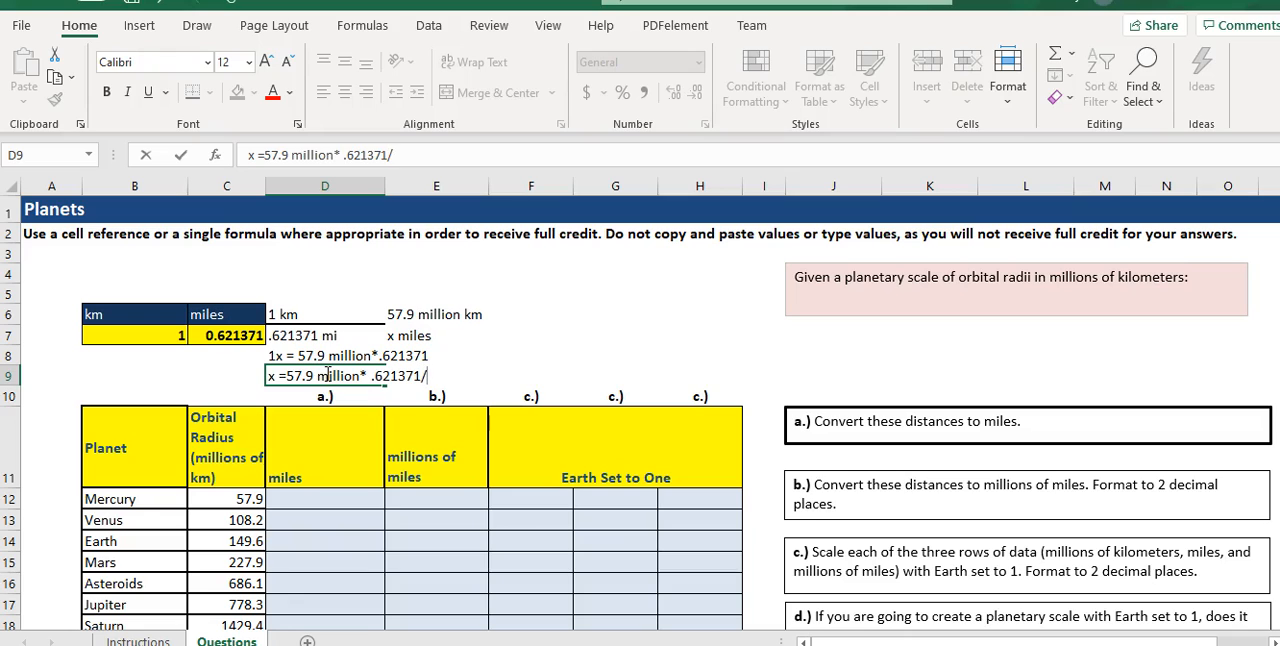
{"action": "left_click", "coordinate": [516, 342]}
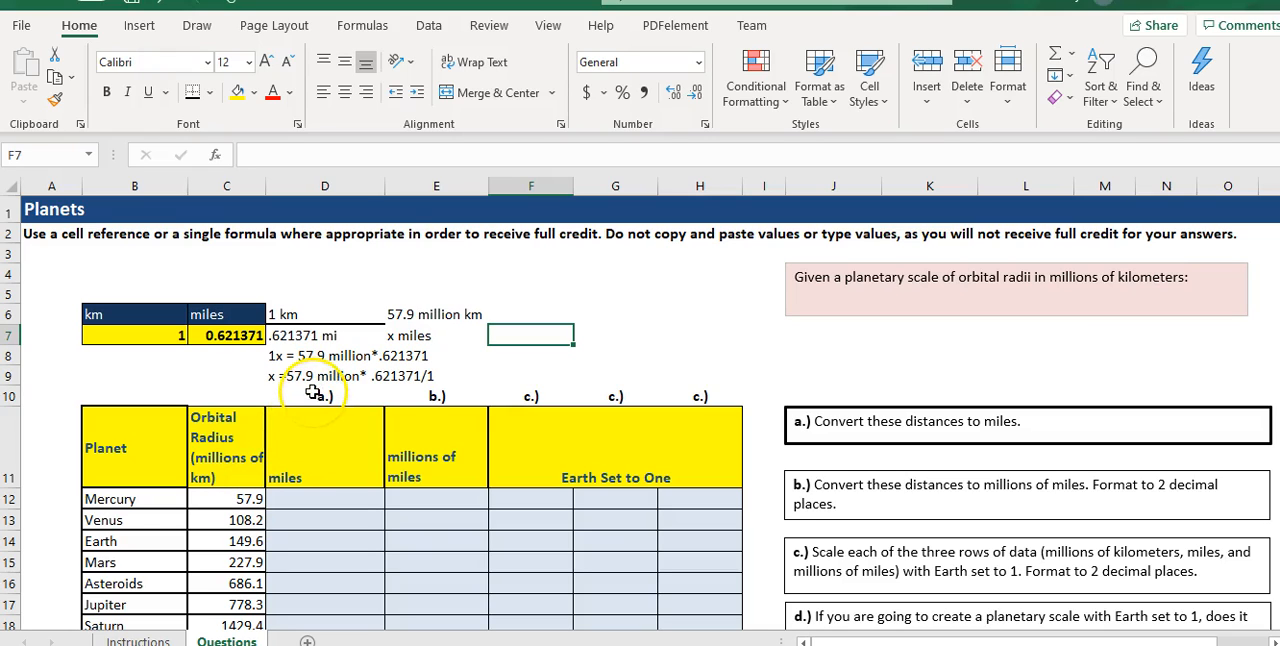
- Write the conversion with the million expanded, "57.9*1000000*.621371/1", as text in F7
{"action": "left_click", "coordinate": [529, 334]}
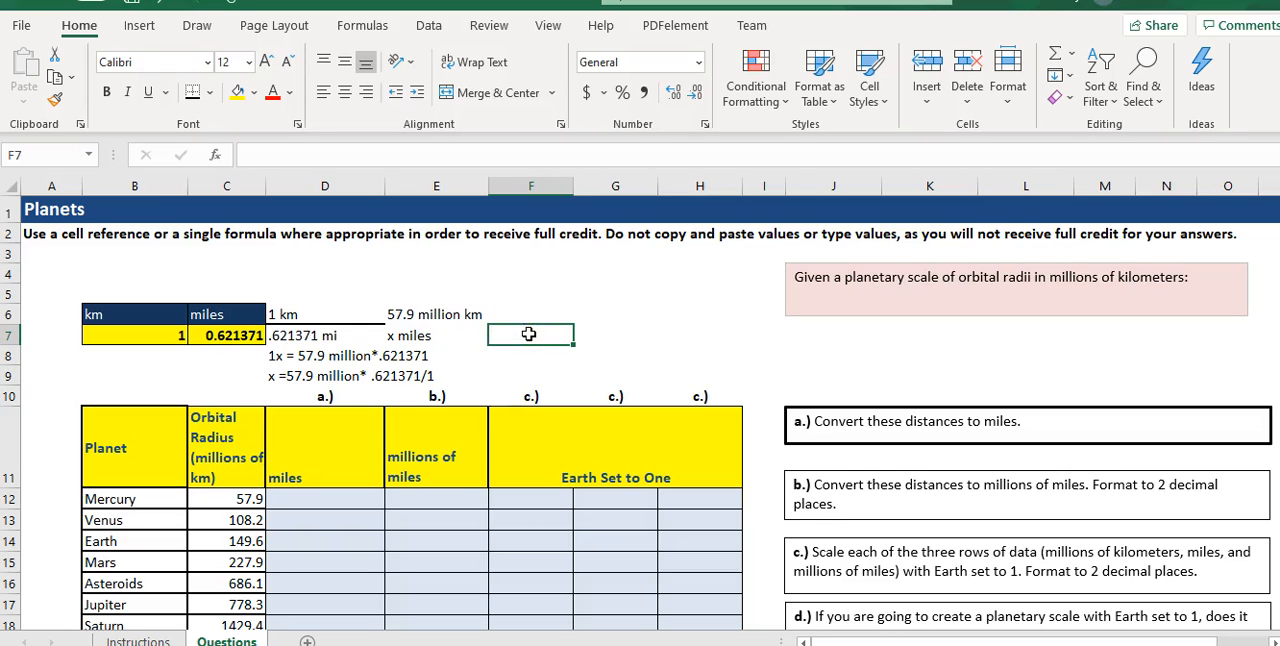
{"action": "type", "text": "57.8"}
{"action": "key", "text": "BackSpace"}
{"action": "type", "text": "9"}
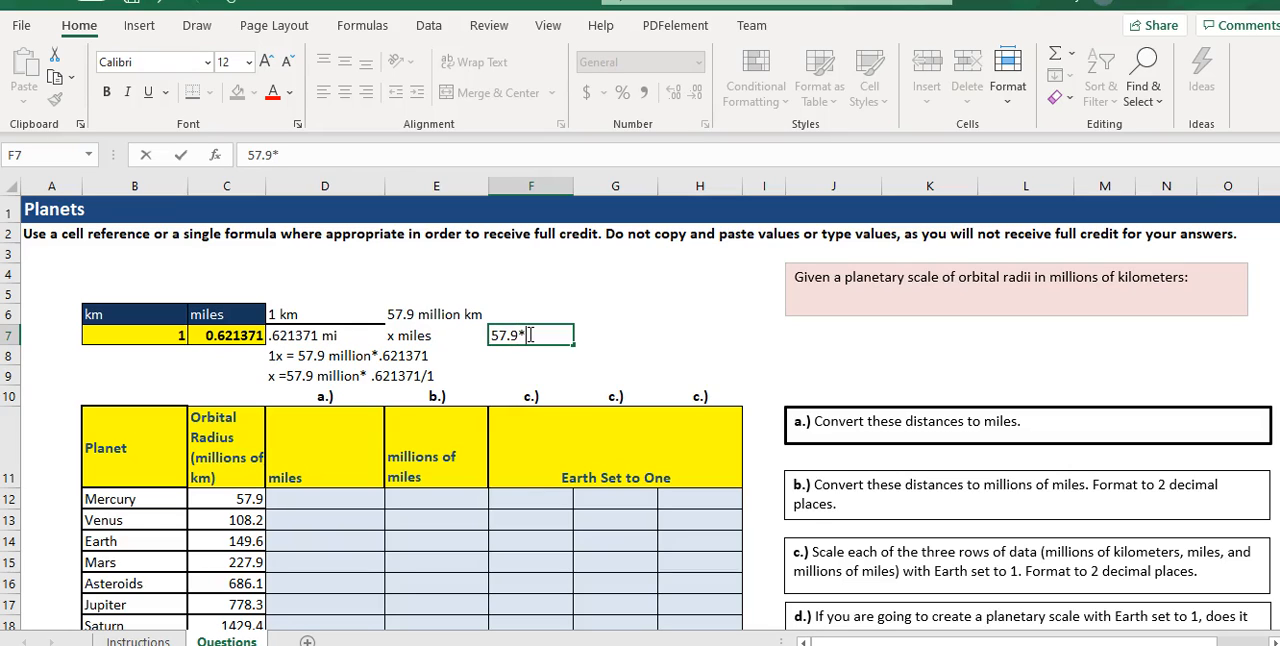
{"action": "type", "text": "*1000000"}
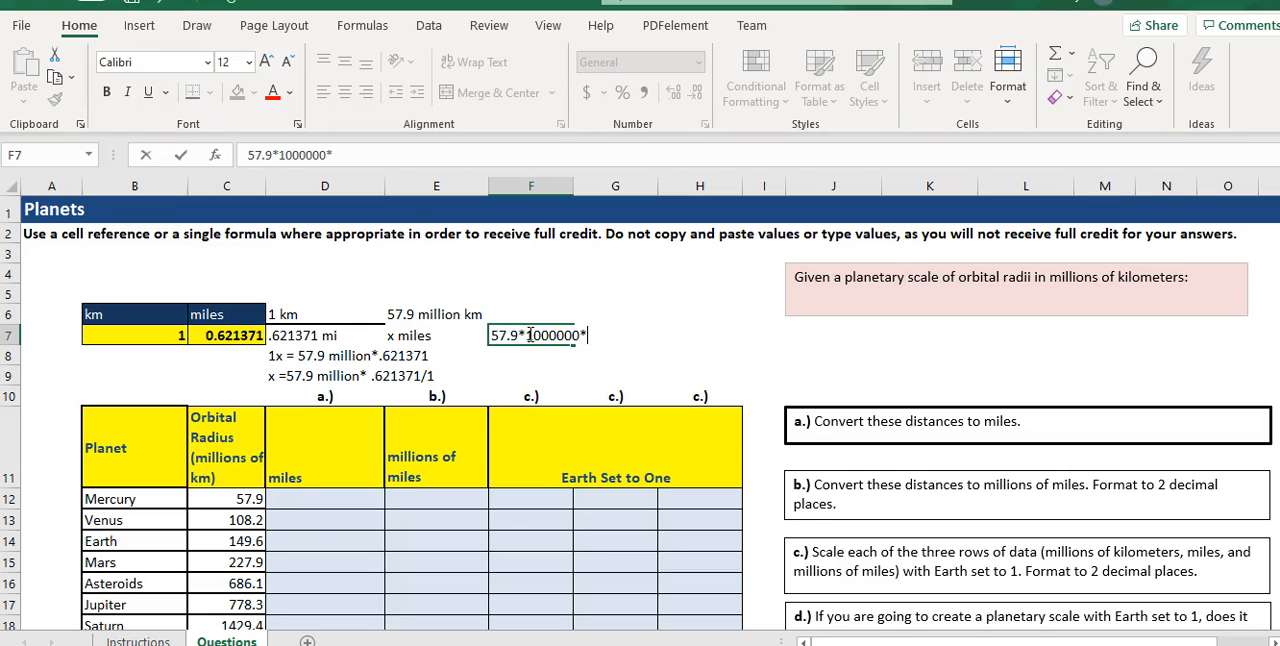
{"action": "type", "text": "*.621371/1"}
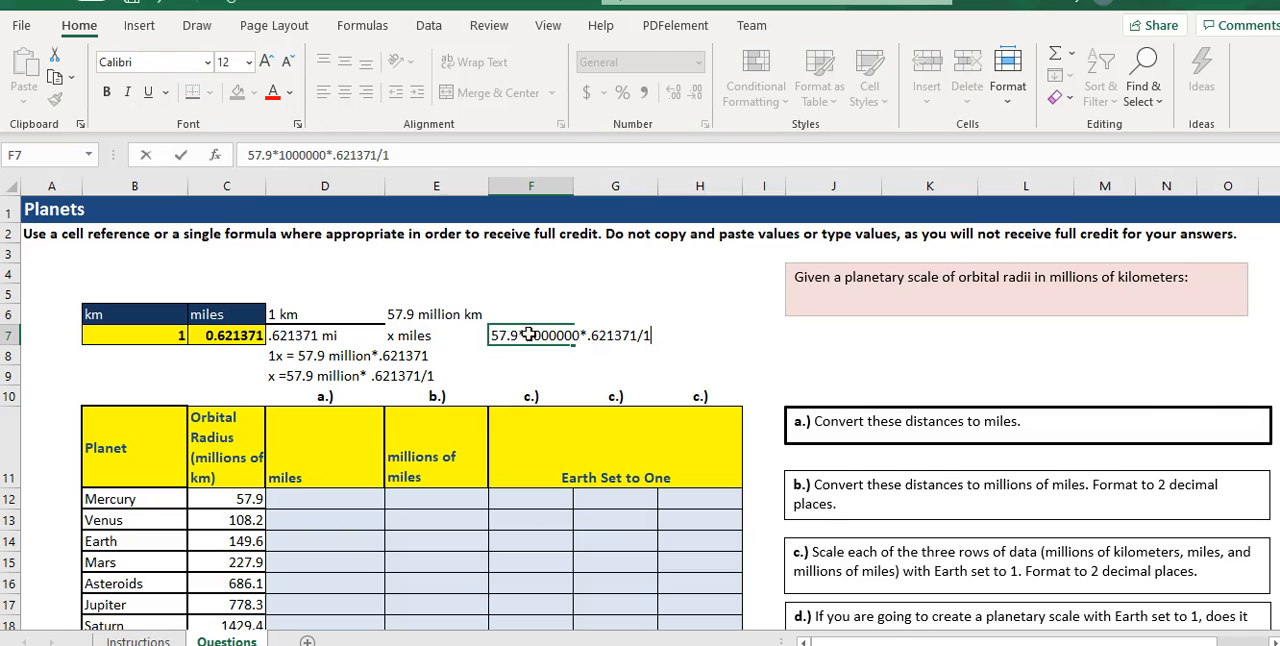
{"action": "key", "text": "Return"}
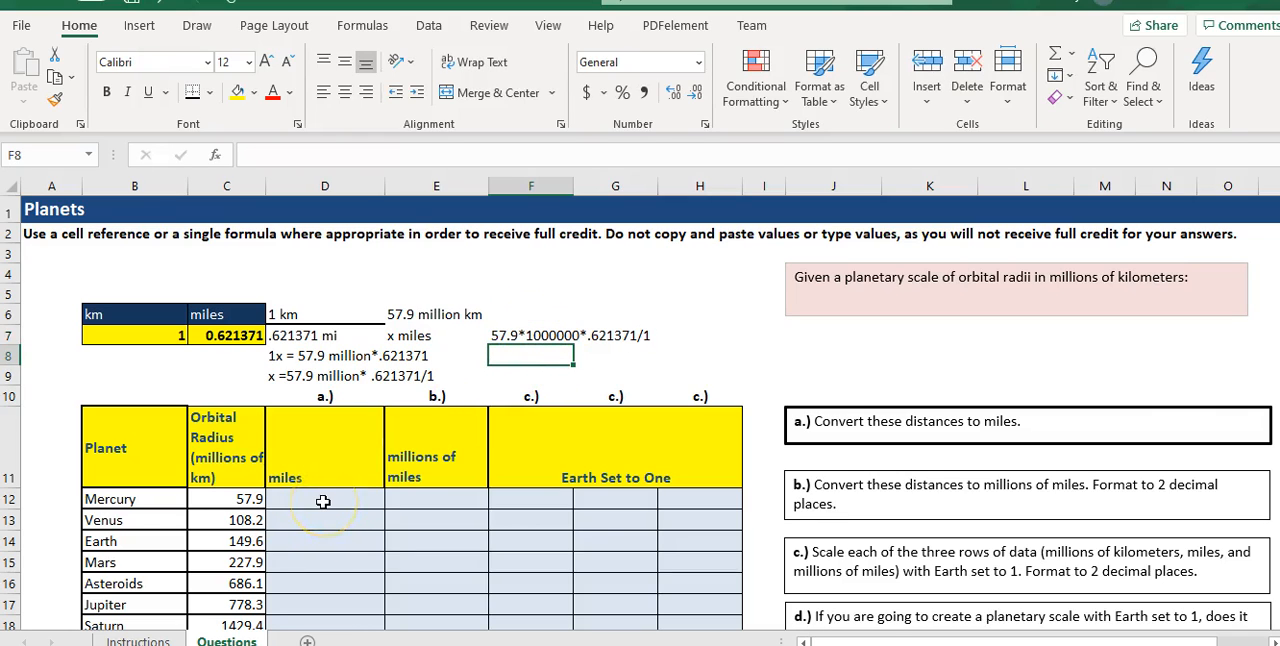
- Write the cell-reference version "c12*1000000*c7/b7= number of miles" as text in F8
{"action": "left_click", "coordinate": [512, 350]}
{"action": "type", "text": "c12"}
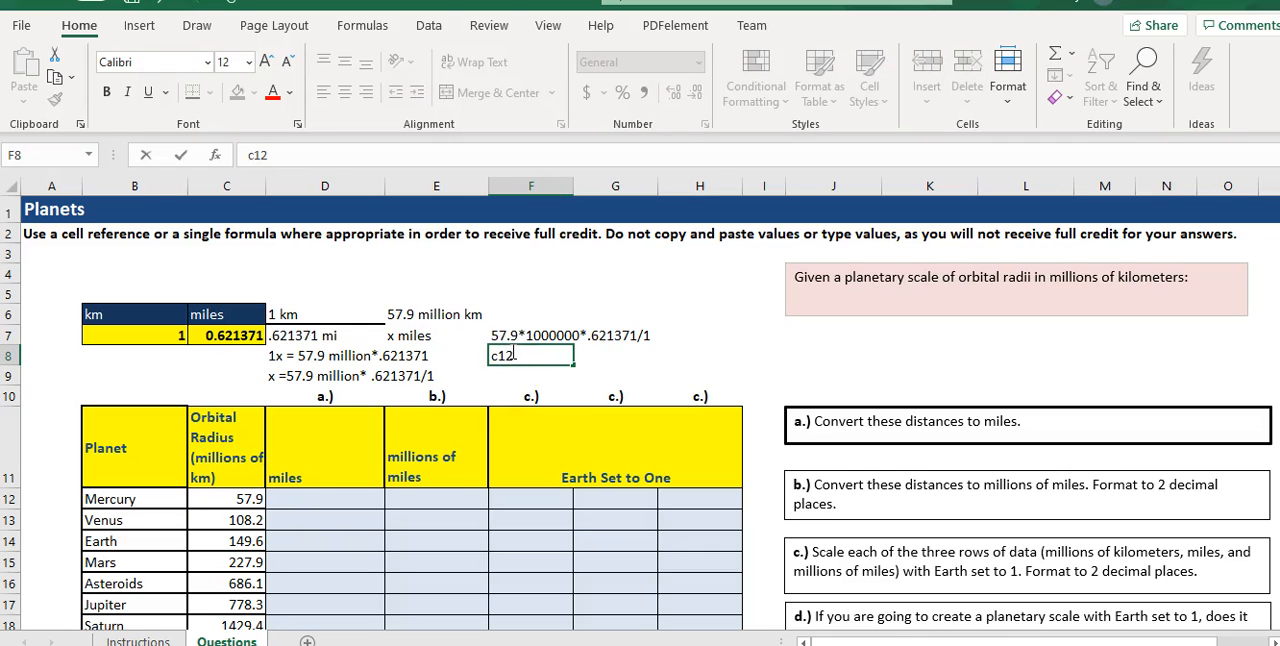
{"action": "type", "text": "*1000000*c7"}
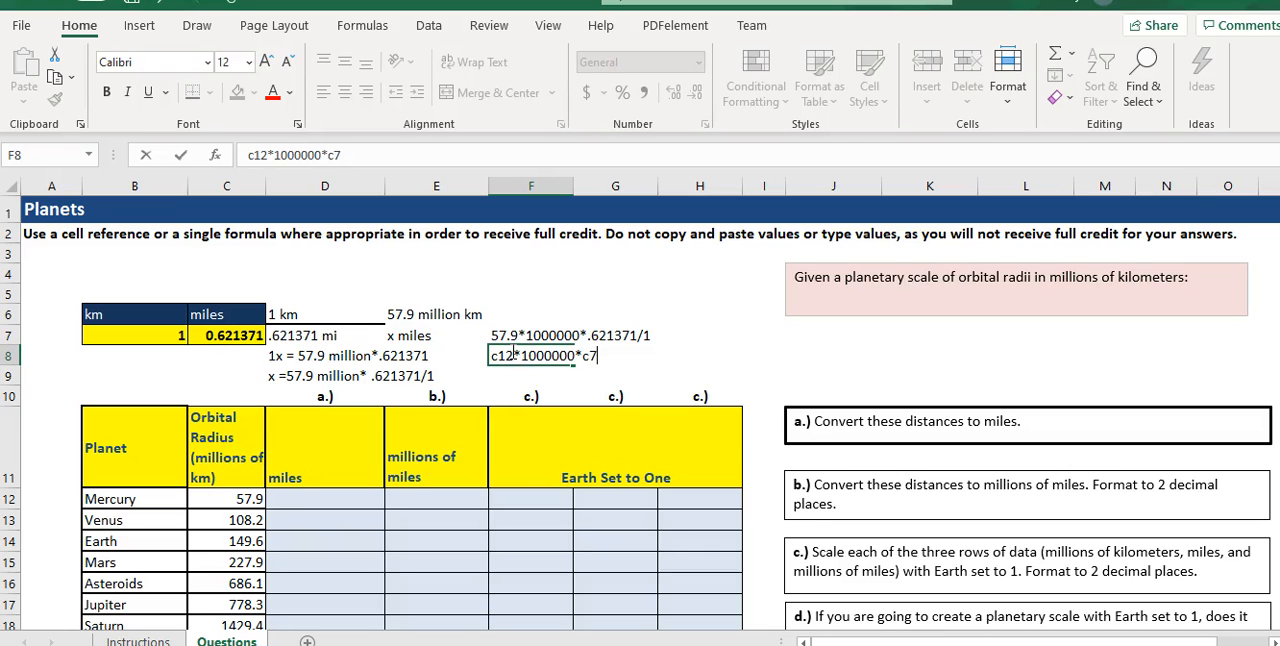
{"action": "type", "text": "b7"}
{"action": "type", "text": "les"}
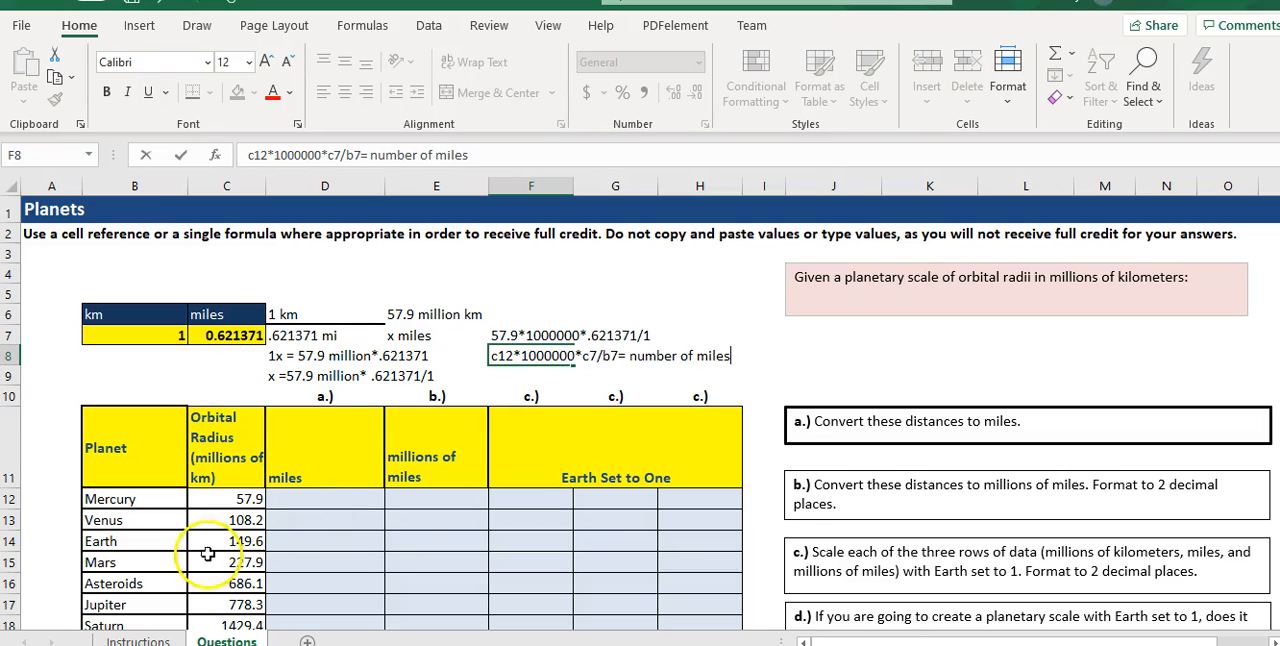
- Following the Instructions sheet, enter =C12*1000000*C7/B7 in D12 for Mercury's miles and fill it down to D21
{"action": "left_click", "coordinate": [293, 499]}
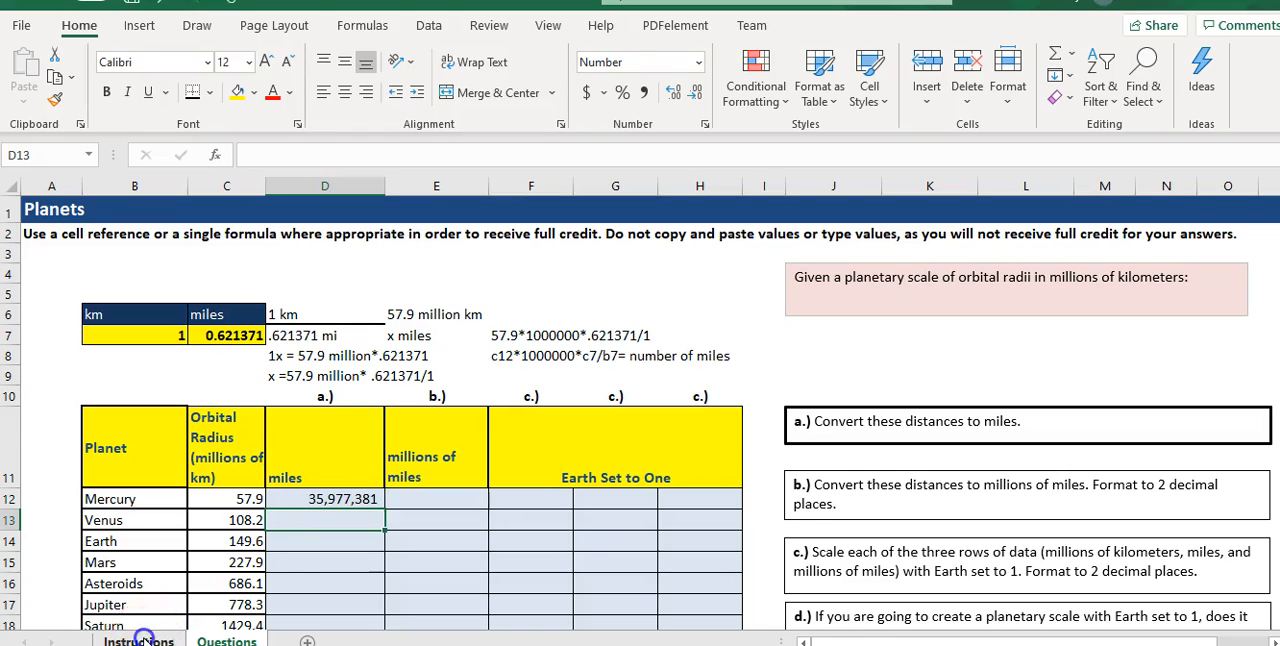
{"action": "left_click", "coordinate": [140, 639]}
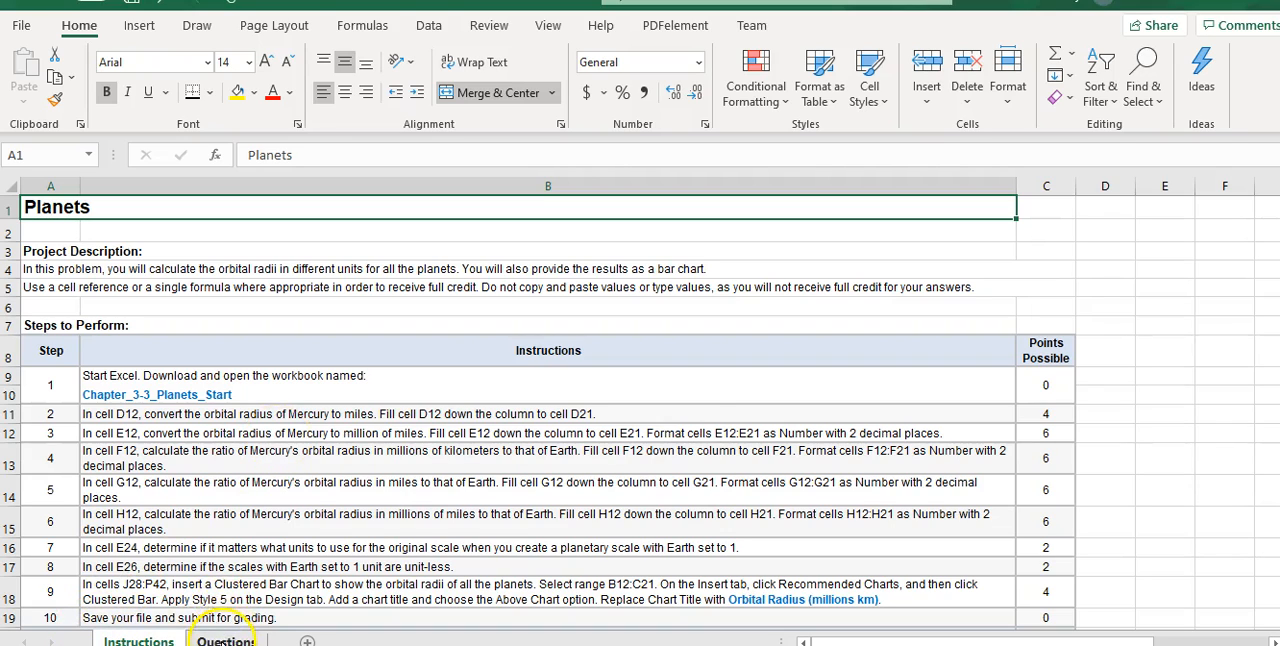
{"action": "left_click", "coordinate": [224, 640]}
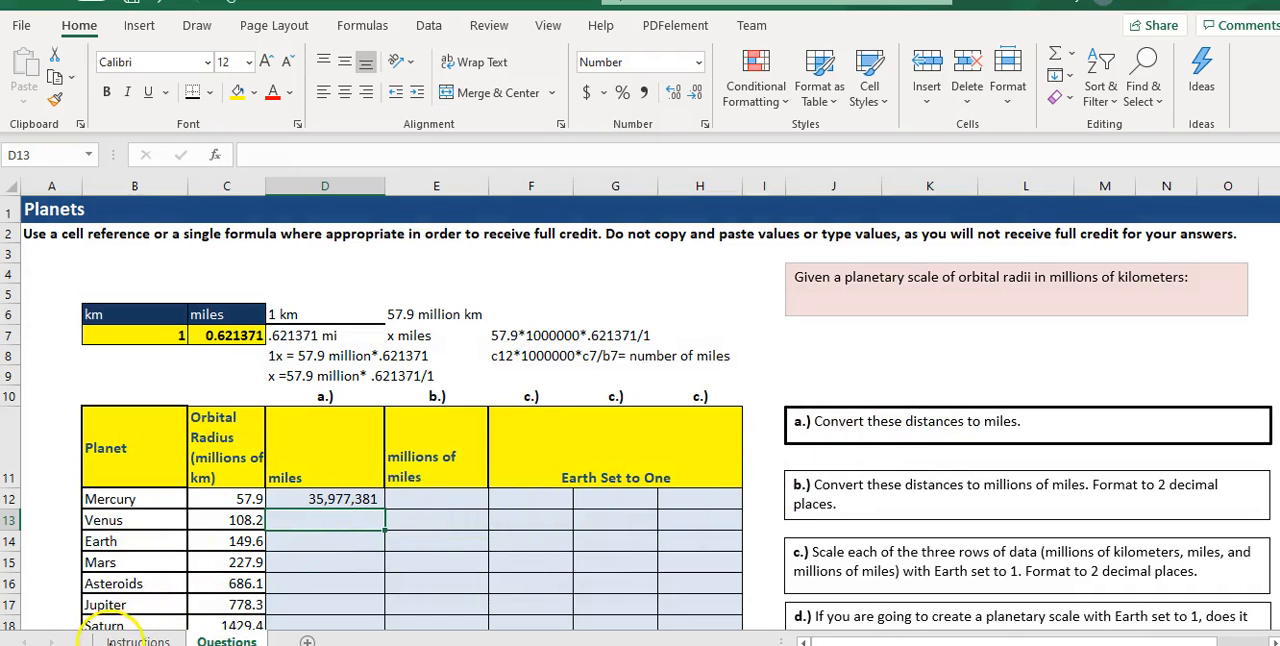
{"action": "left_click", "coordinate": [130, 640]}
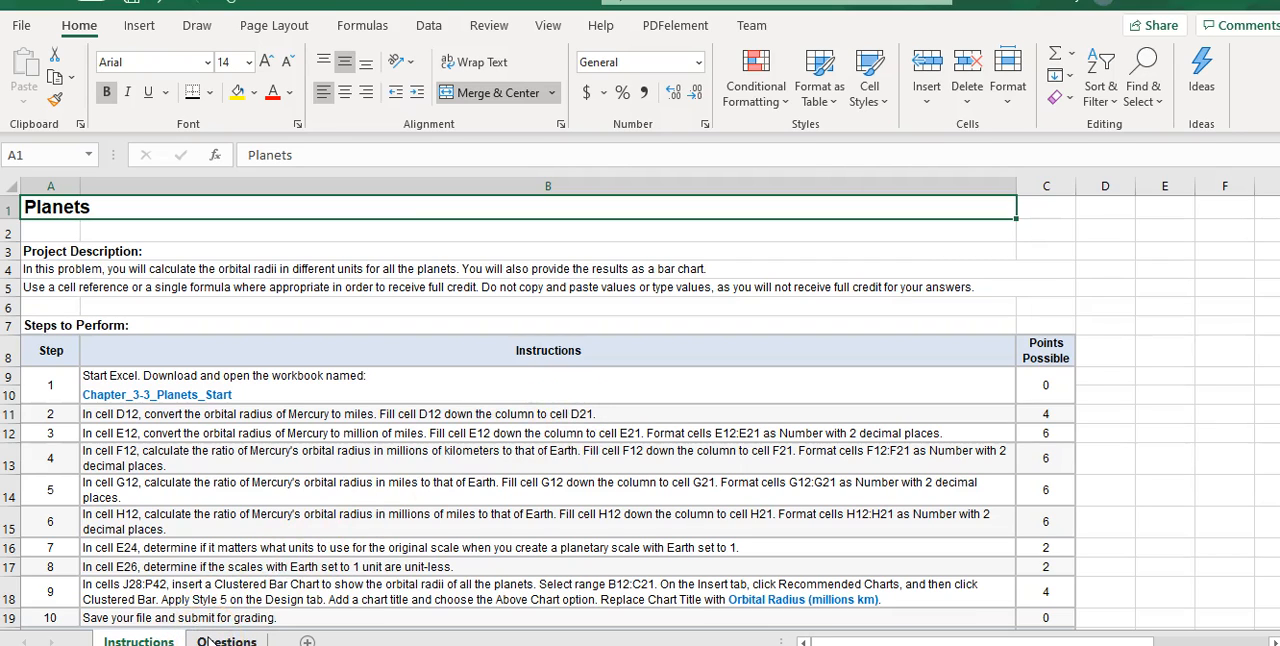
{"action": "left_click", "coordinate": [228, 640]}
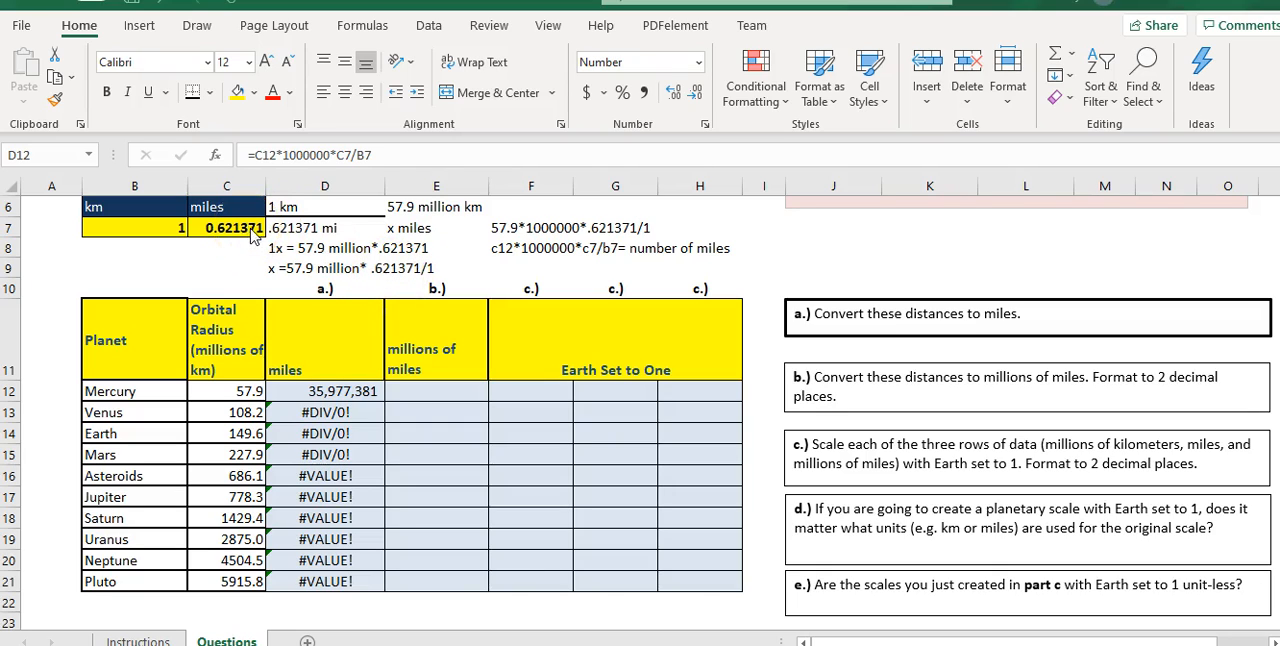
- Compare the cell references in the D13 and D12 formulas with the formula note in F8
{"action": "left_click", "coordinate": [328, 413]}
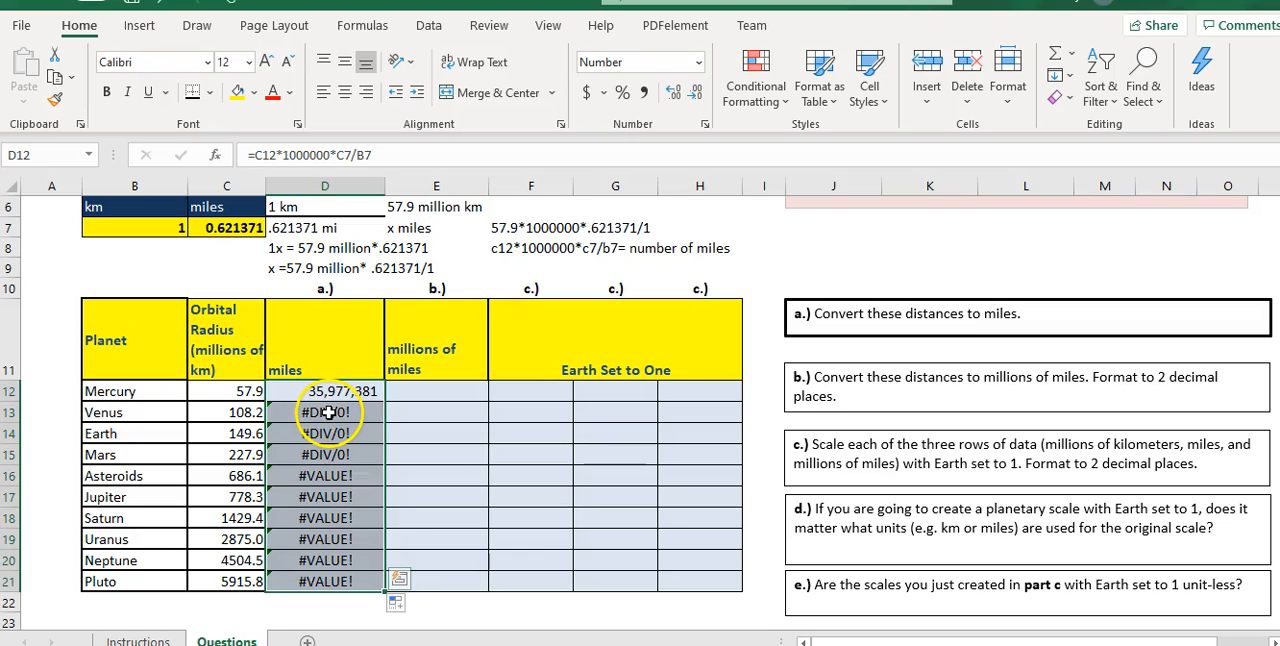
{"action": "left_click", "coordinate": [328, 413]}
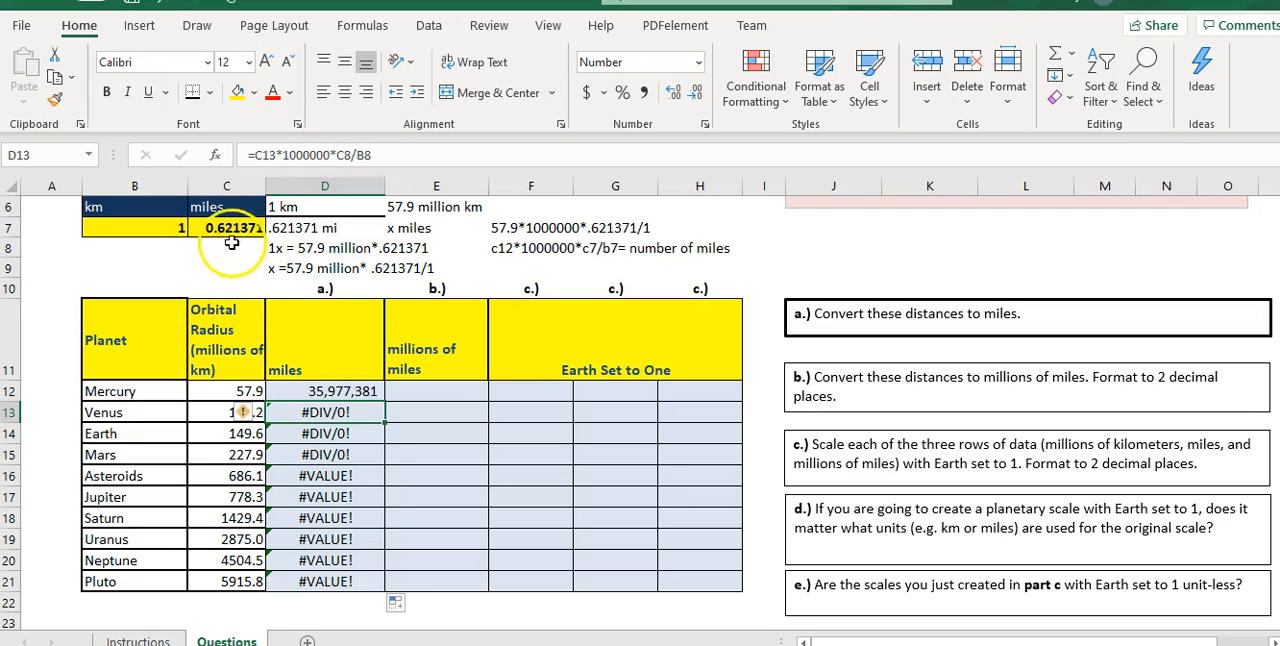
{"action": "left_click", "coordinate": [314, 391]}
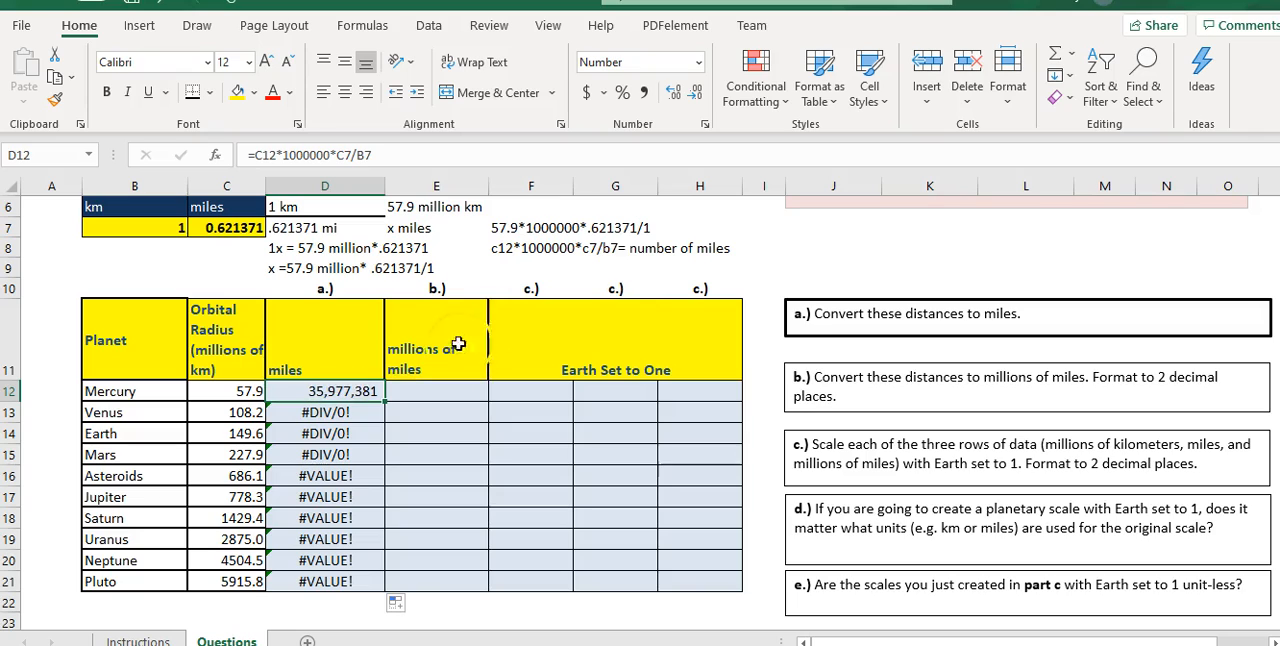
{"action": "double_click", "coordinate": [588, 250]}
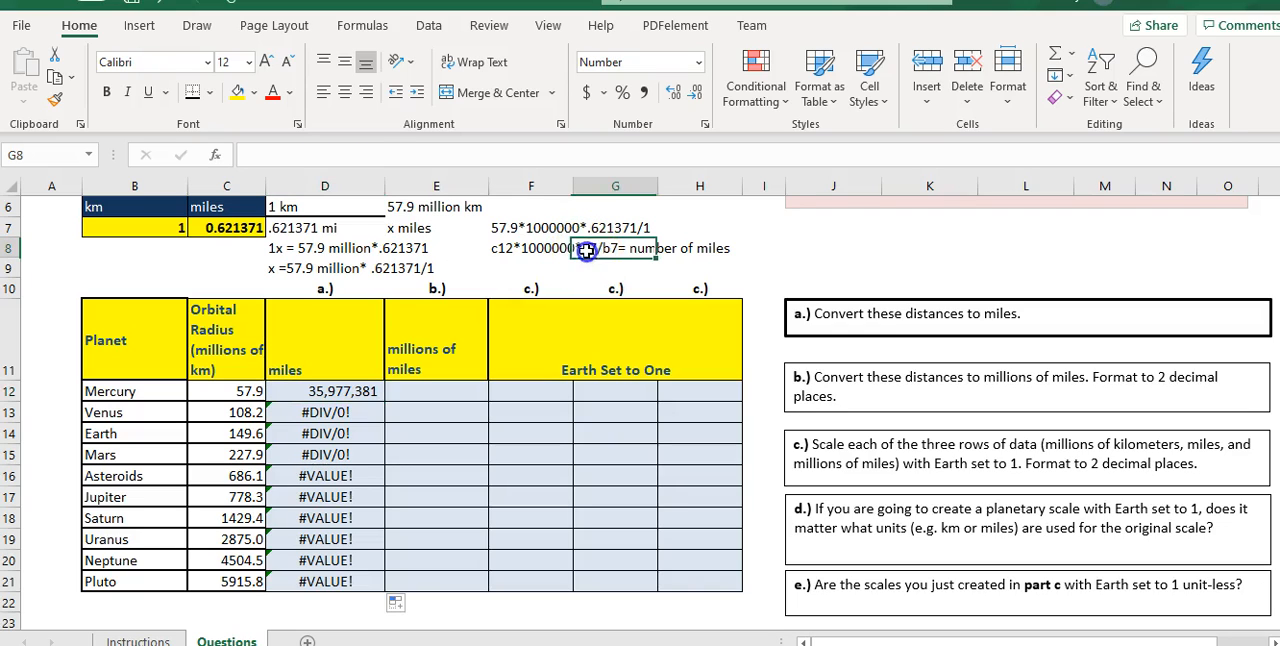
{"action": "left_click", "coordinate": [540, 249]}
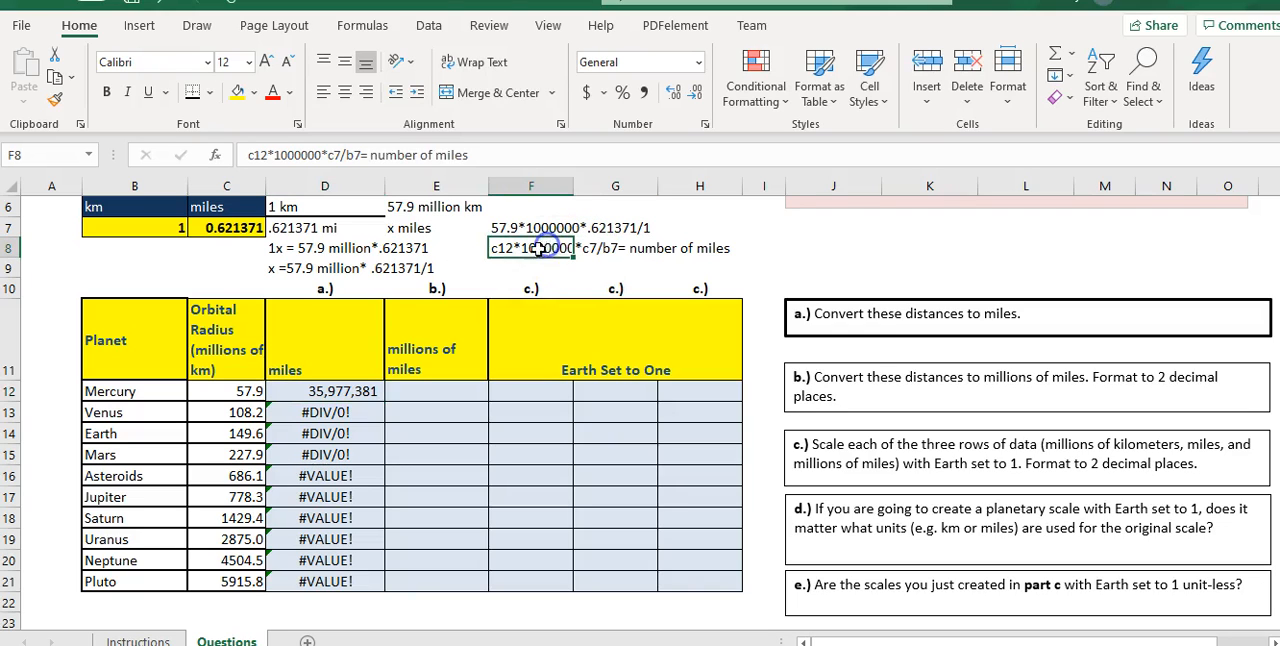
- Make the C7 and B7 references absolute in the F8 formula note, so it reads "c12*1000000*$c$7/$b$7= number of miles"
{"action": "left_click", "coordinate": [334, 156]}
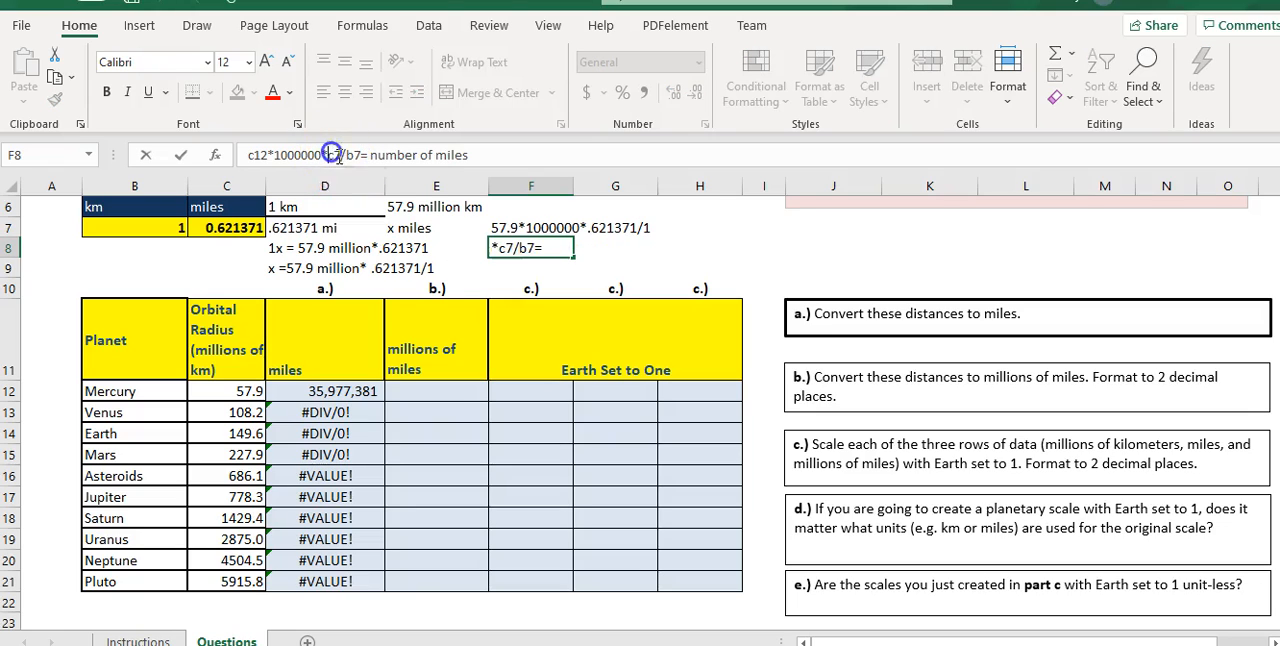
{"action": "left_click", "coordinate": [502, 249]}
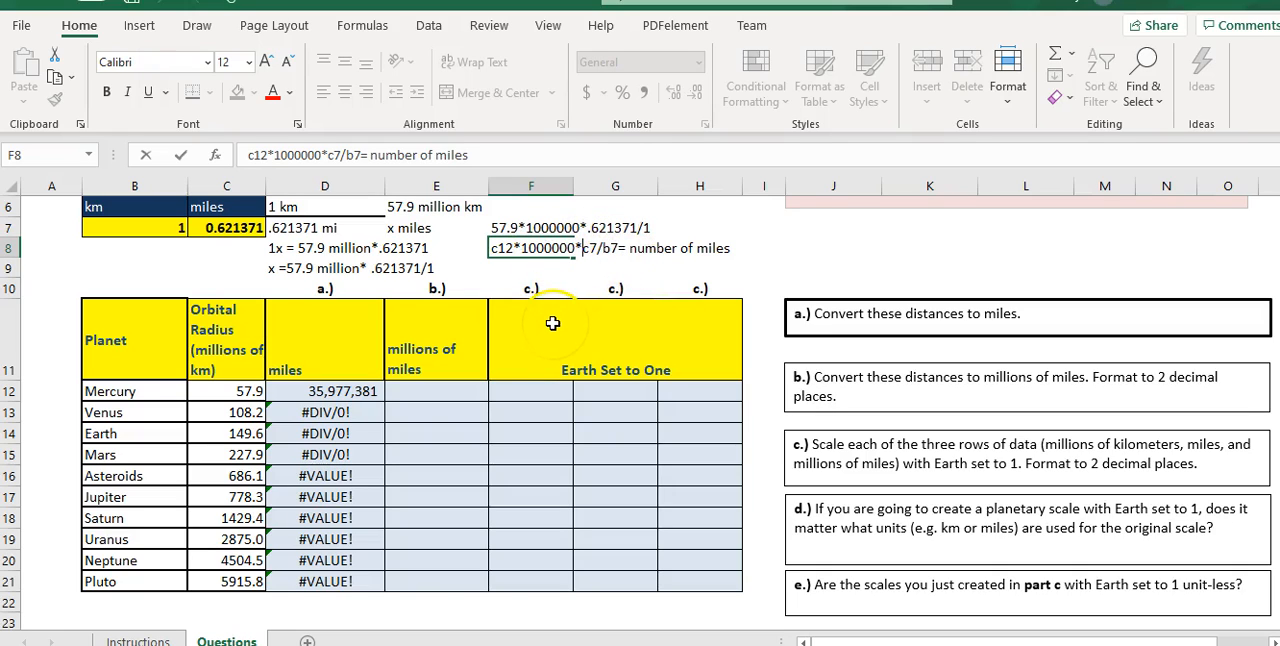
{"action": "type", "text": "$"}
{"action": "left_click", "coordinate": [597, 250]}
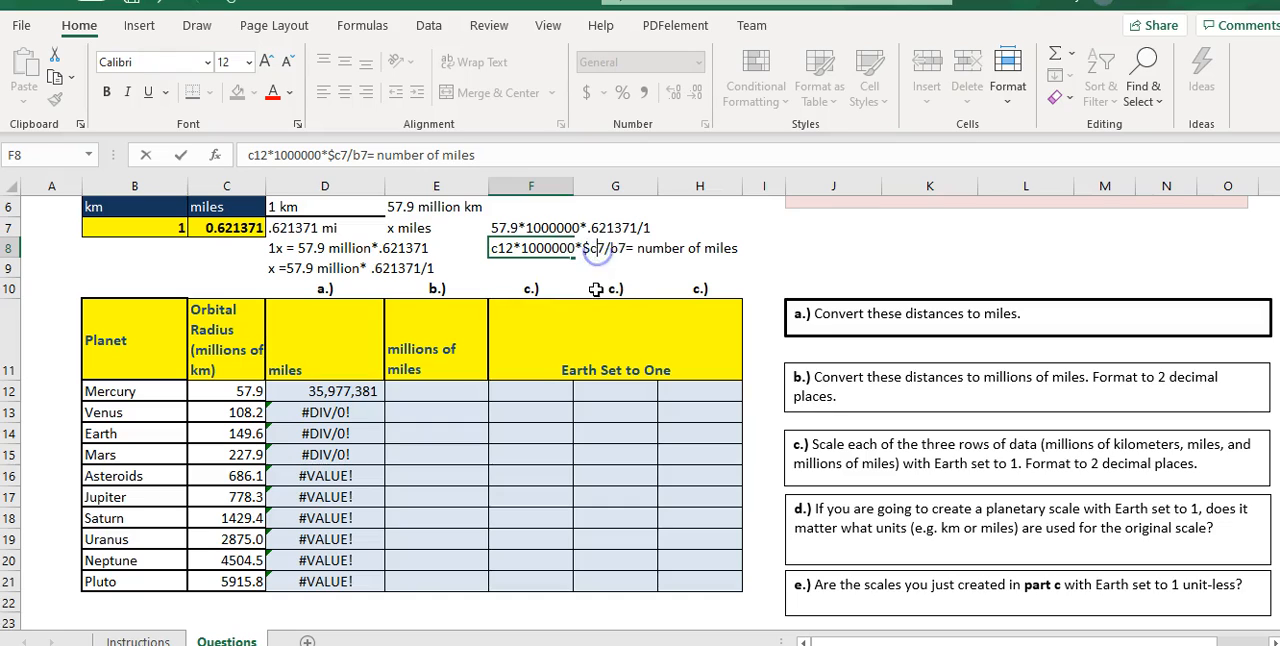
{"action": "type", "text": "$"}
{"action": "left_click", "coordinate": [618, 249]}
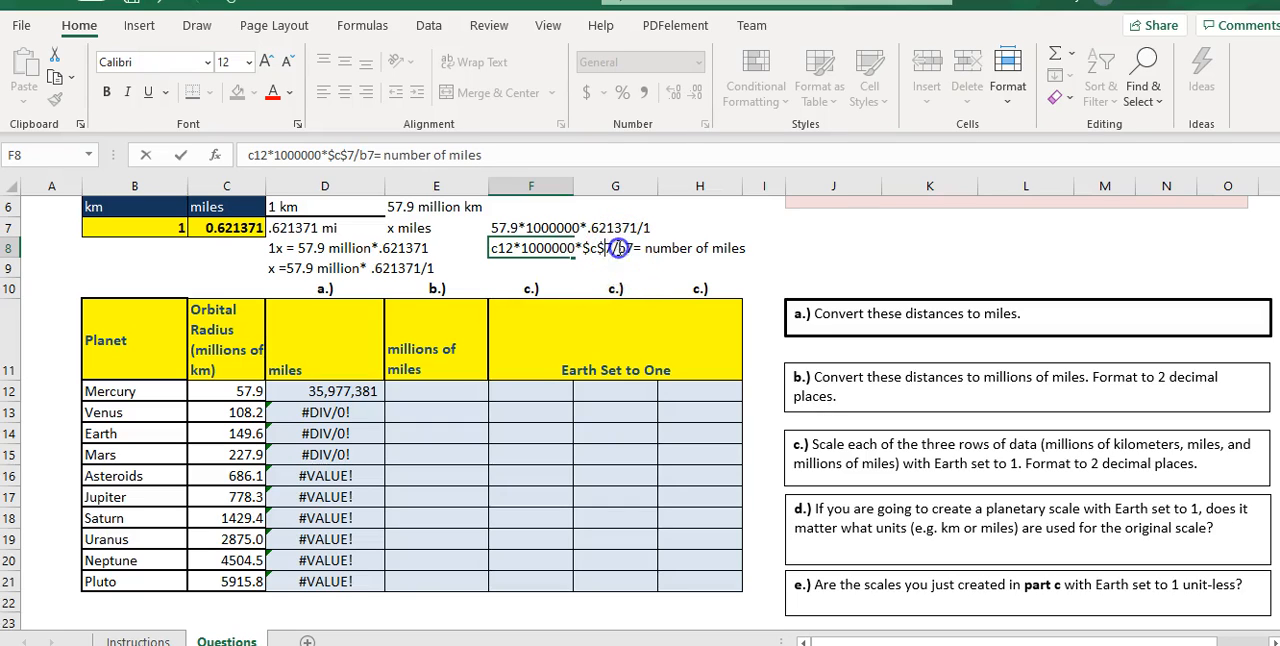
{"action": "type", "text": "$"}
{"action": "left_click", "coordinate": [632, 249]}
{"action": "type", "text": "$b$"}
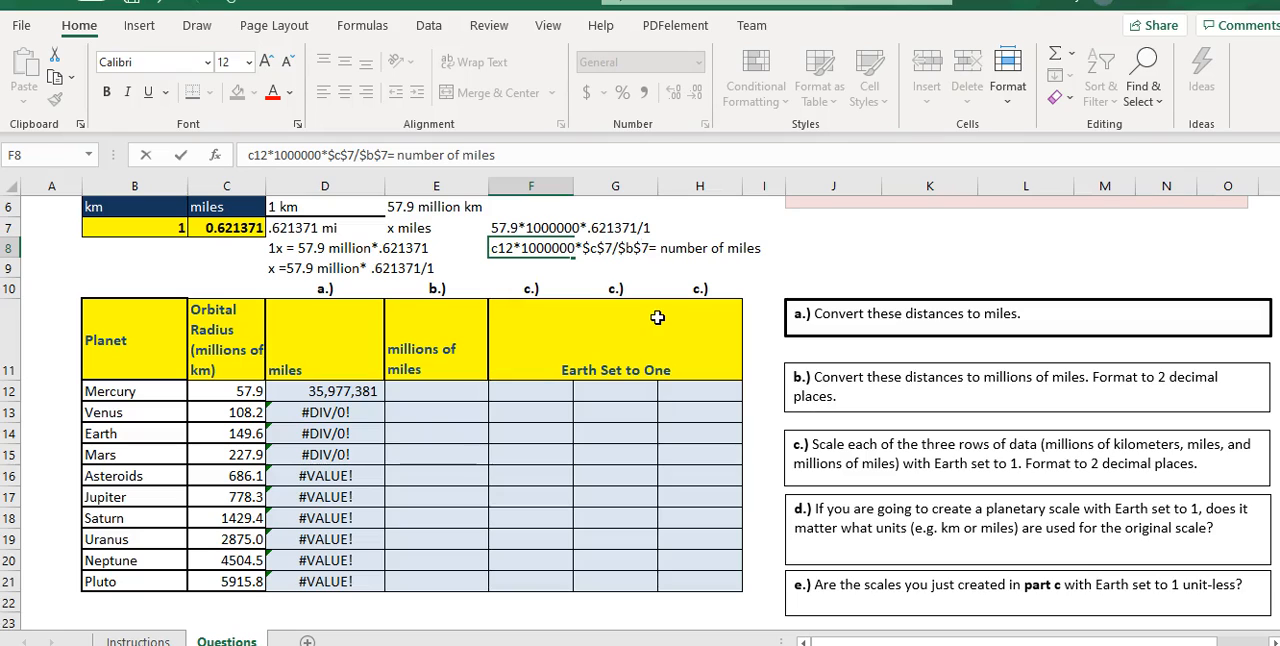
{"action": "key", "text": "Return"}
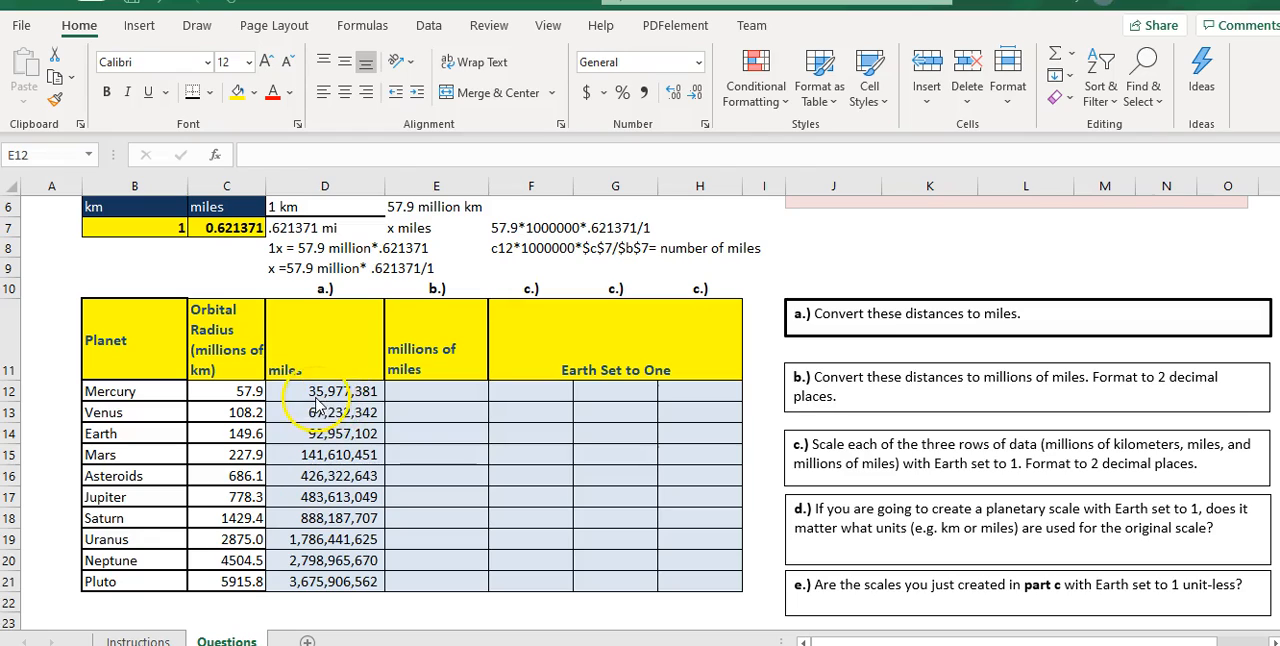
- Enter =D12/1000000 in E12 to convert Mercury's orbital radius to millions of miles
{"action": "left_click", "coordinate": [423, 398]}
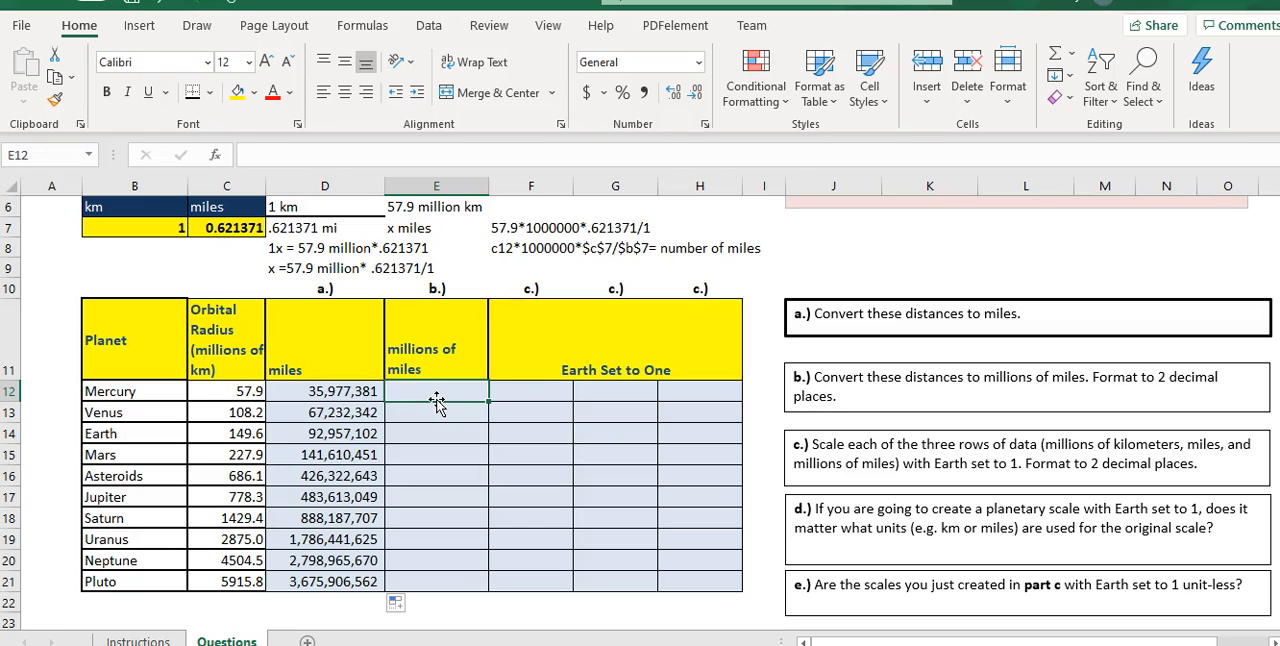
{"action": "type", "text": "="}
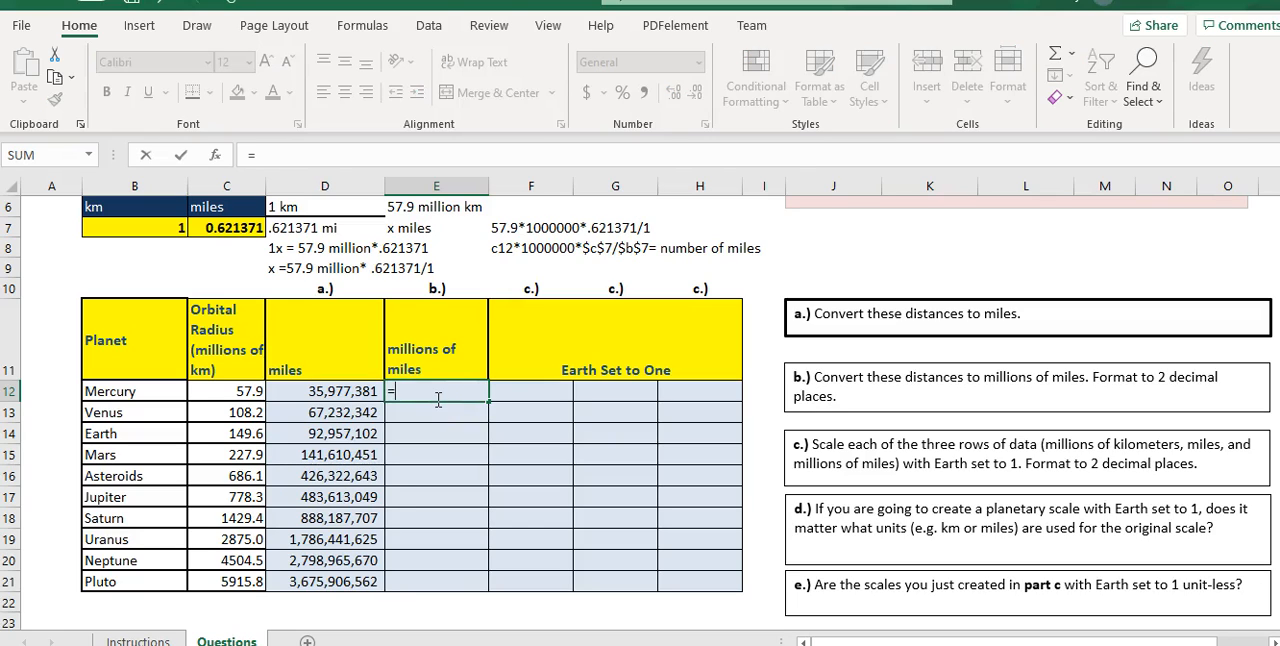
{"action": "type", "text": "d12/10000"}
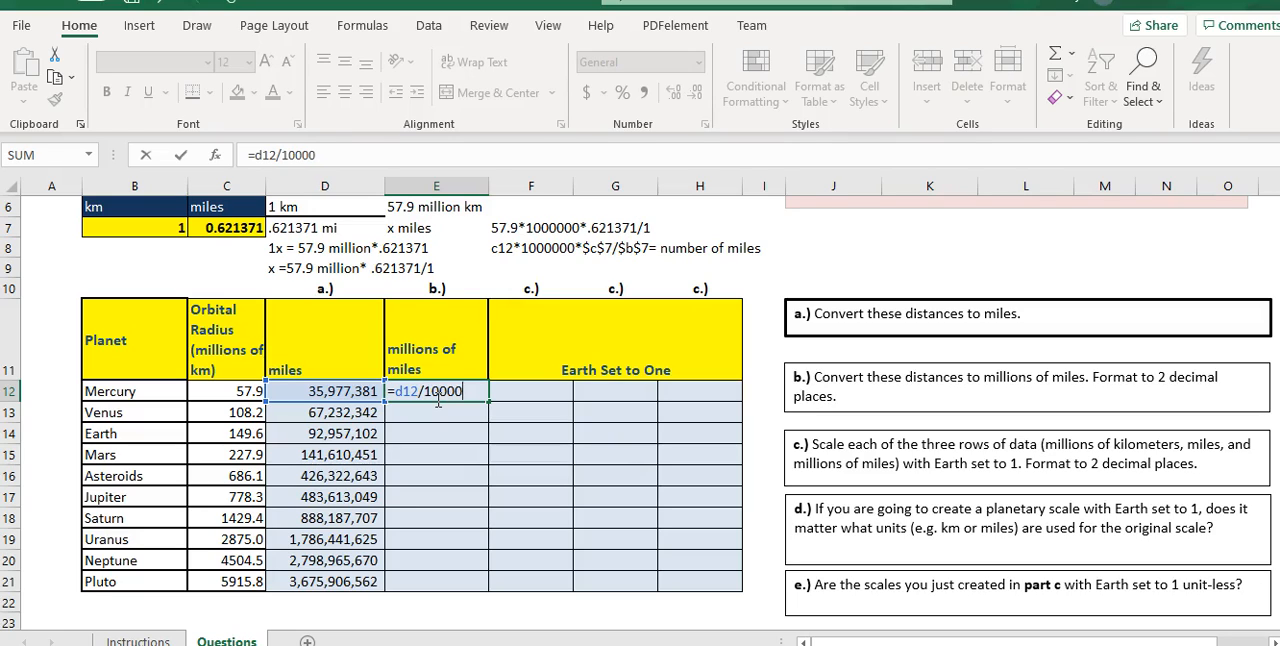
{"action": "type", "text": "00"}
{"action": "key", "text": "Return"}
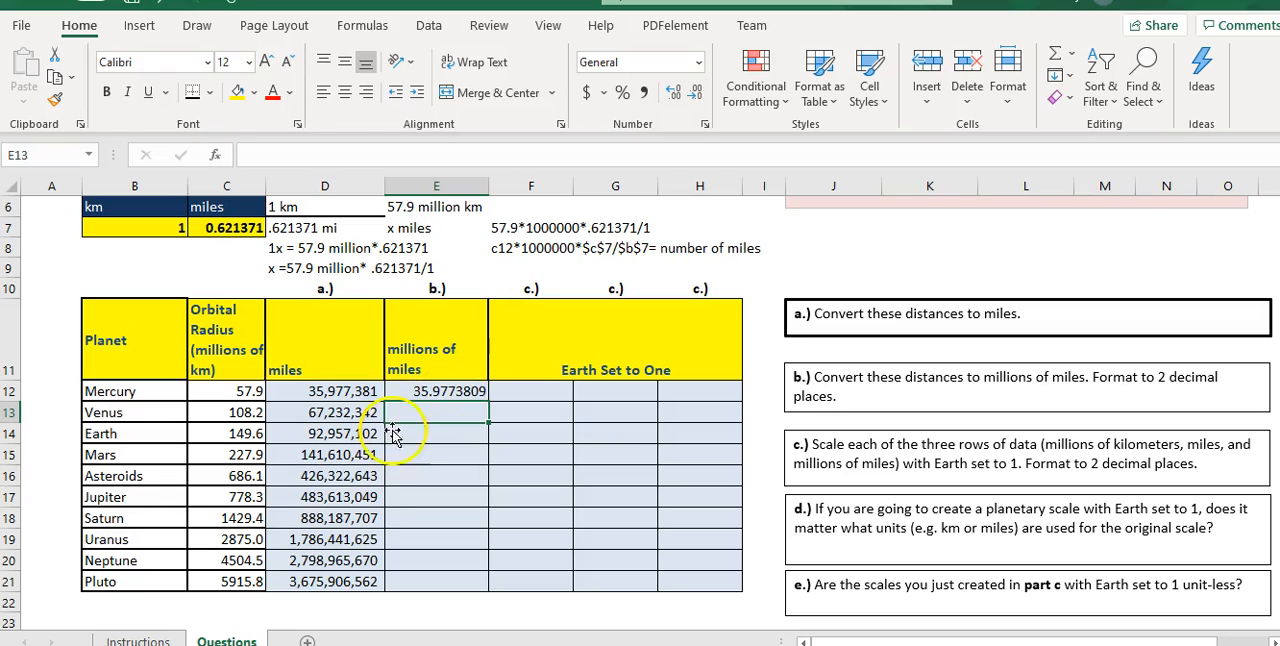
- Following the Instructions sheet, format E12 as Number with 2 decimal places and fill it down to E21
{"action": "left_click", "coordinate": [140, 640]}
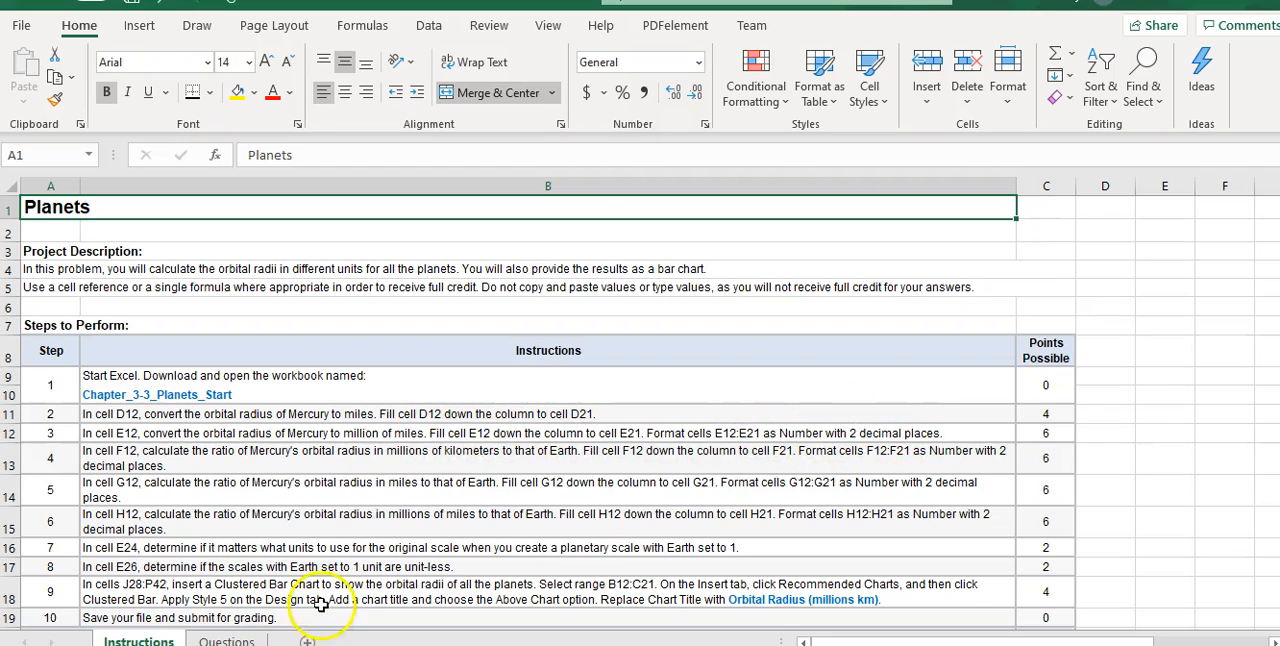
{"action": "left_click", "coordinate": [226, 641]}
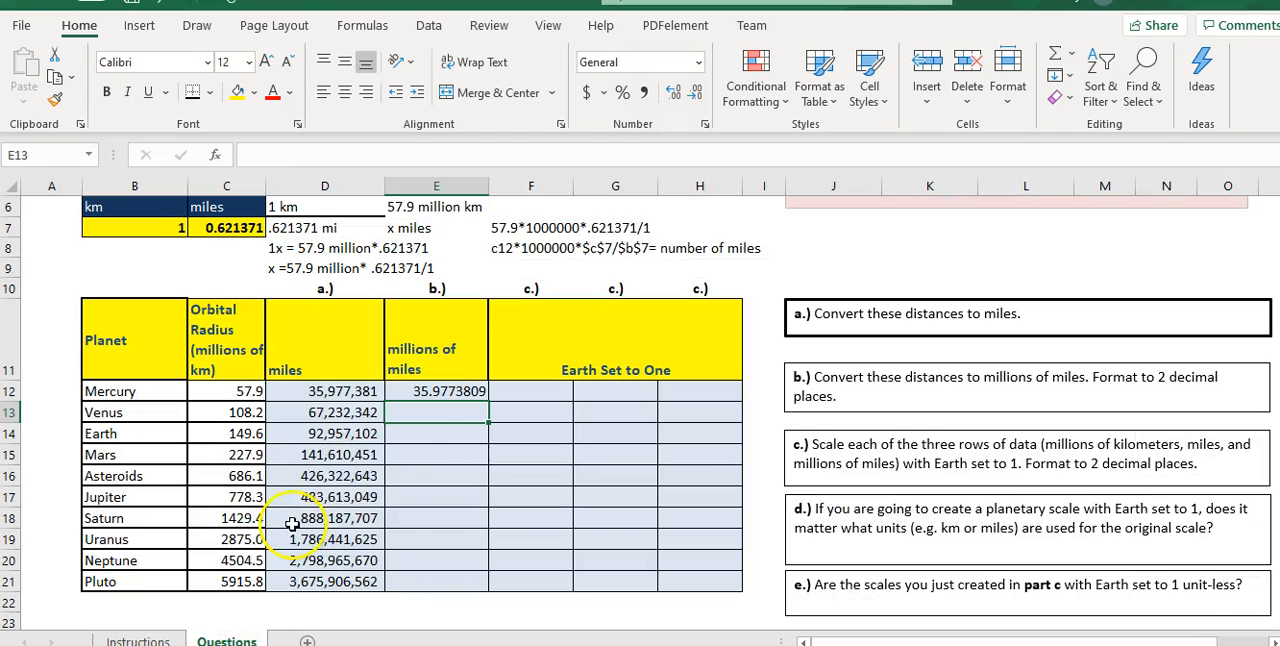
{"action": "left_click", "coordinate": [442, 391]}
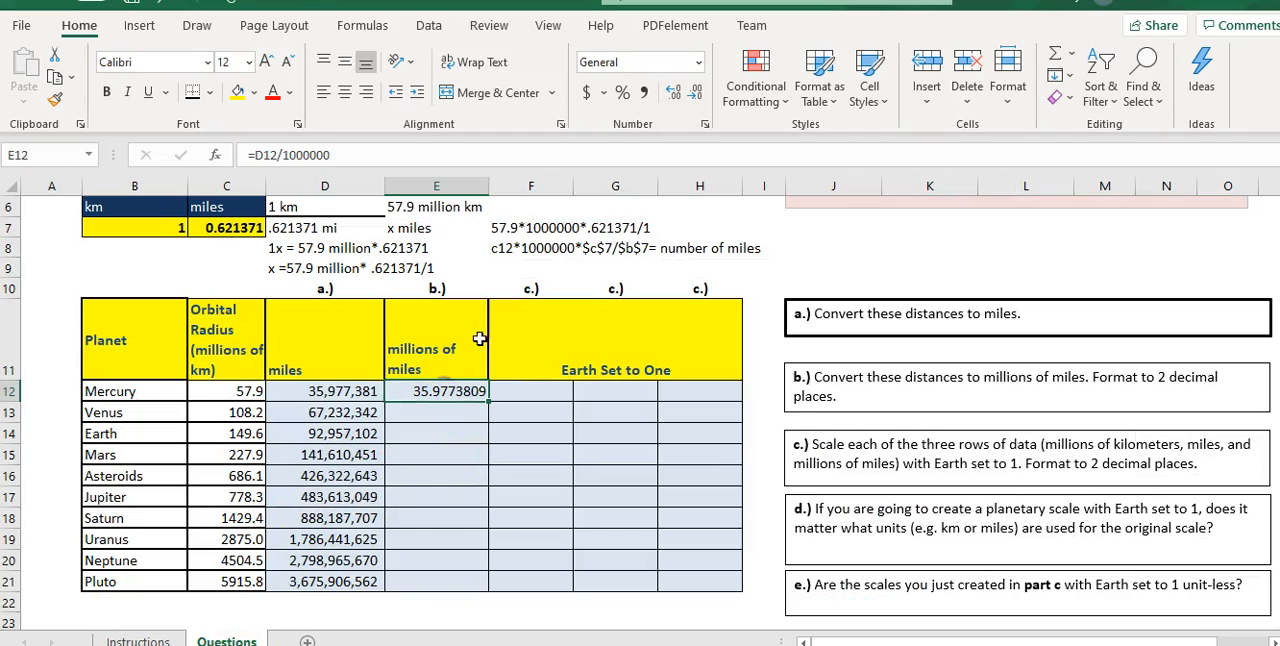
{"action": "left_click", "coordinate": [698, 62]}
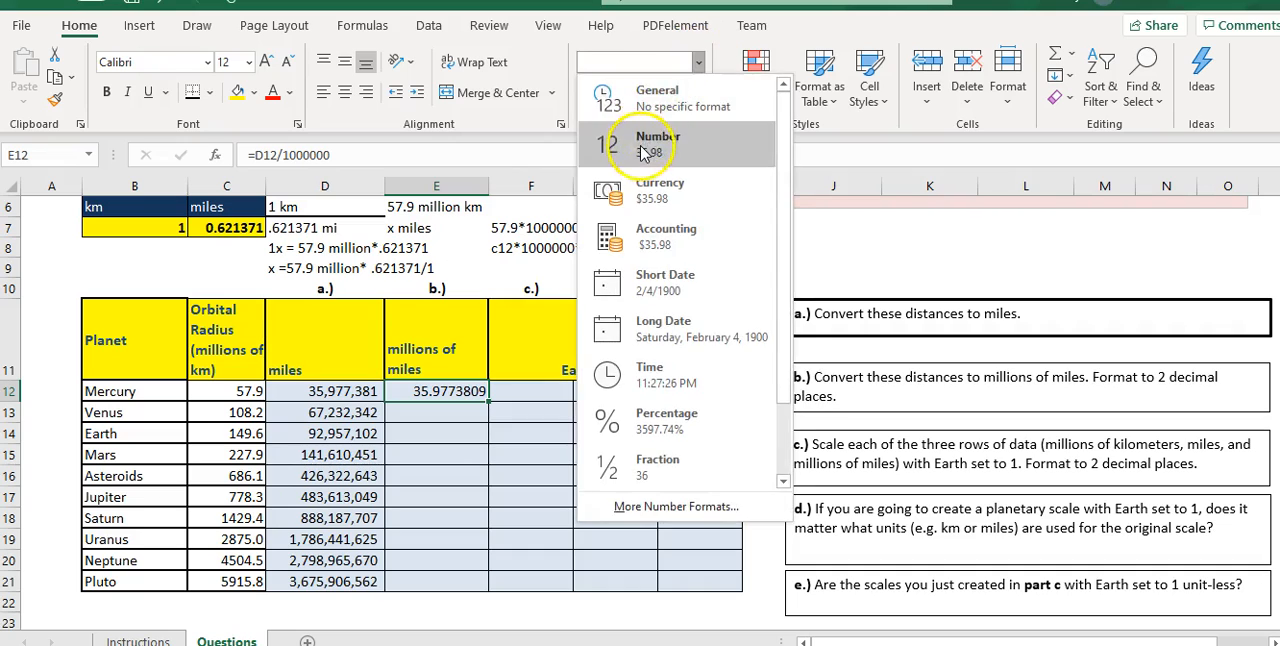
{"action": "left_click", "coordinate": [650, 143]}
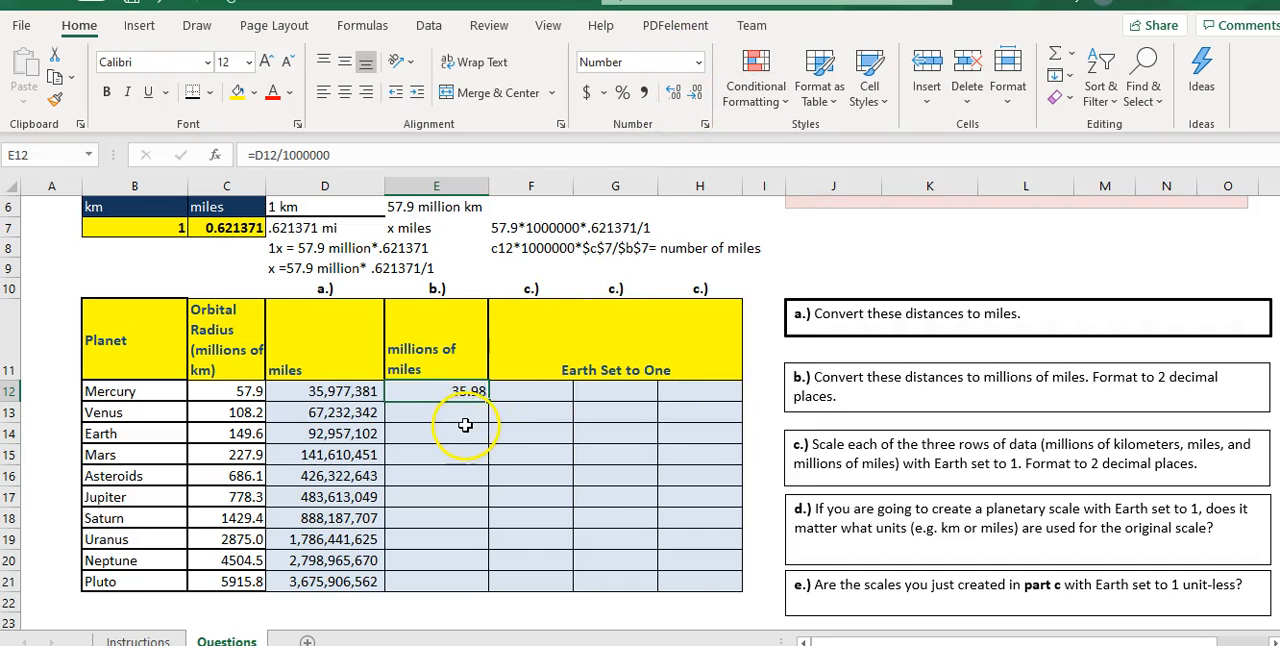
{"action": "left_click_drag", "start_coordinate": [462, 395], "coordinate": [470, 590]}
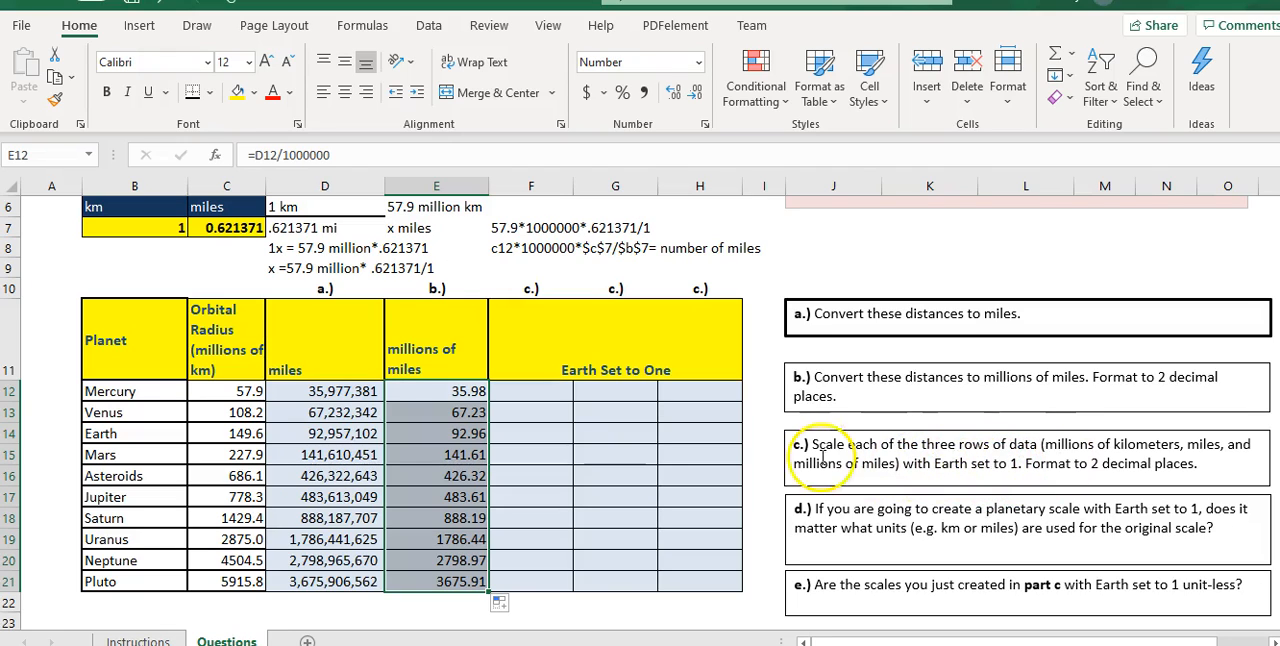
- Enter 1 for Earth in each of the three "Earth Set to One" columns, cells F14, G14 and H14
{"action": "left_click", "coordinate": [523, 437]}
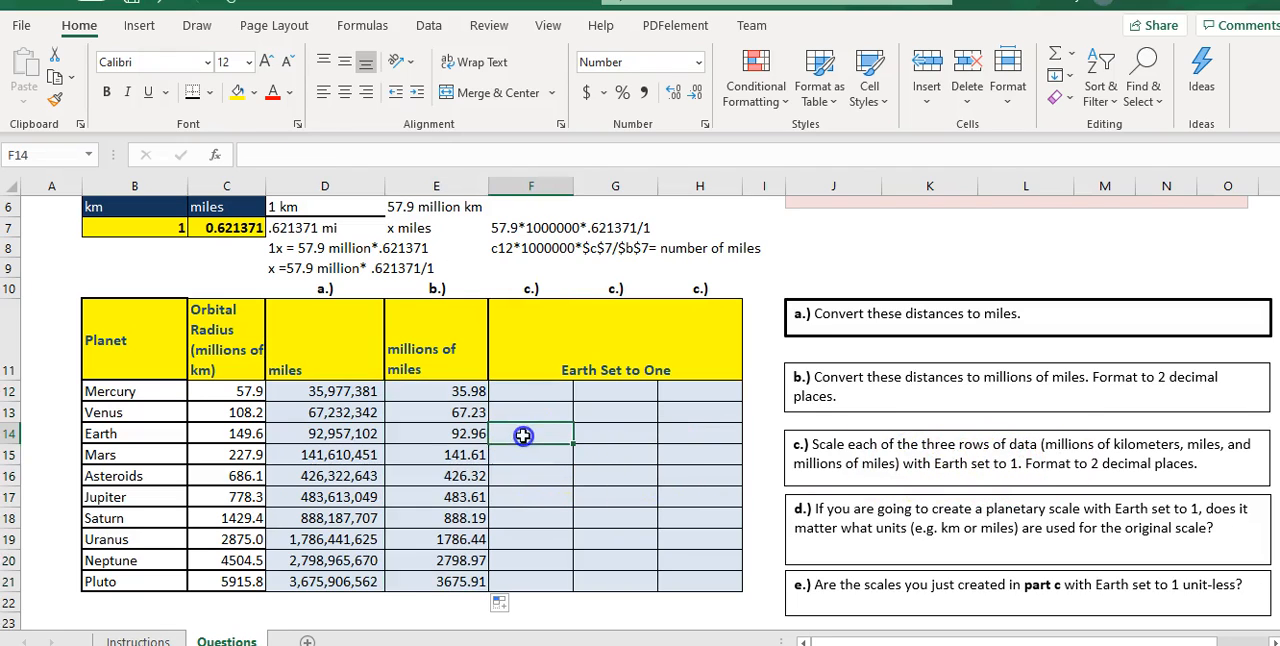
{"action": "type", "text": "1"}
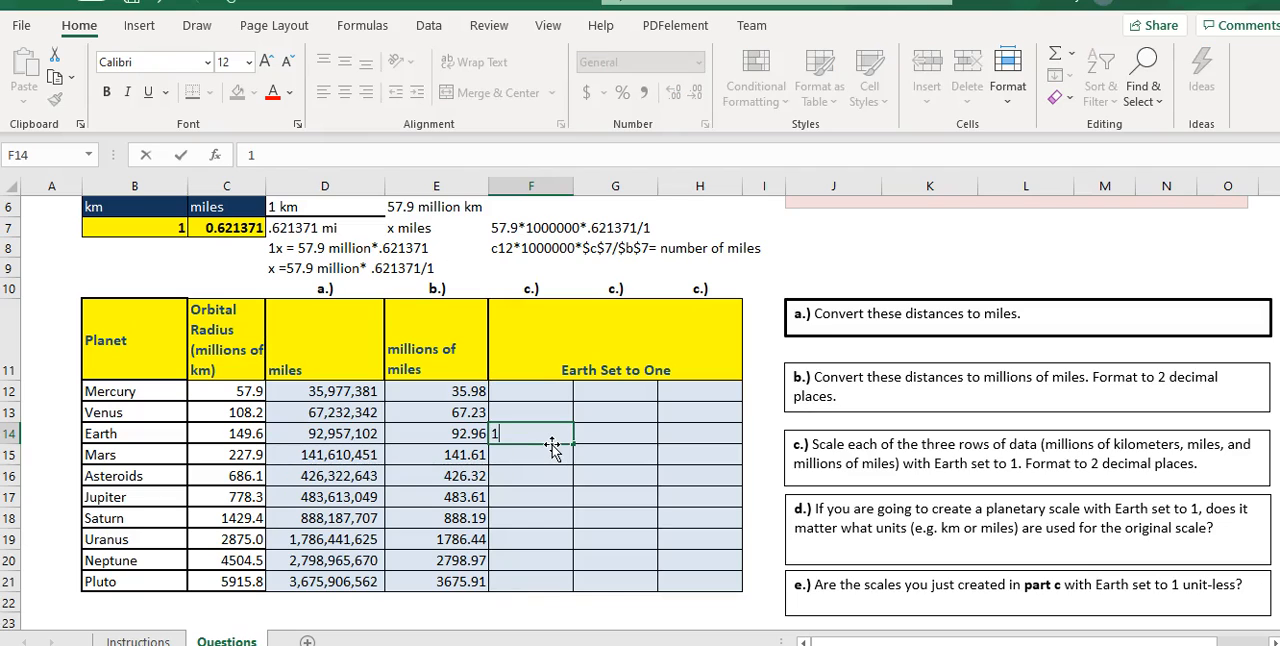
{"action": "key", "text": "Tab"}
{"action": "type", "text": "1"}
{"action": "key", "text": "Tab"}
{"action": "type", "text": "1"}
{"action": "key", "text": "Tab"}
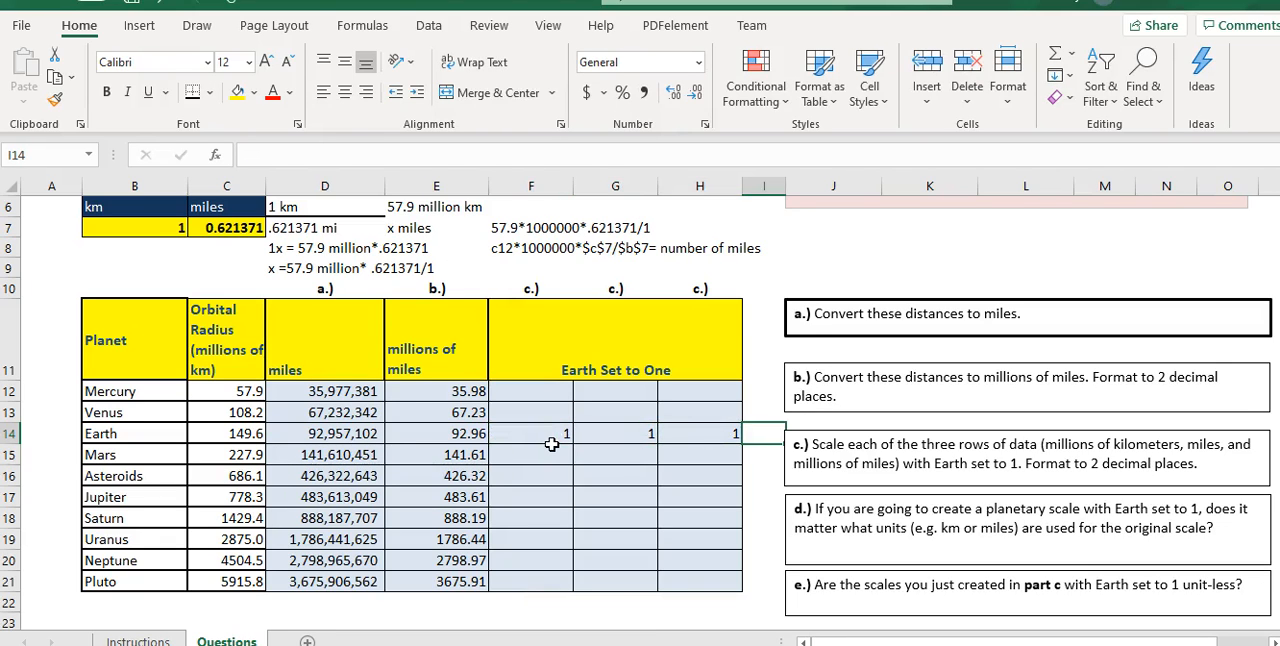
- Check the ratio formatting on the Instructions sheet and format Earth's cells F14:H14 as Number with 2 decimal places
{"action": "left_click", "coordinate": [556, 432]}
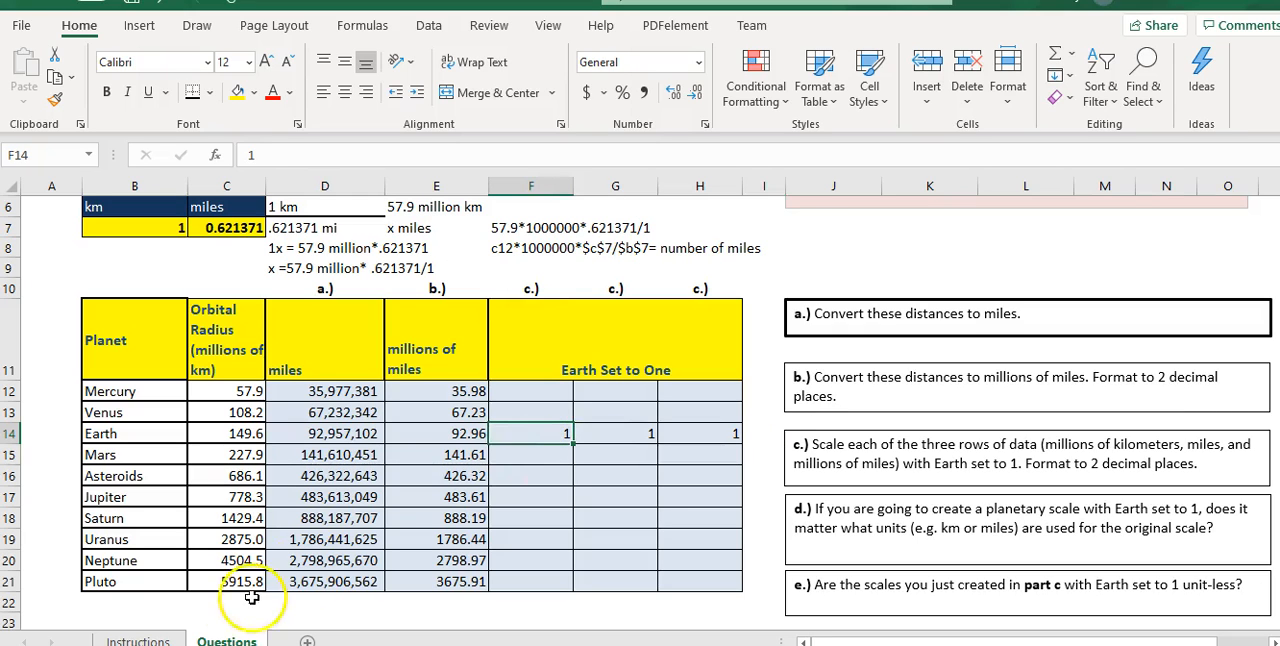
{"action": "left_click", "coordinate": [138, 637]}
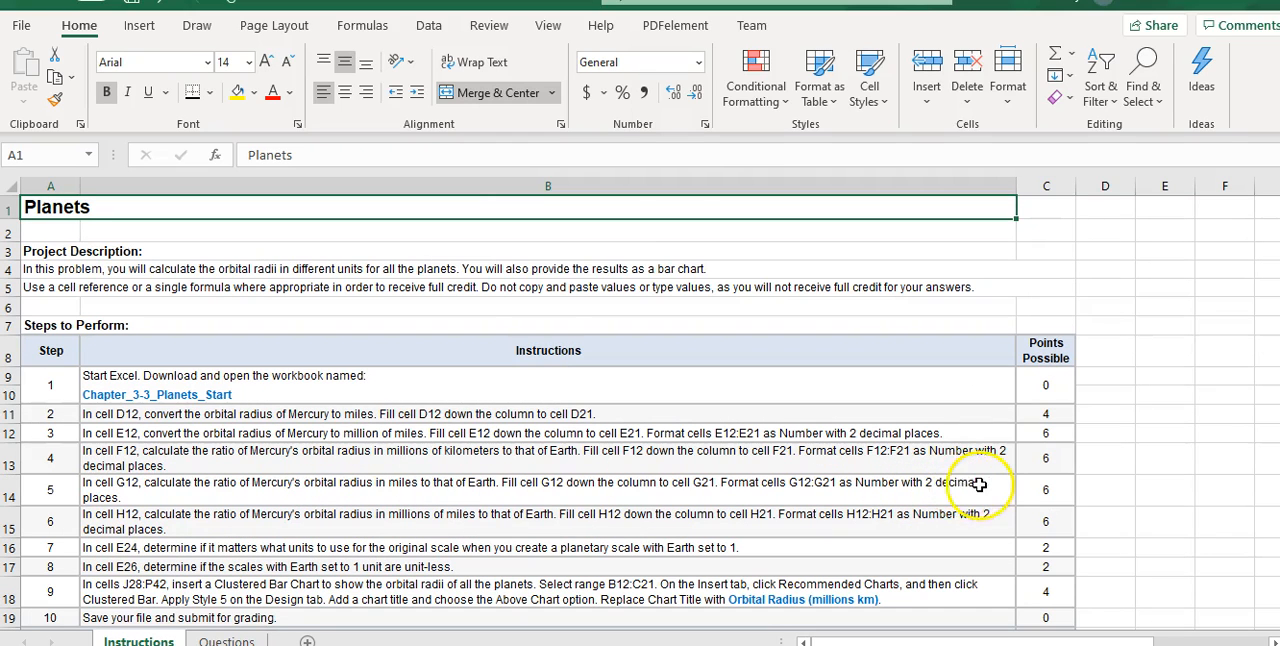
{"action": "left_click", "coordinate": [226, 640]}
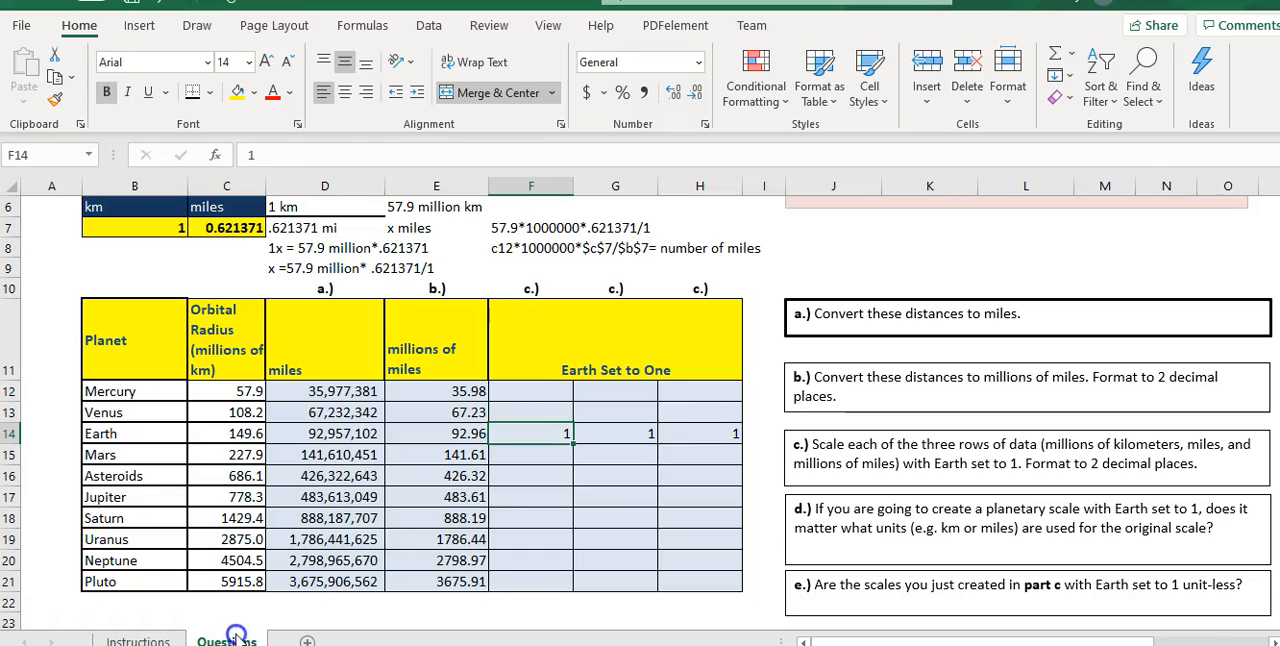
{"action": "left_click_drag", "start_coordinate": [545, 433], "coordinate": [690, 433]}
{"action": "left_click", "coordinate": [698, 62]}
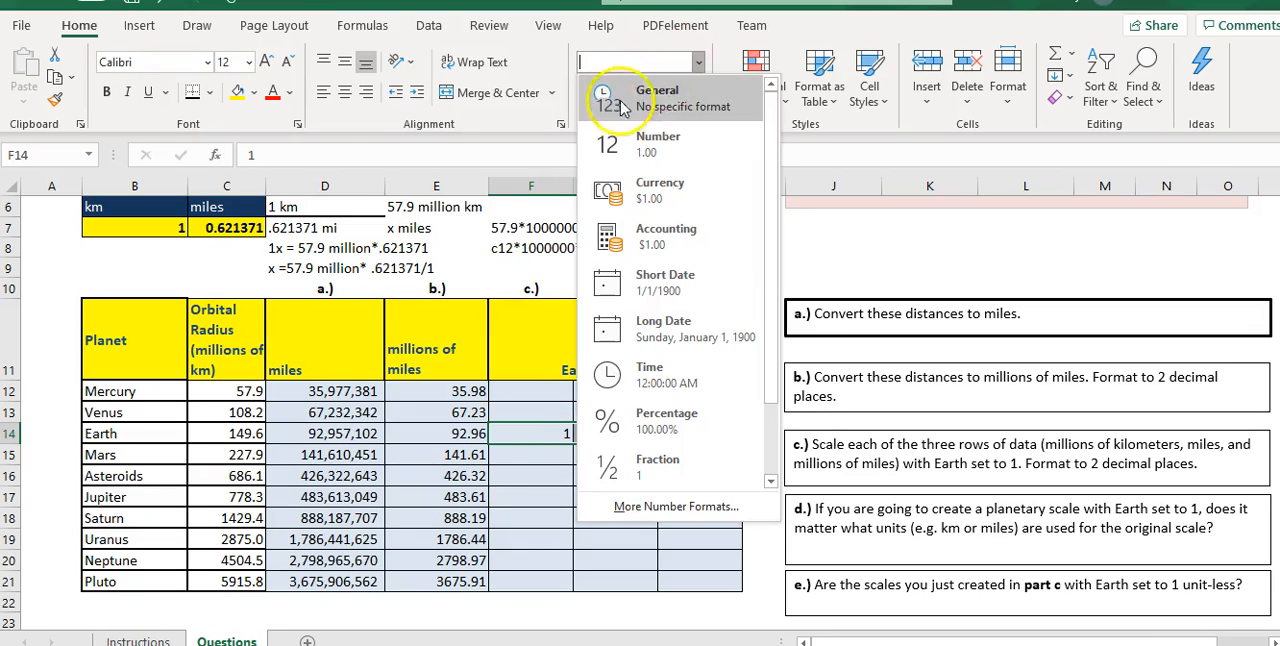
{"action": "left_click", "coordinate": [622, 145]}
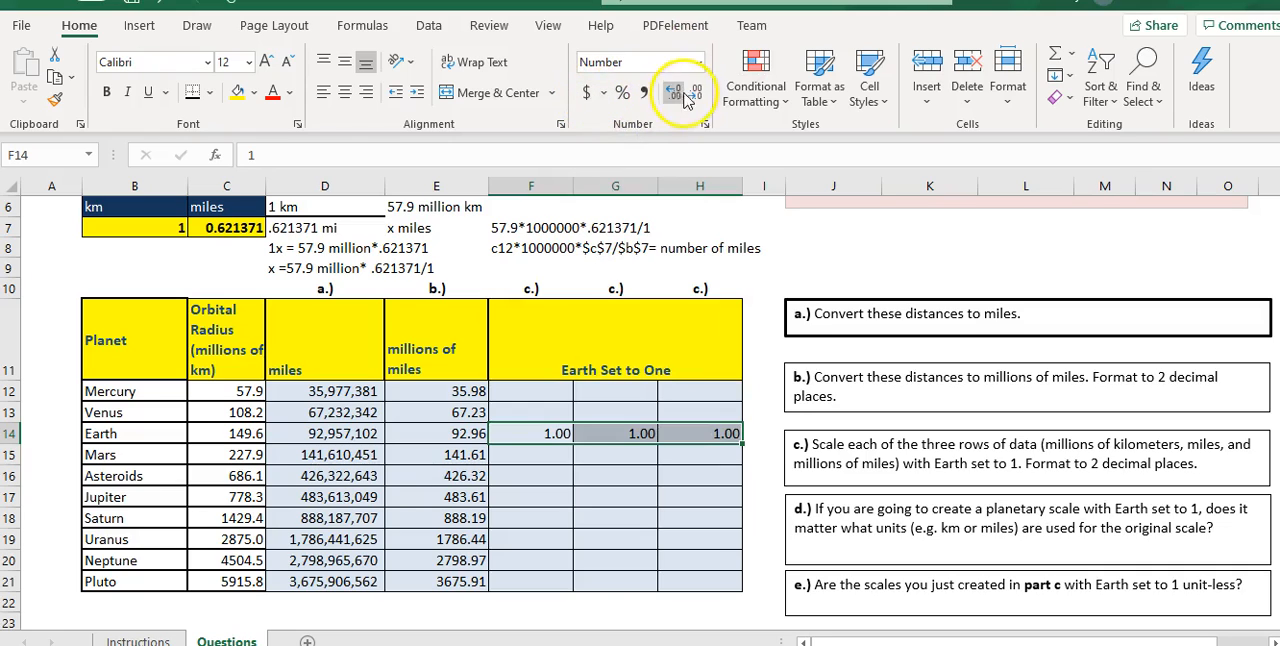
{"action": "left_click", "coordinate": [768, 308]}
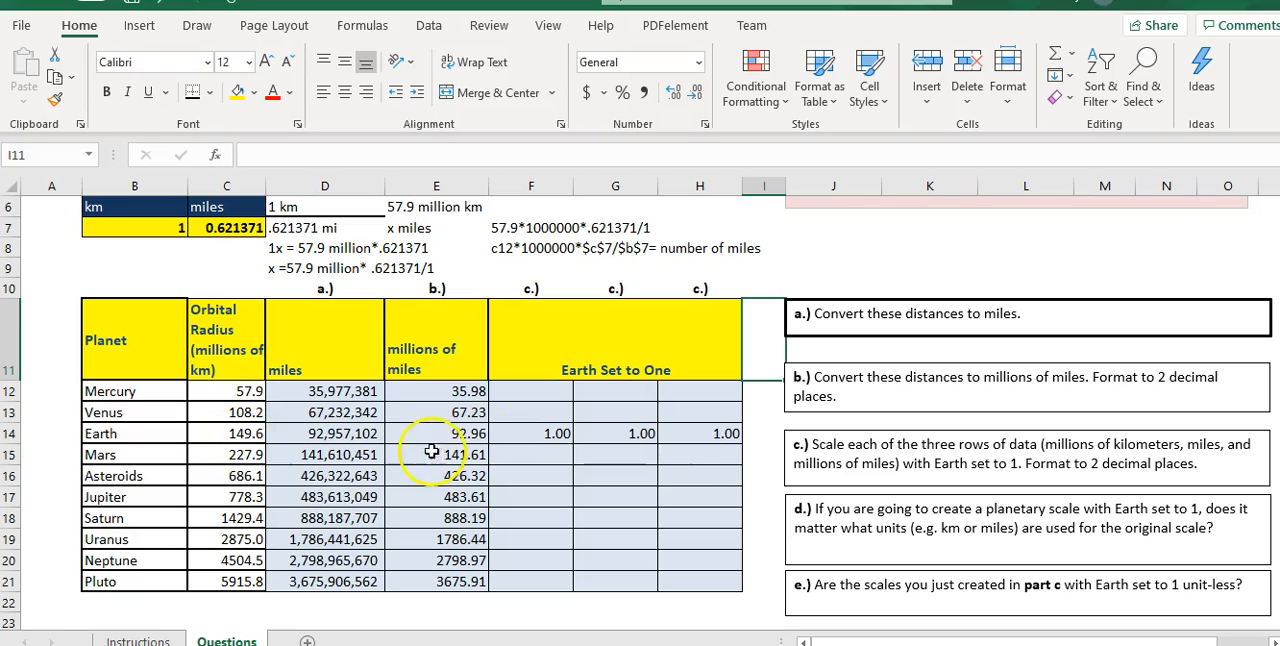
- Enter "x" in F12 as a placeholder for Mercury's unknown ratio to Earth
{"action": "left_click", "coordinate": [517, 393]}
{"action": "type", "text": "x"}
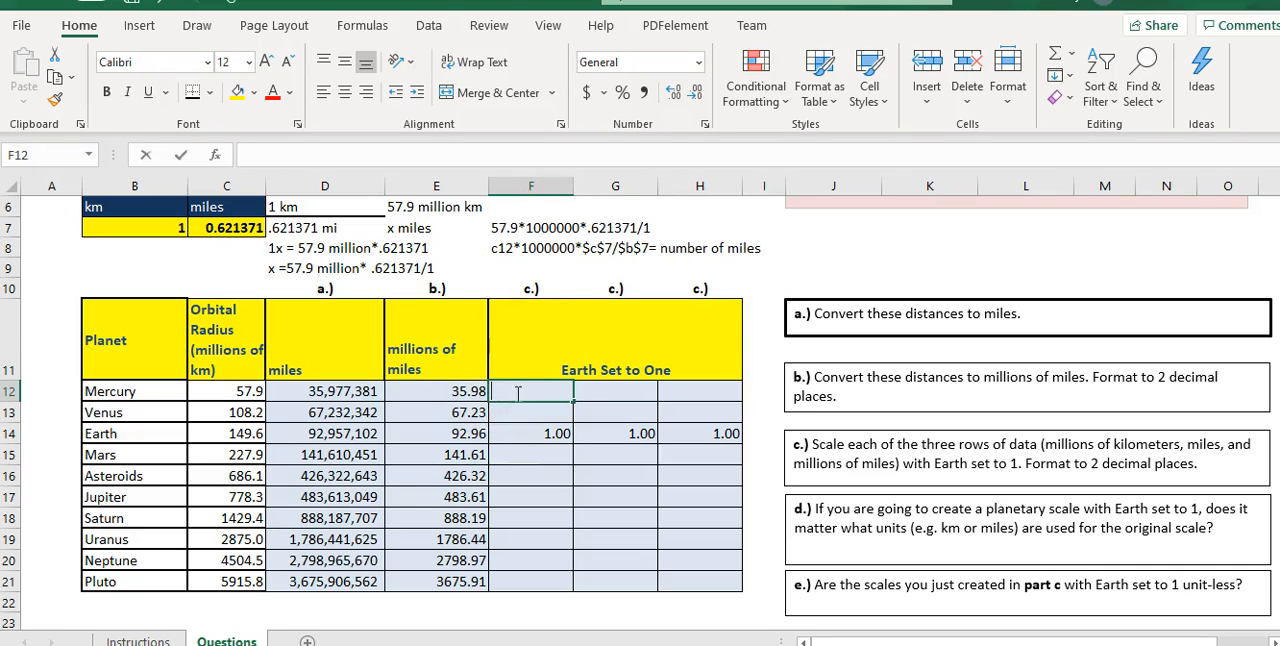
{"action": "left_click", "coordinate": [538, 436]}
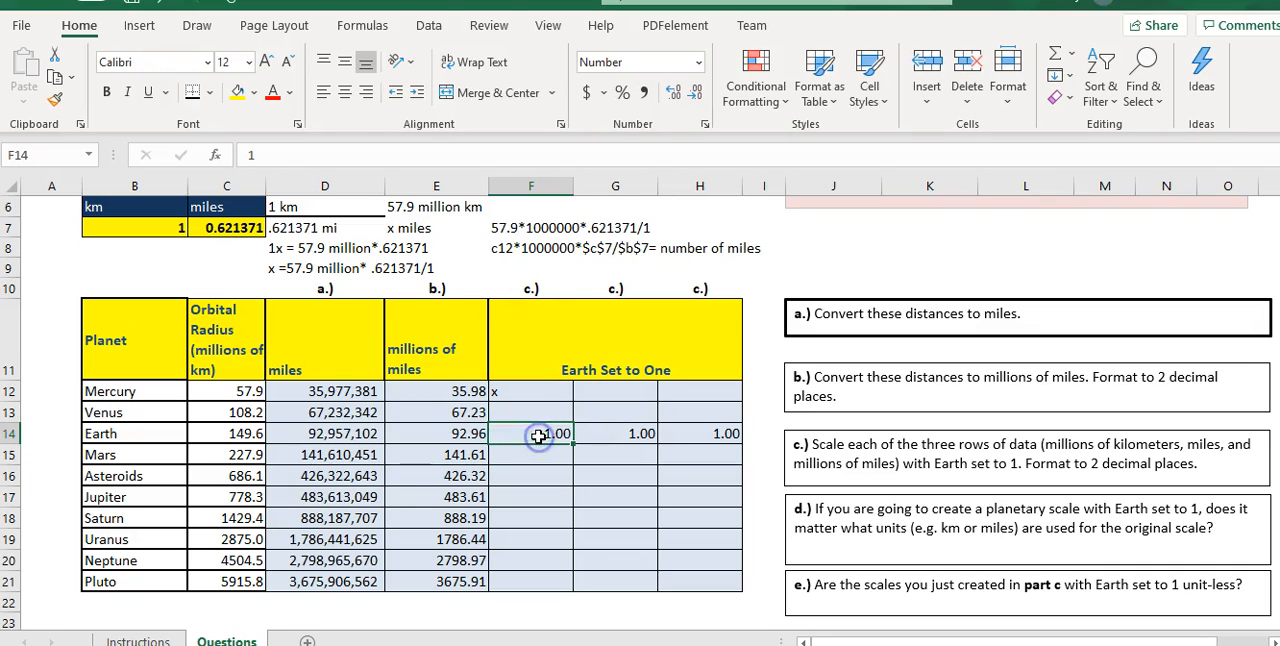
- Shade the kilometer radii in C12:C21 and the first "Earth Set to One" column, F12:F21, with the light green standard color
{"action": "left_click_drag", "start_coordinate": [245, 392], "coordinate": [245, 576]}
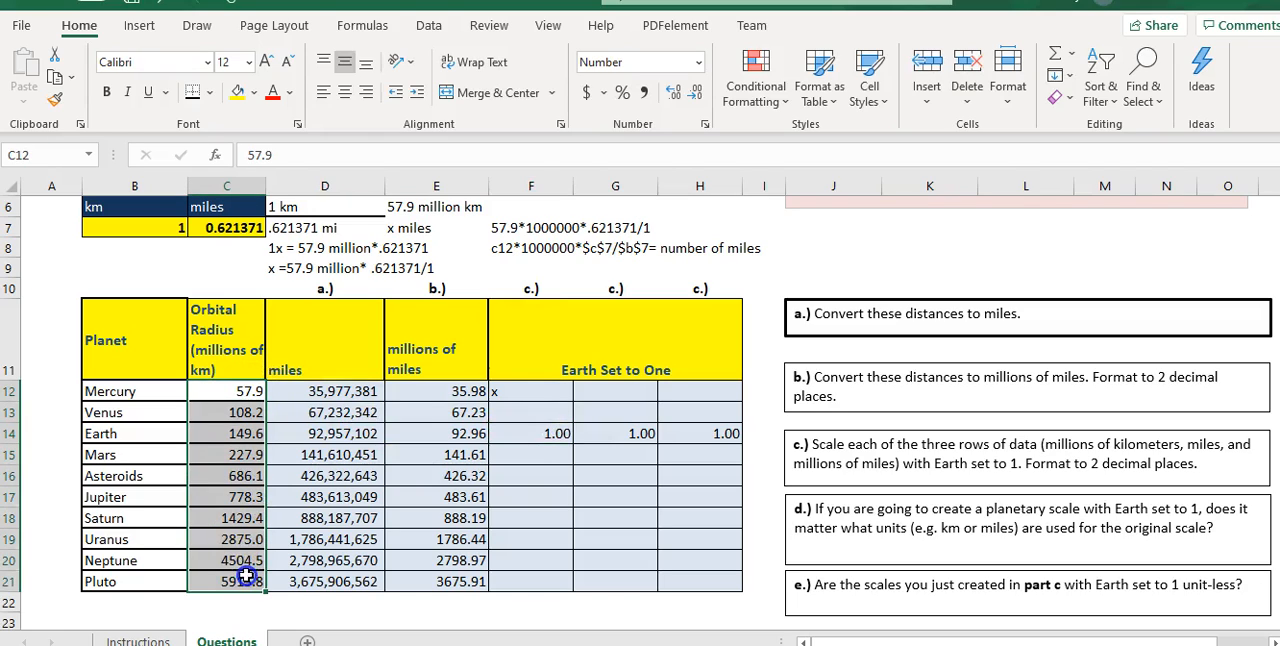
{"action": "left_click", "coordinate": [254, 92]}
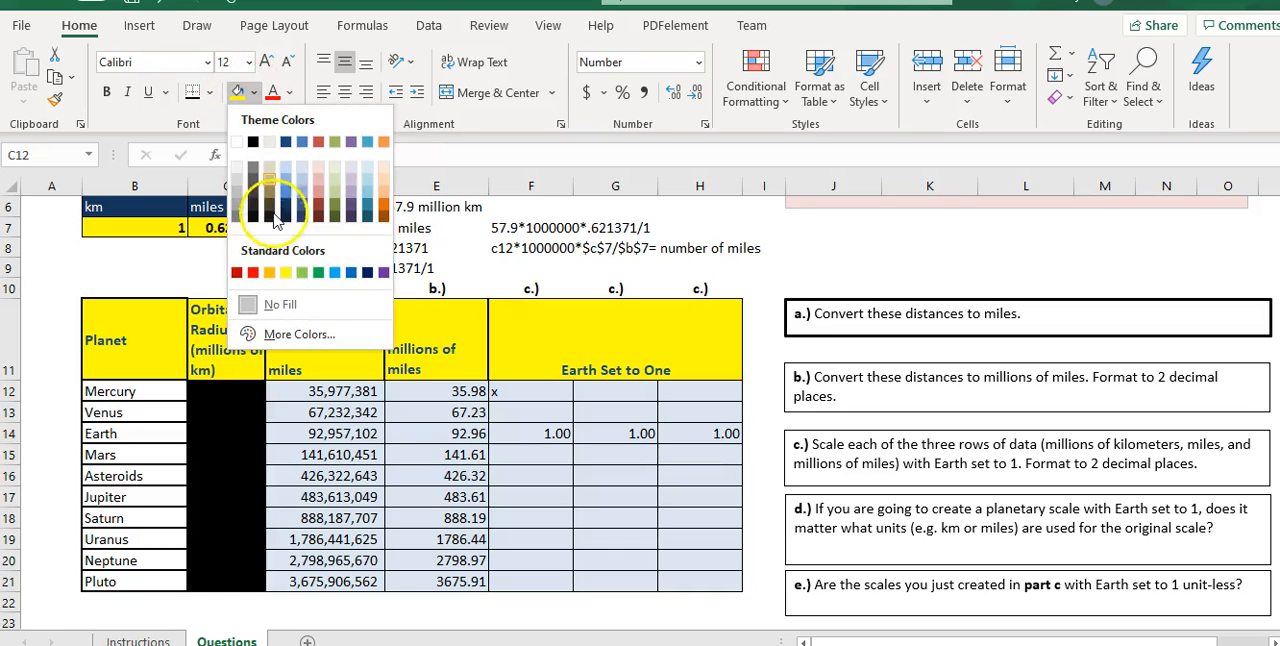
{"action": "left_click", "coordinate": [302, 272]}
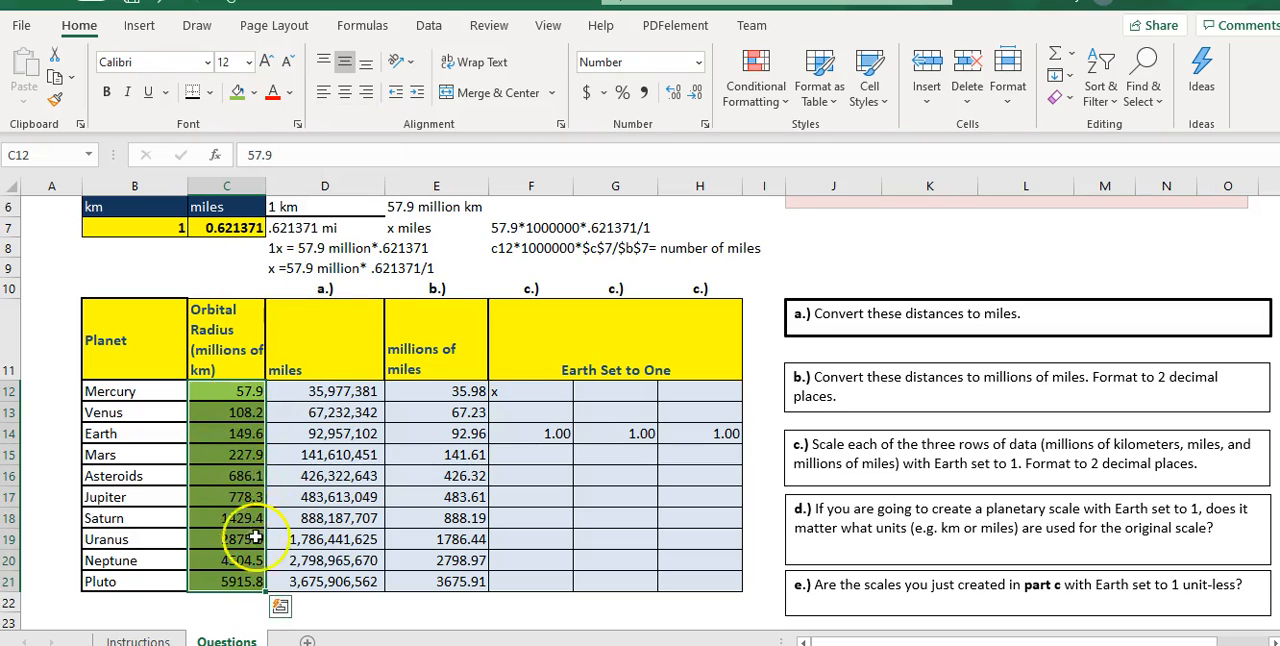
{"action": "left_click_drag", "start_coordinate": [540, 395], "coordinate": [547, 580]}
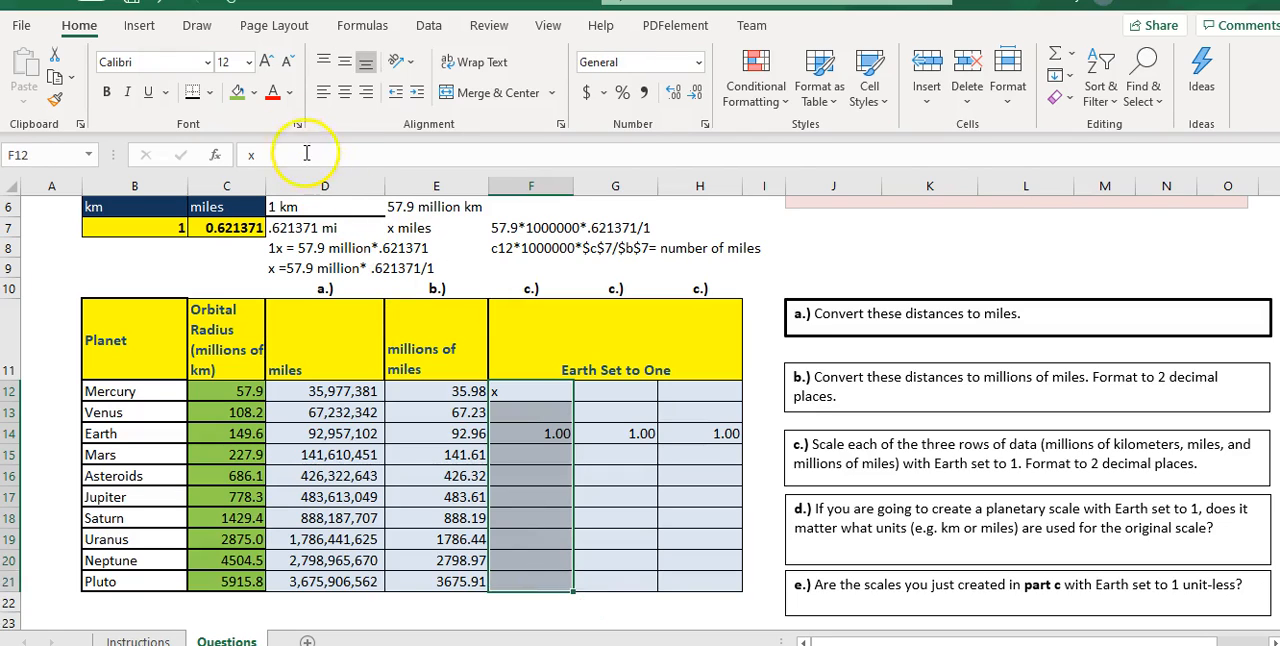
{"action": "left_click", "coordinate": [238, 92]}
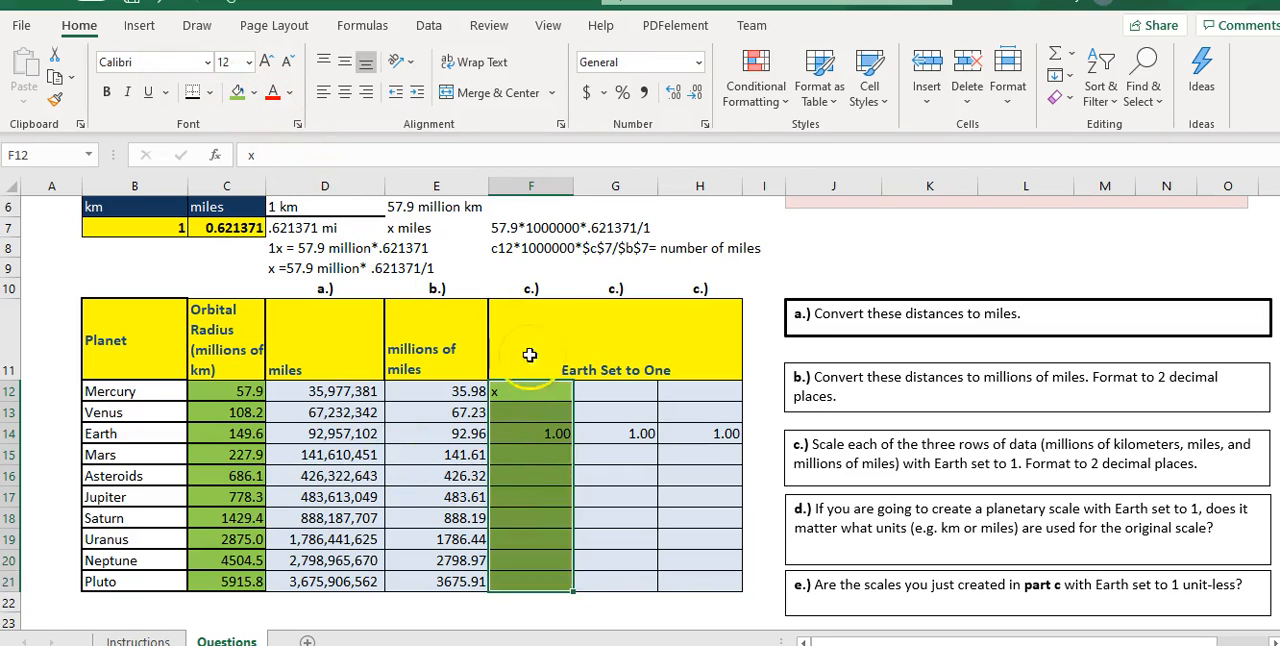
{"action": "left_click", "coordinate": [808, 241]}
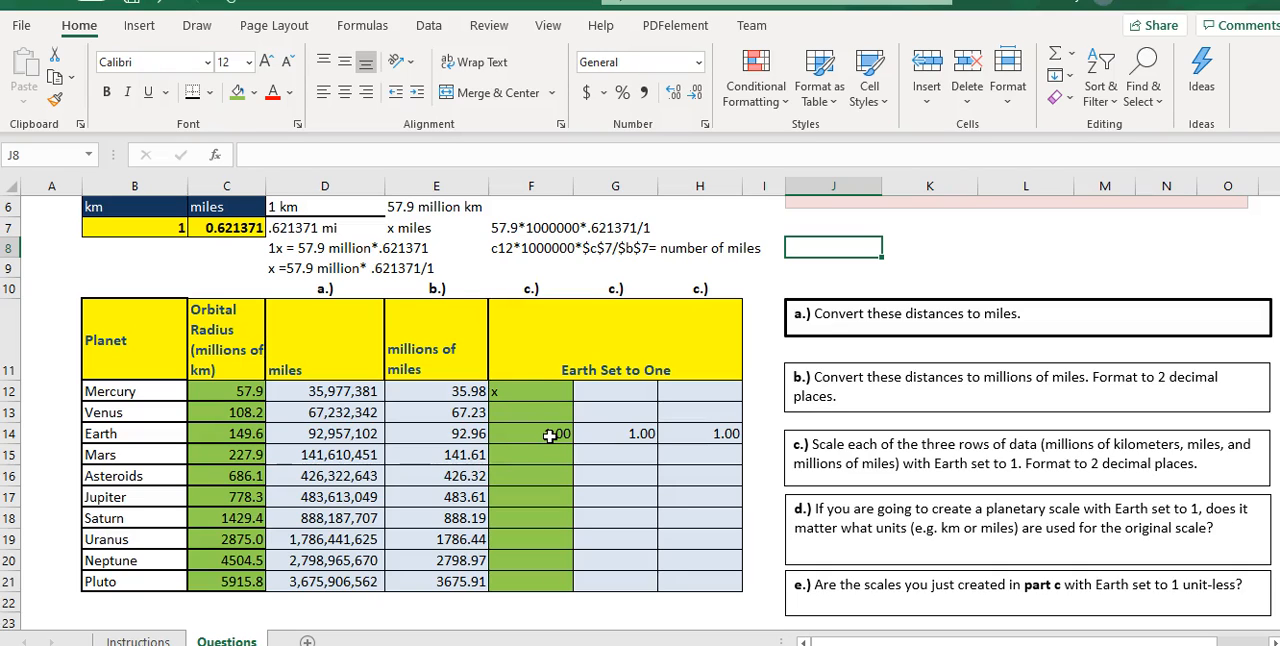
- Clear the conversion notes above the planet table in D6:I9
{"action": "left_click", "coordinate": [296, 206]}
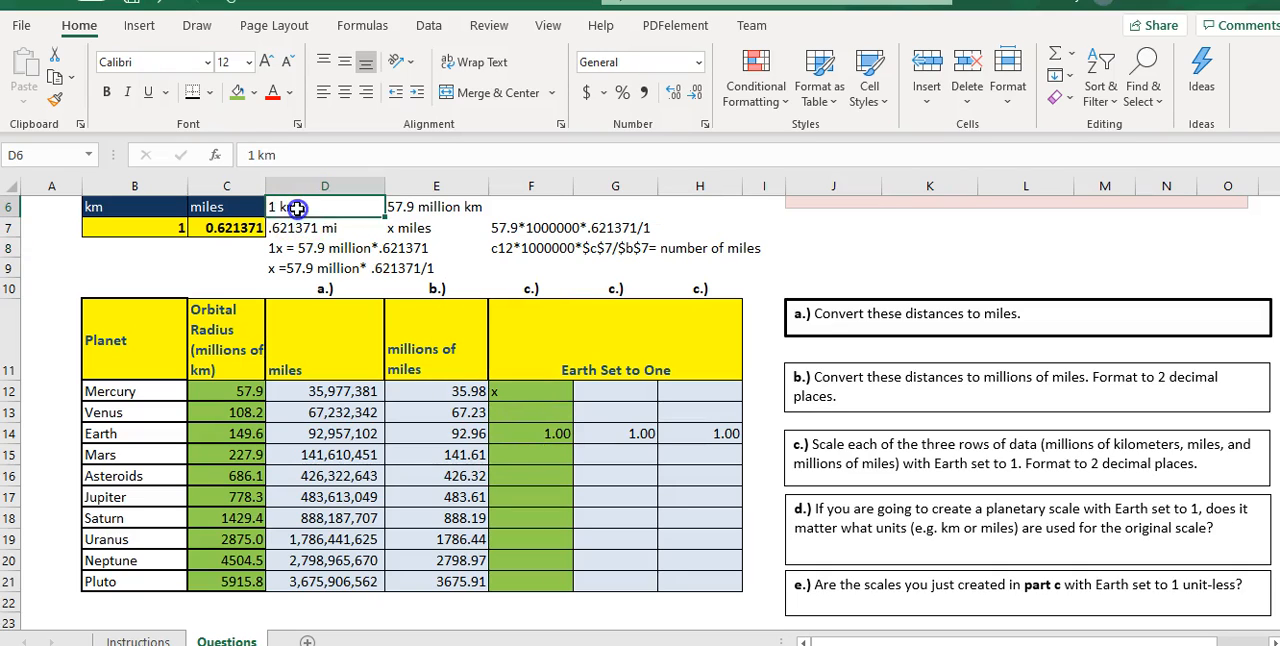
{"action": "mouse_move", "coordinate": [296, 206]}
{"action": "left_mouse_down"}
{"action": "mouse_move", "coordinate": [669, 268]}
{"action": "mouse_move", "coordinate": [760, 270]}
{"action": "left_mouse_up"}
{"action": "key", "text": "Delete"}
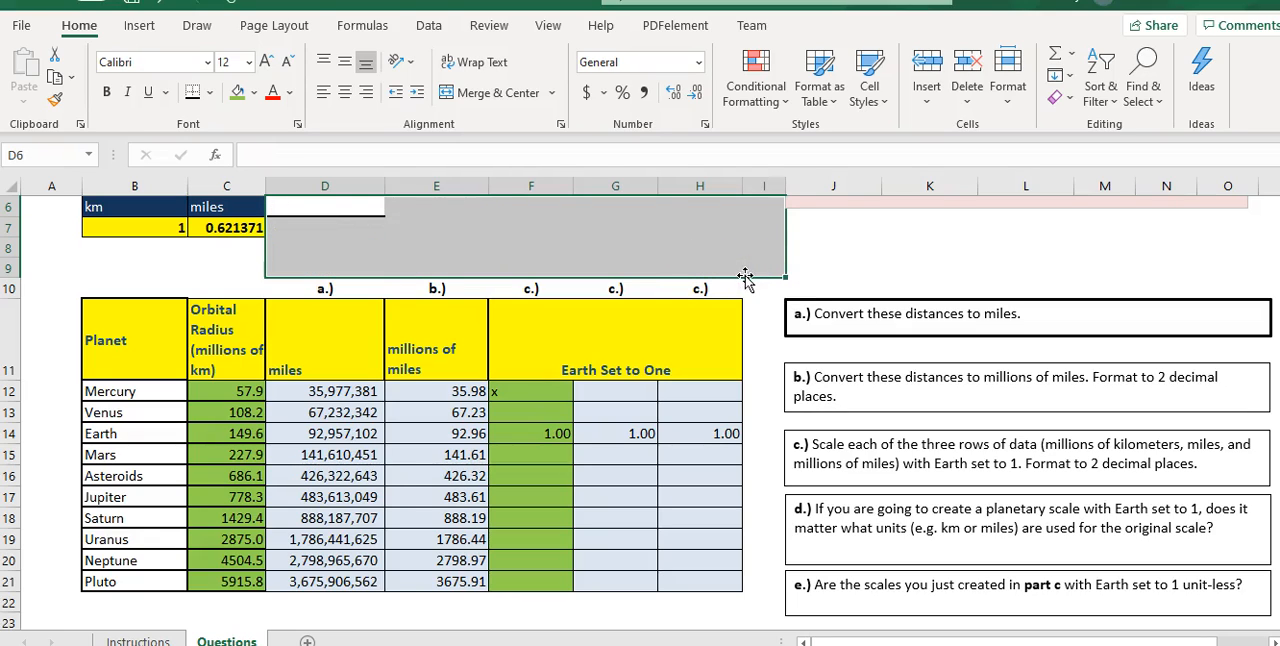
- Set up Mercury's proportion above the table: 57.9 in D6 over 149.6 in D7, and x in E6 over 1.00 in E7
{"action": "left_click", "coordinate": [297, 212]}
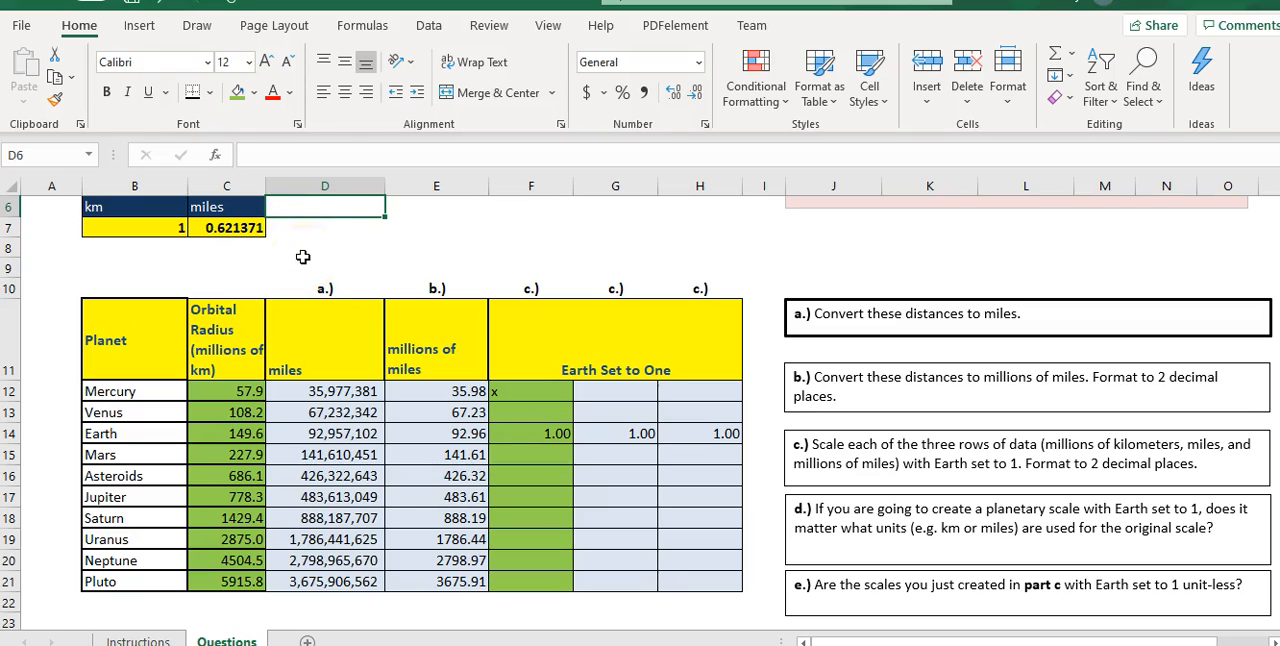
{"action": "type", "text": "57.9"}
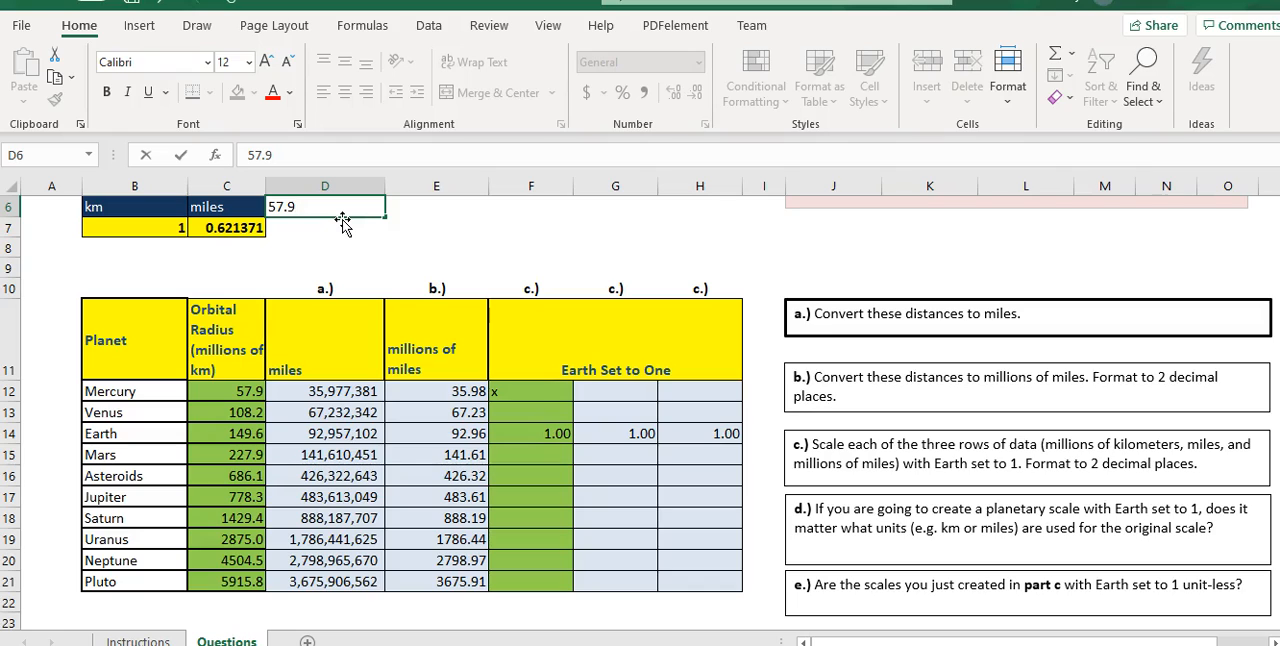
{"action": "key", "text": "Return"}
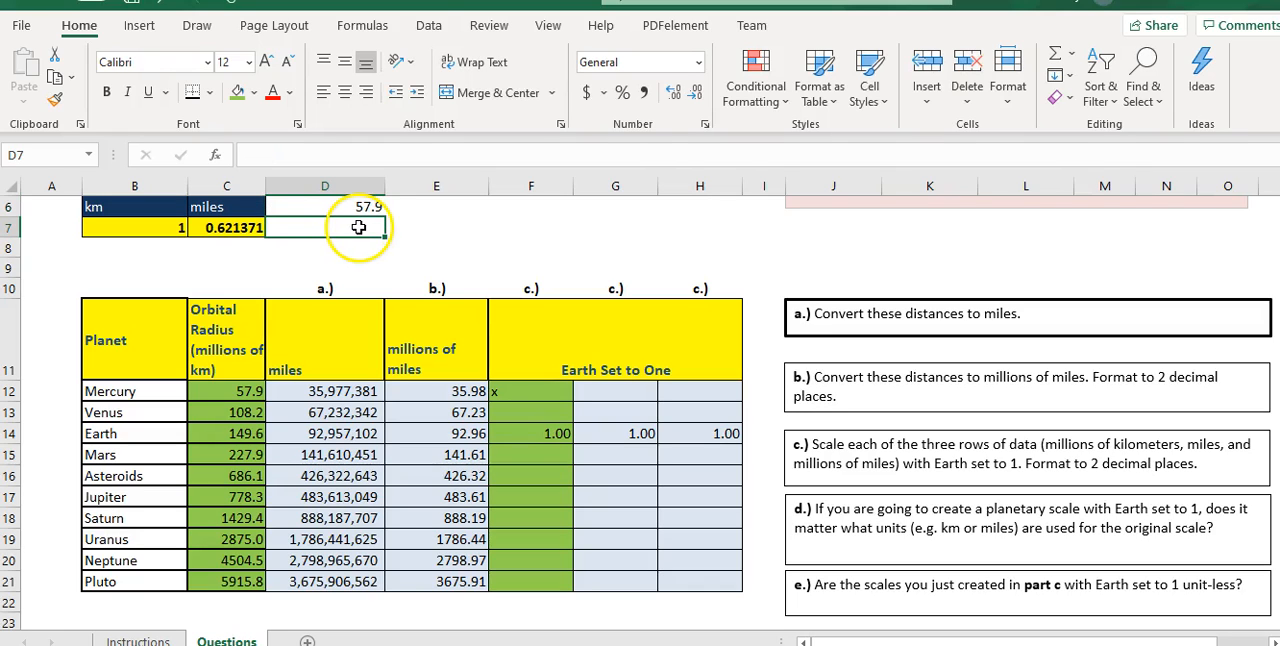
{"action": "type", "text": "149.6"}
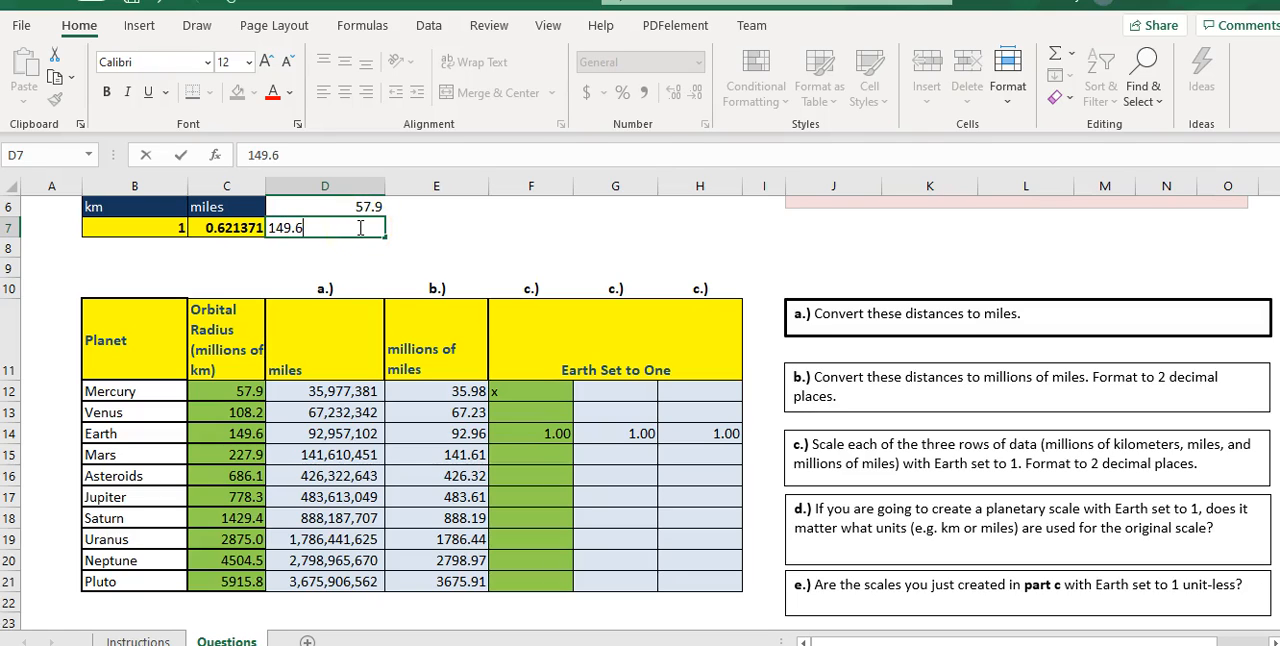
{"action": "left_click", "coordinate": [416, 210]}
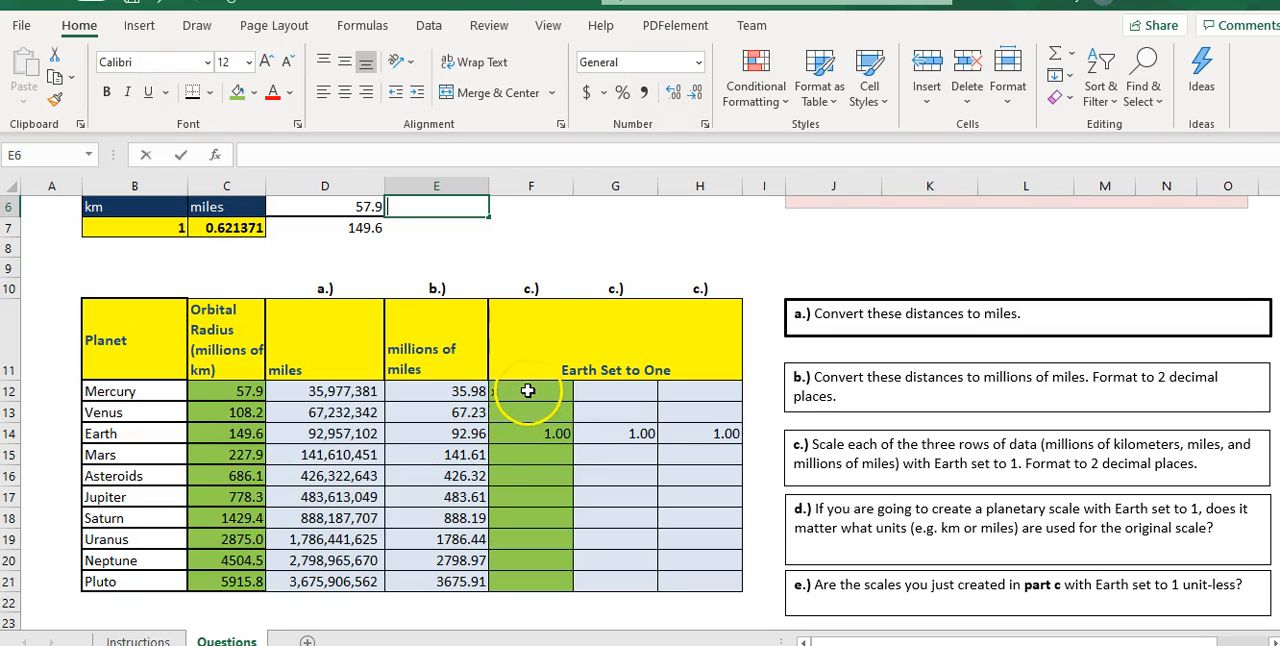
{"action": "type", "text": "x"}
{"action": "left_click", "coordinate": [421, 230]}
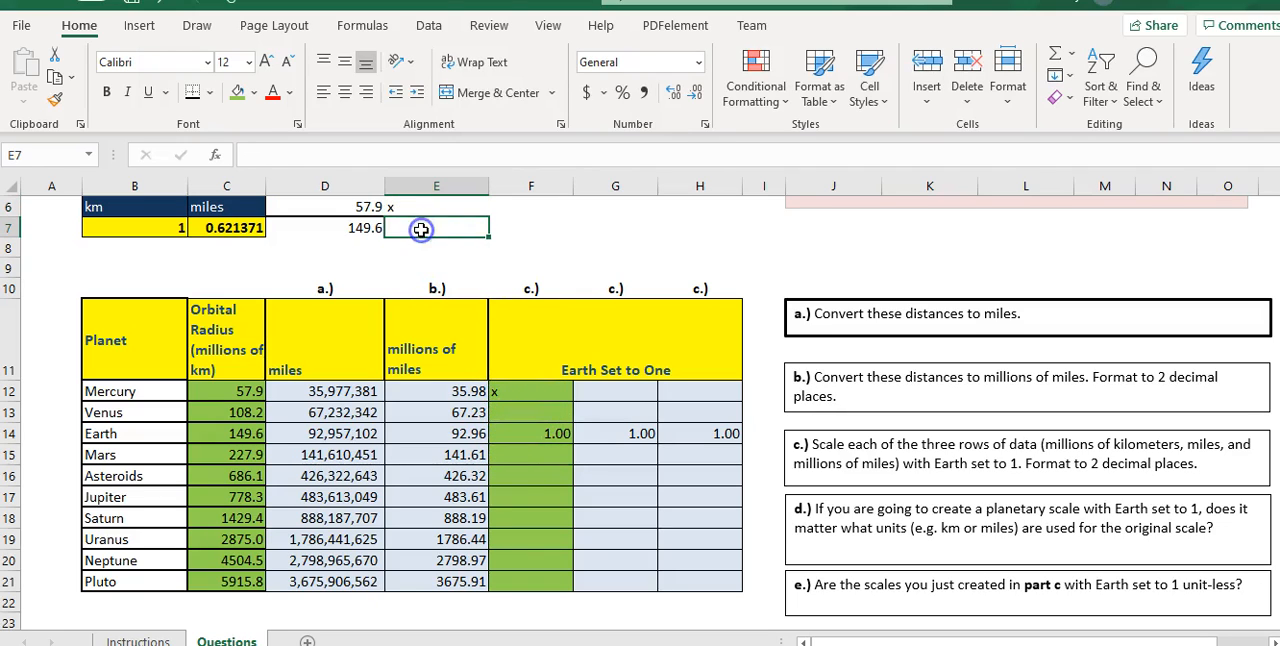
{"action": "type", "text": "1.0"}
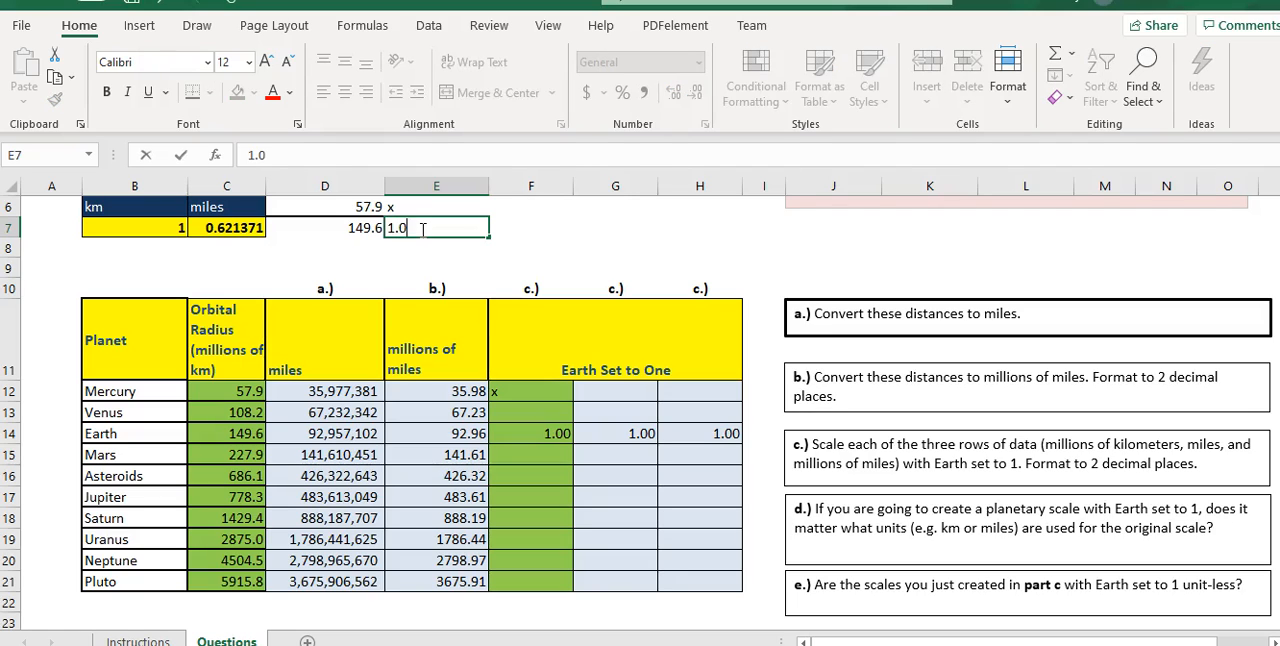
{"action": "type", "text": "0"}
{"action": "left_click", "coordinate": [421, 207]}
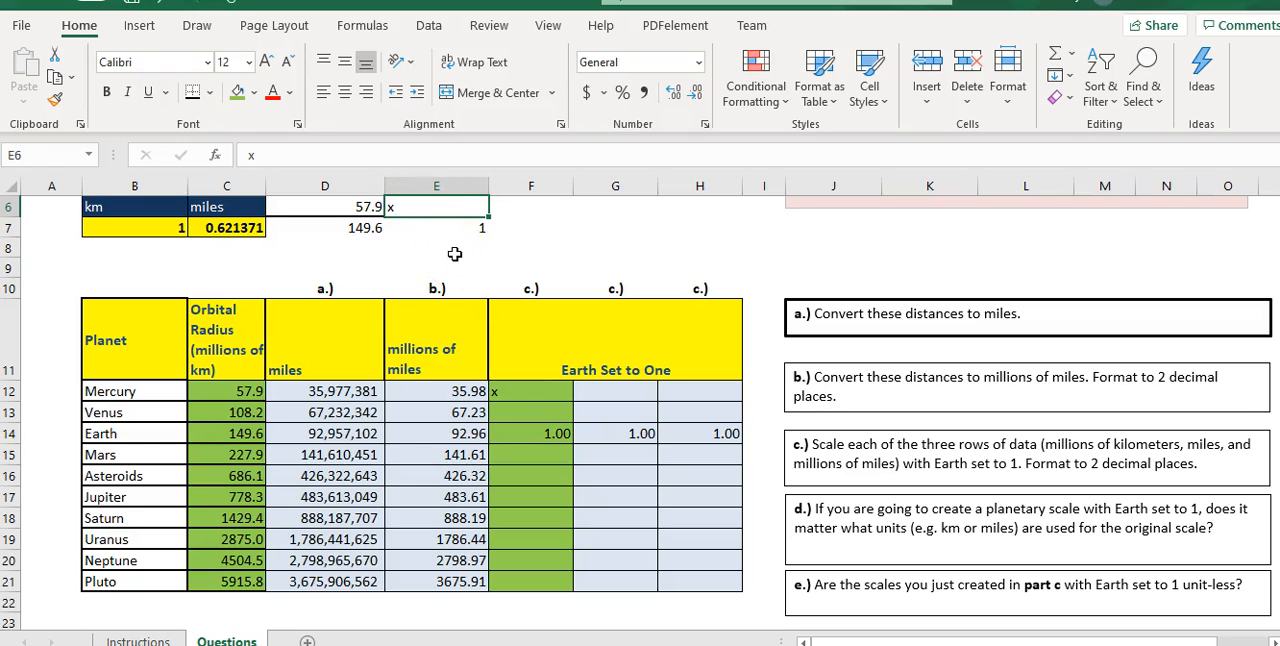
- Write the working "57.9*1 = 149.6x" in D8 and "x= 57.9*1/149.6" in D9, and left-align the 1 in E7
{"action": "left_click", "coordinate": [369, 247]}
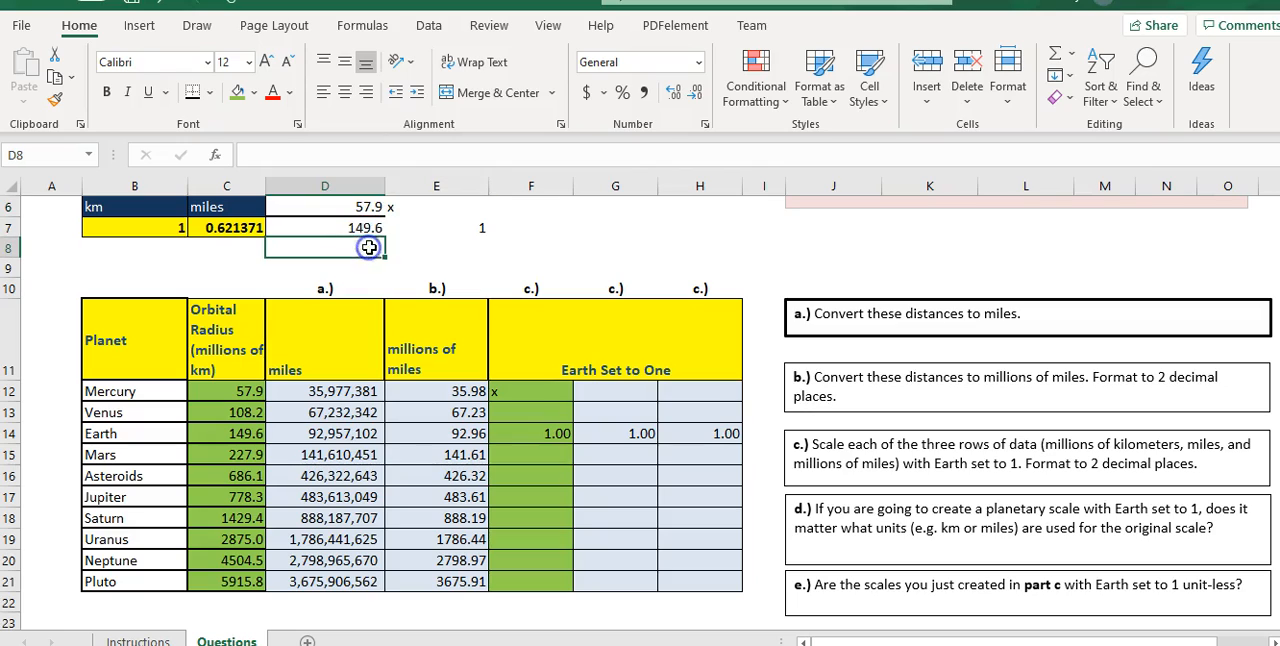
{"action": "type", "text": "57.9*1 = 149.6x"}
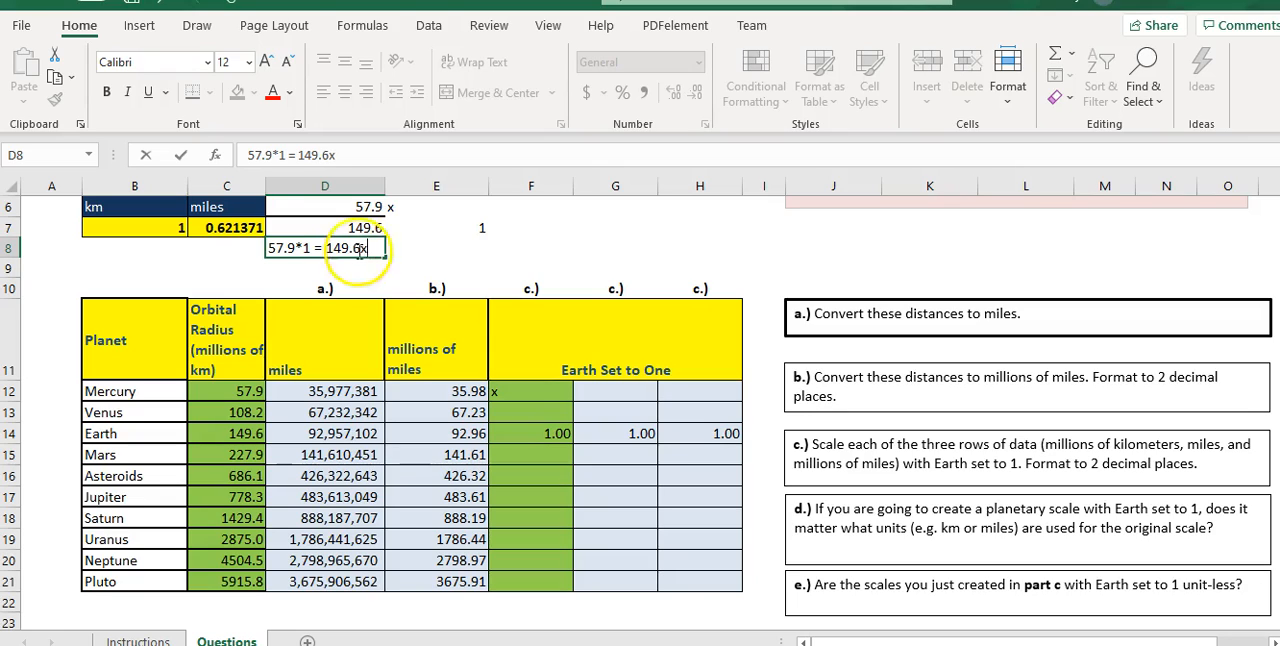
{"action": "key", "text": "Return"}
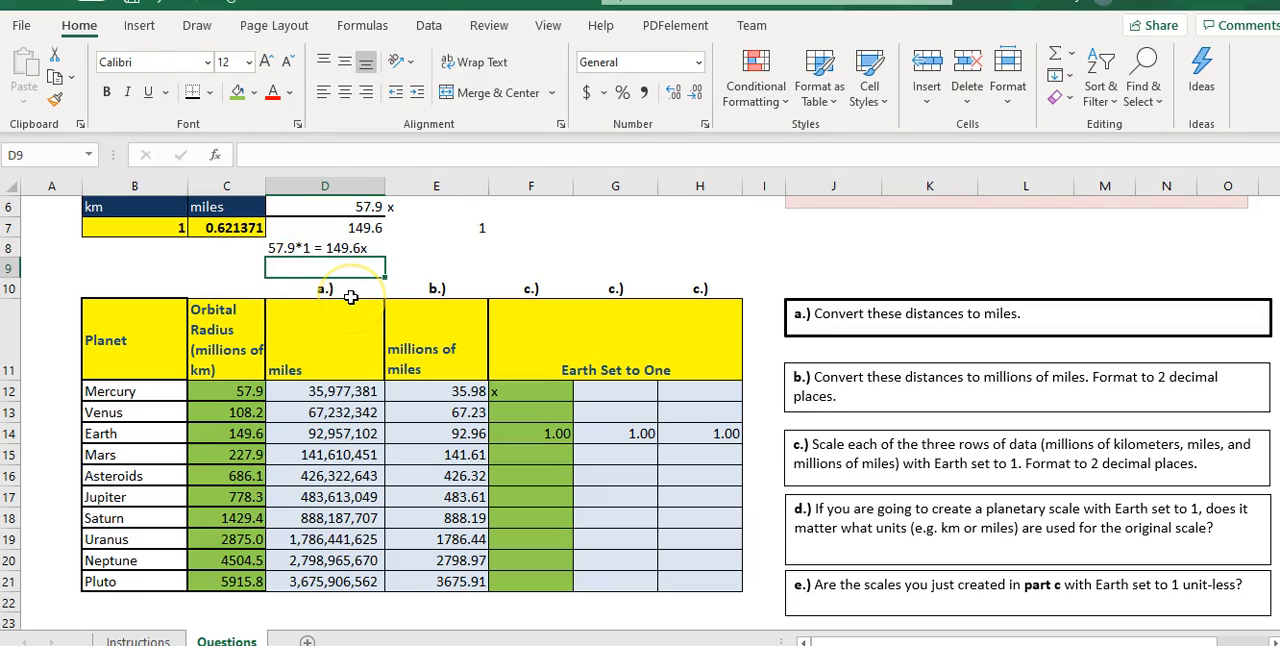
{"action": "type", "text": "x= 57.9*1/149.6"}
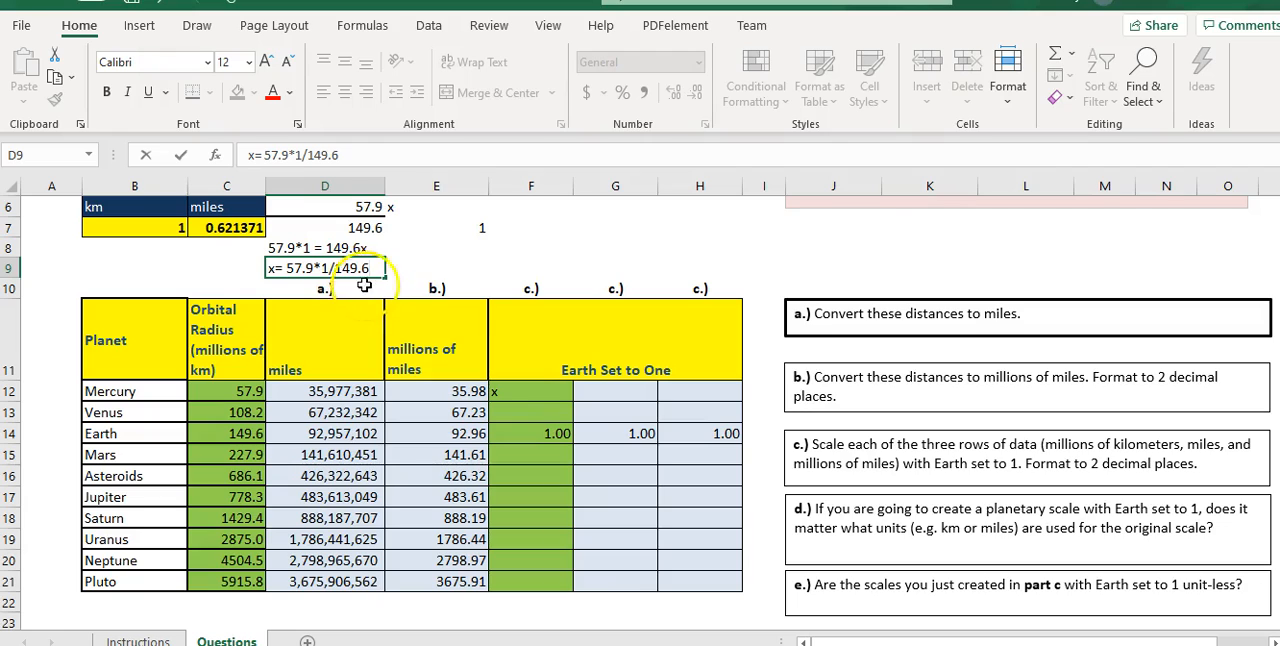
{"action": "left_click", "coordinate": [403, 262]}
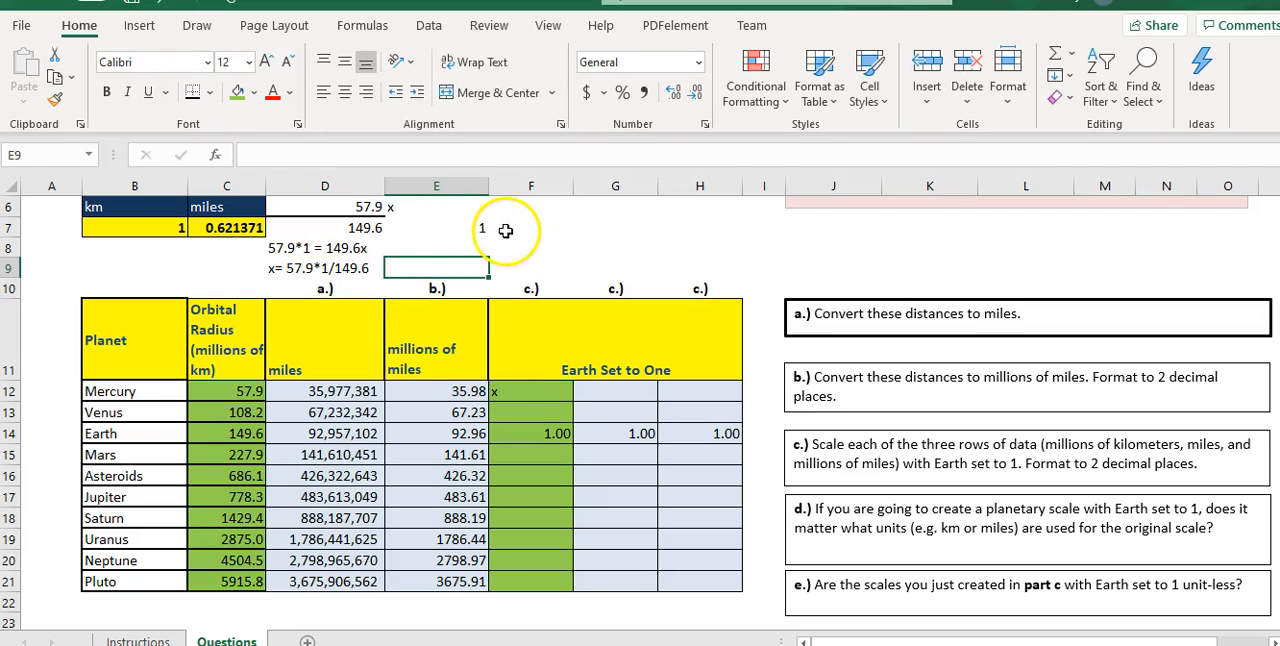
{"action": "left_click", "coordinate": [468, 230]}
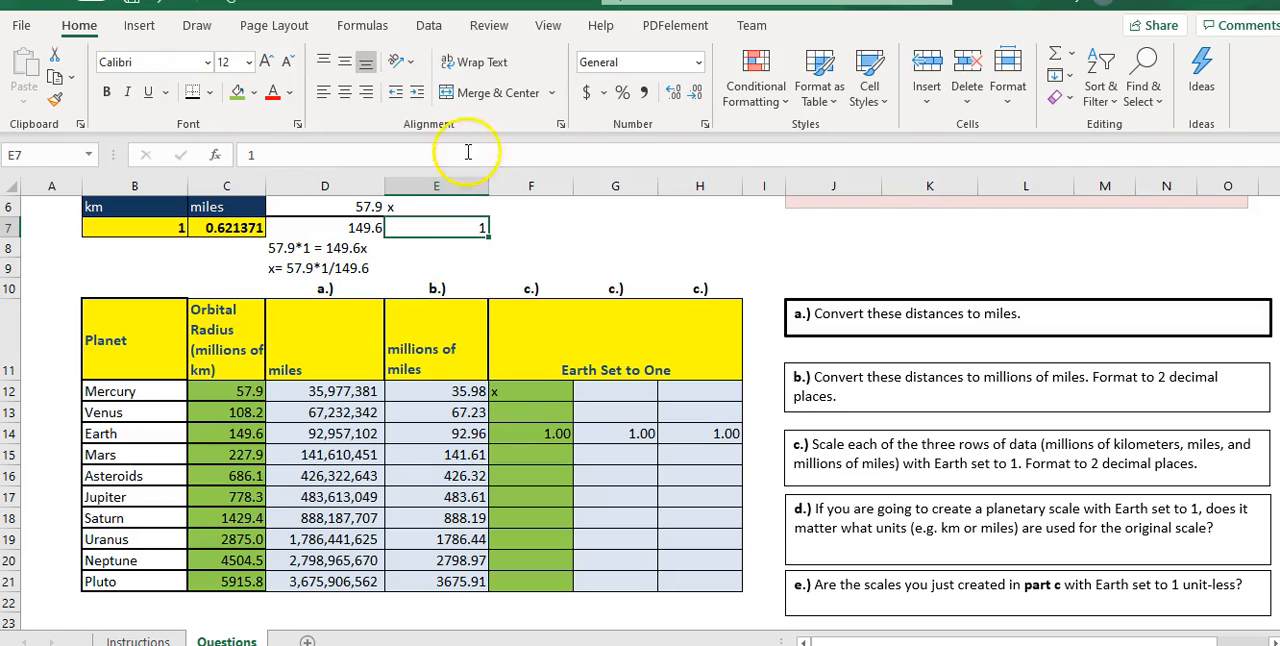
{"action": "left_click", "coordinate": [322, 92]}
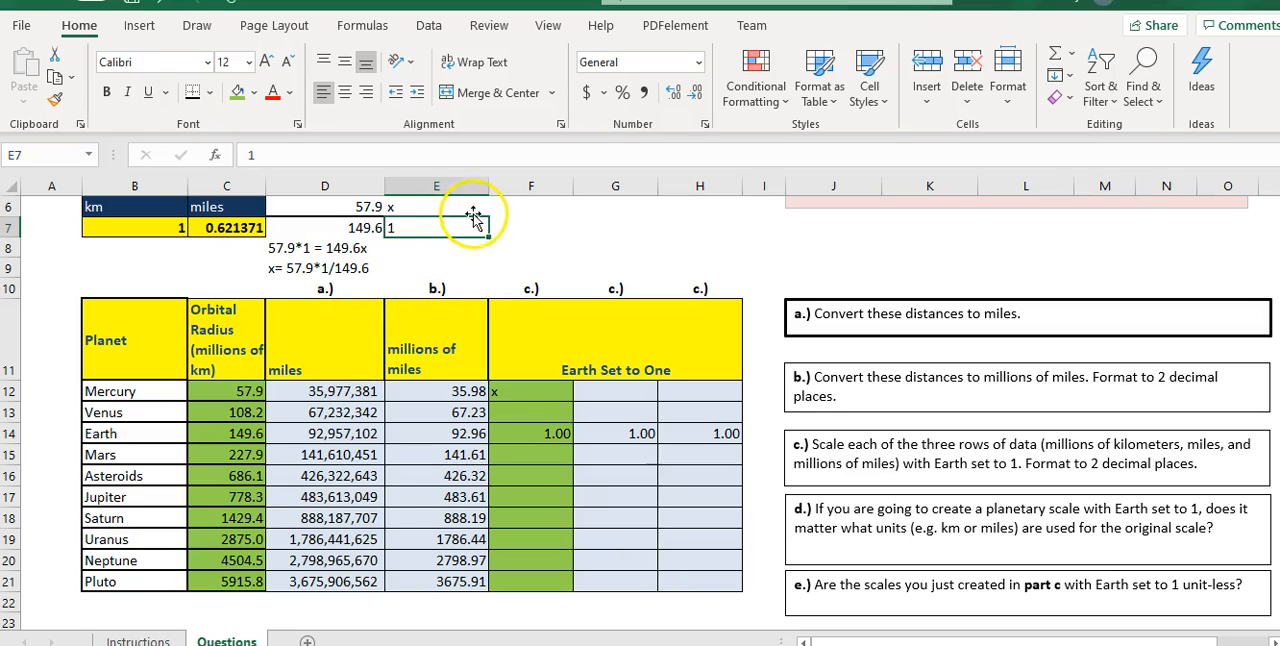
- Write Mercury's solution with cell references in F6 as the text "x = c12*f14/c14"
{"action": "left_click", "coordinate": [526, 217]}
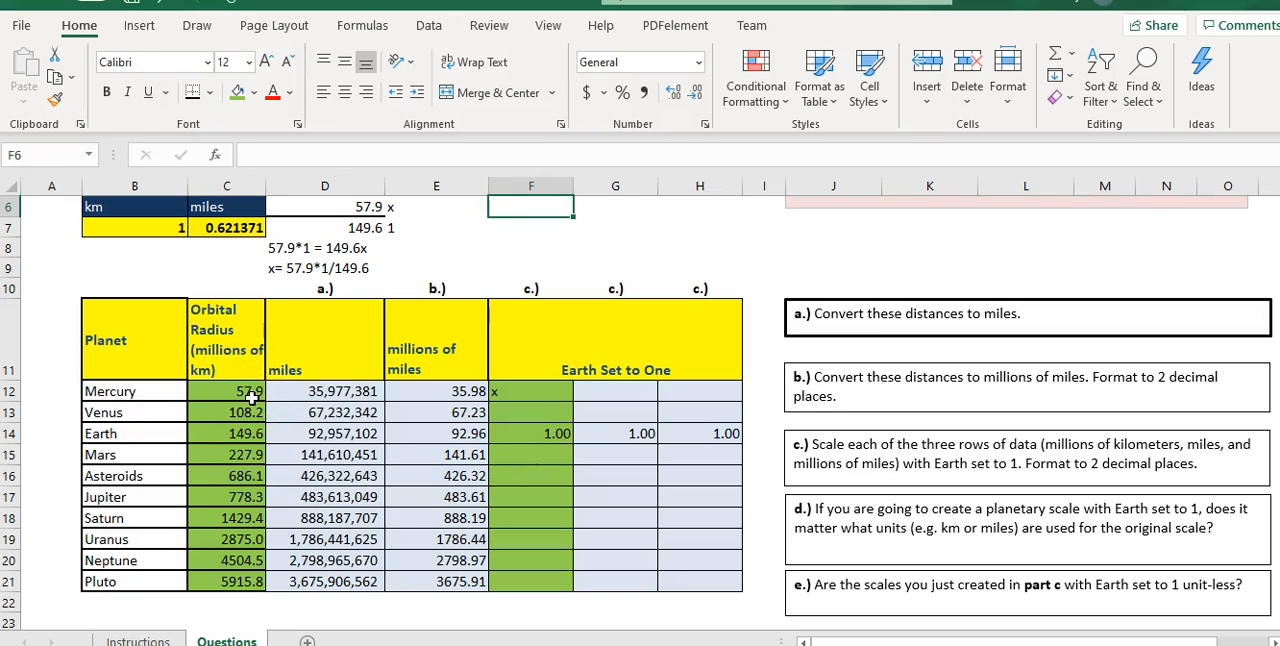
{"action": "type", "text": "x = c12*"}
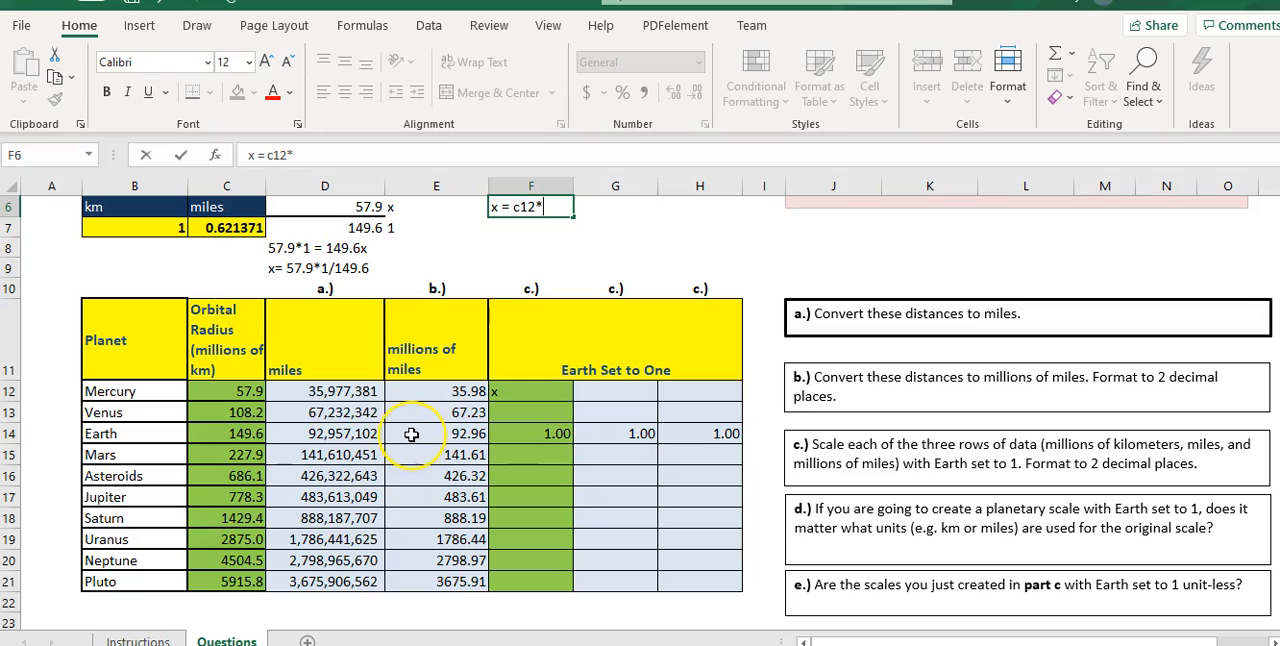
{"action": "type", "text": "14/c14"}
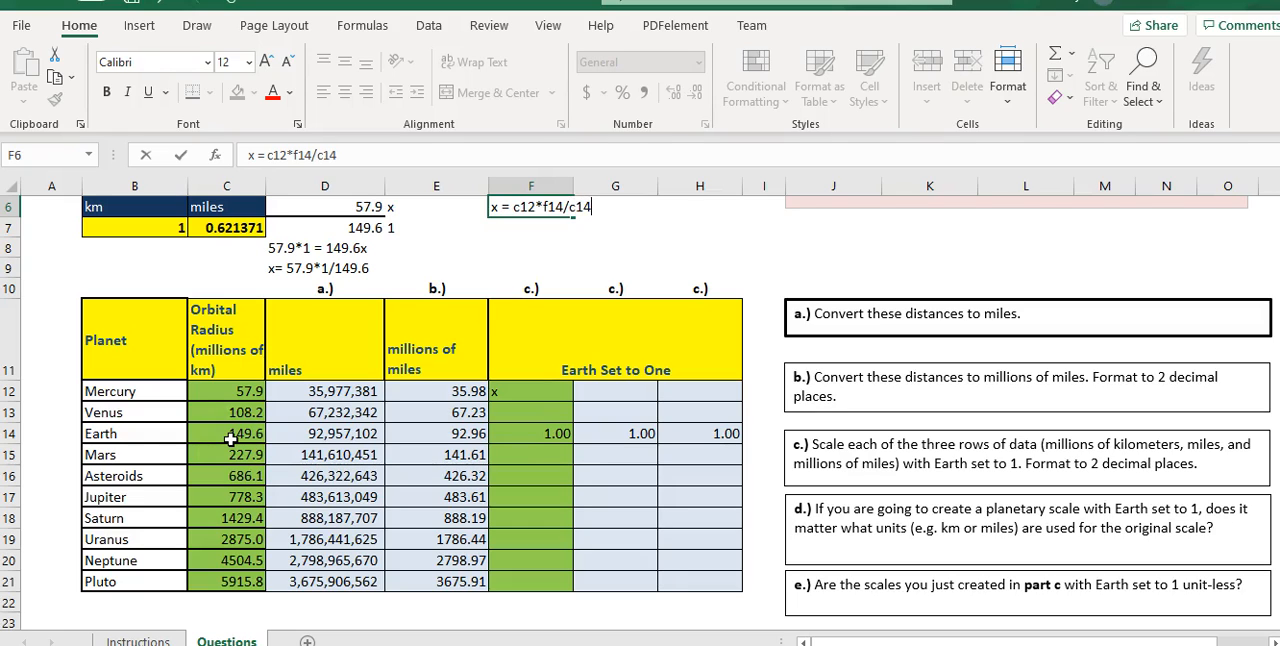
{"action": "left_click", "coordinate": [552, 241]}
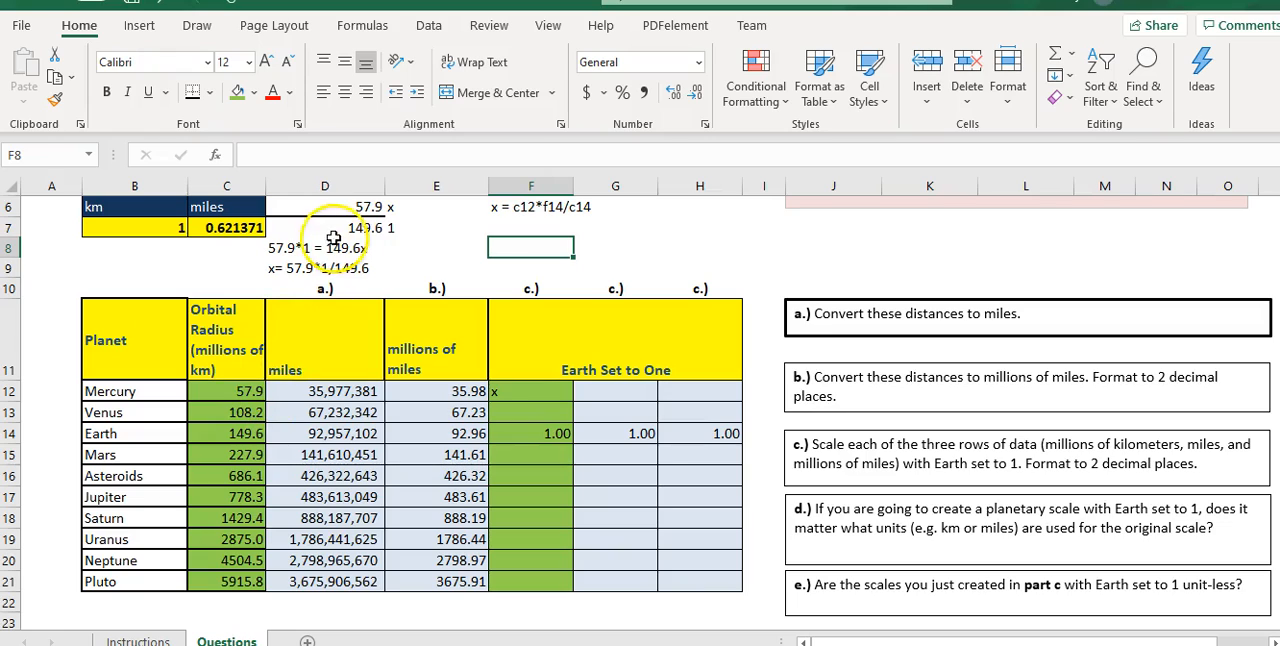
- Replace the Mercury radius in D6 of the proportion with Venus's radius, 108.2
{"action": "left_click", "coordinate": [345, 208]}
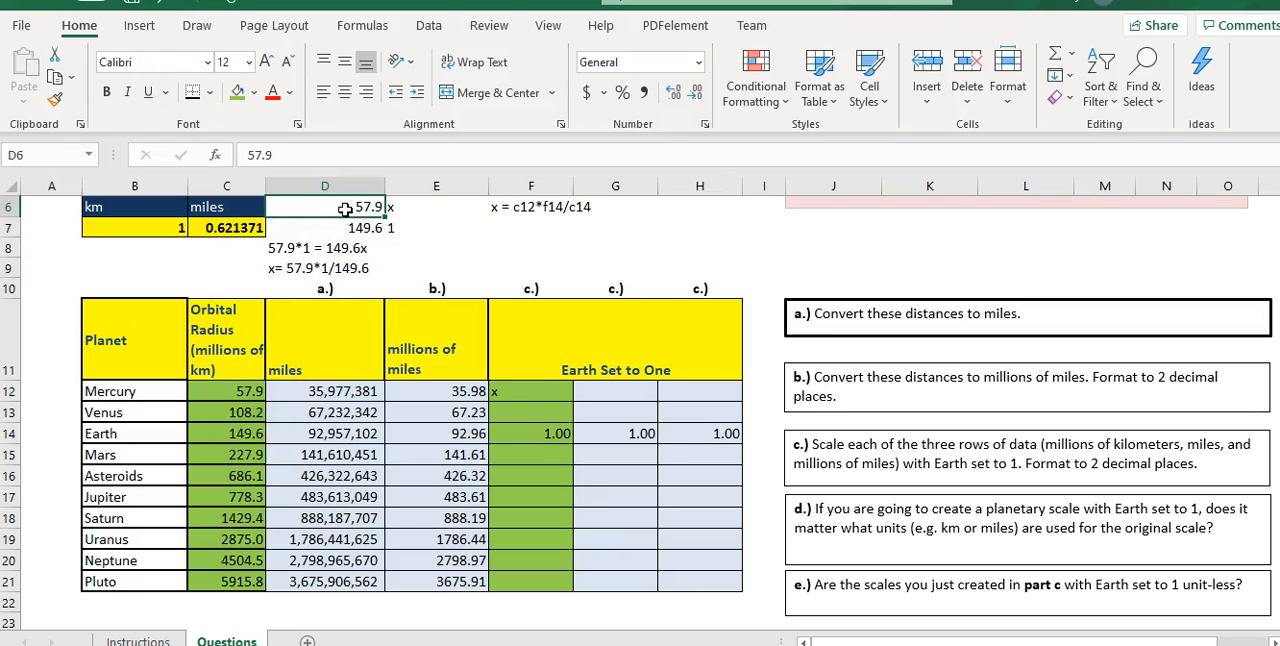
{"action": "type", "text": "108.2"}
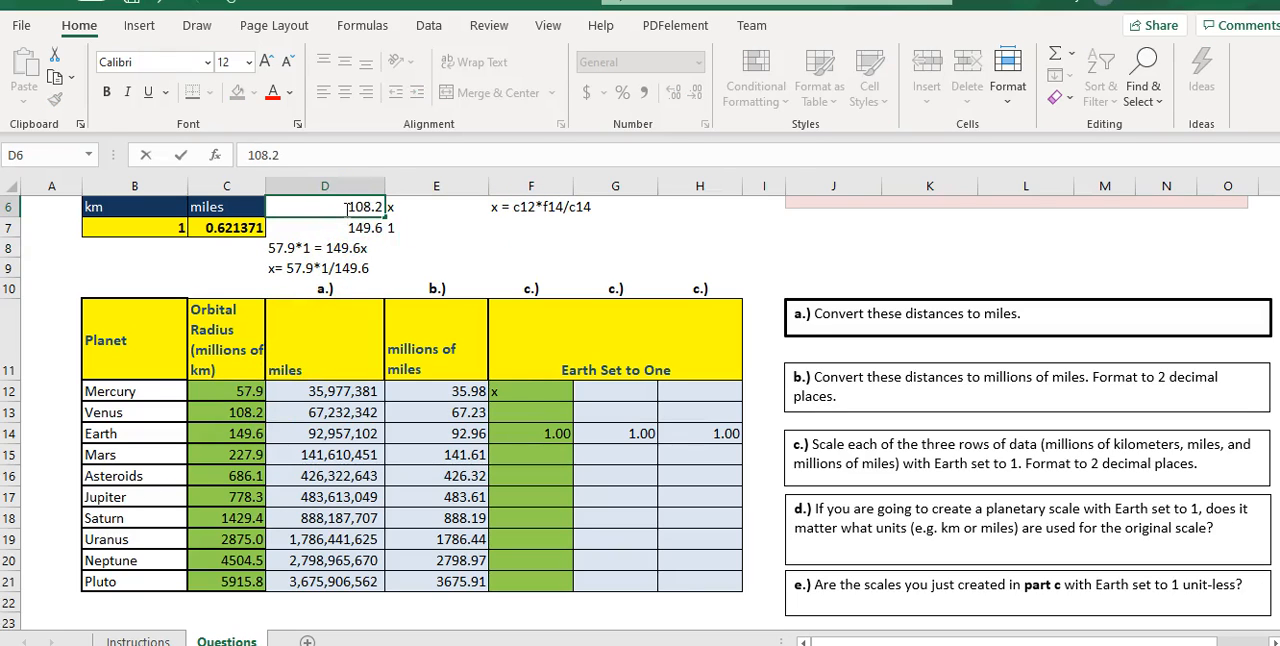
{"action": "left_click", "coordinate": [356, 228]}
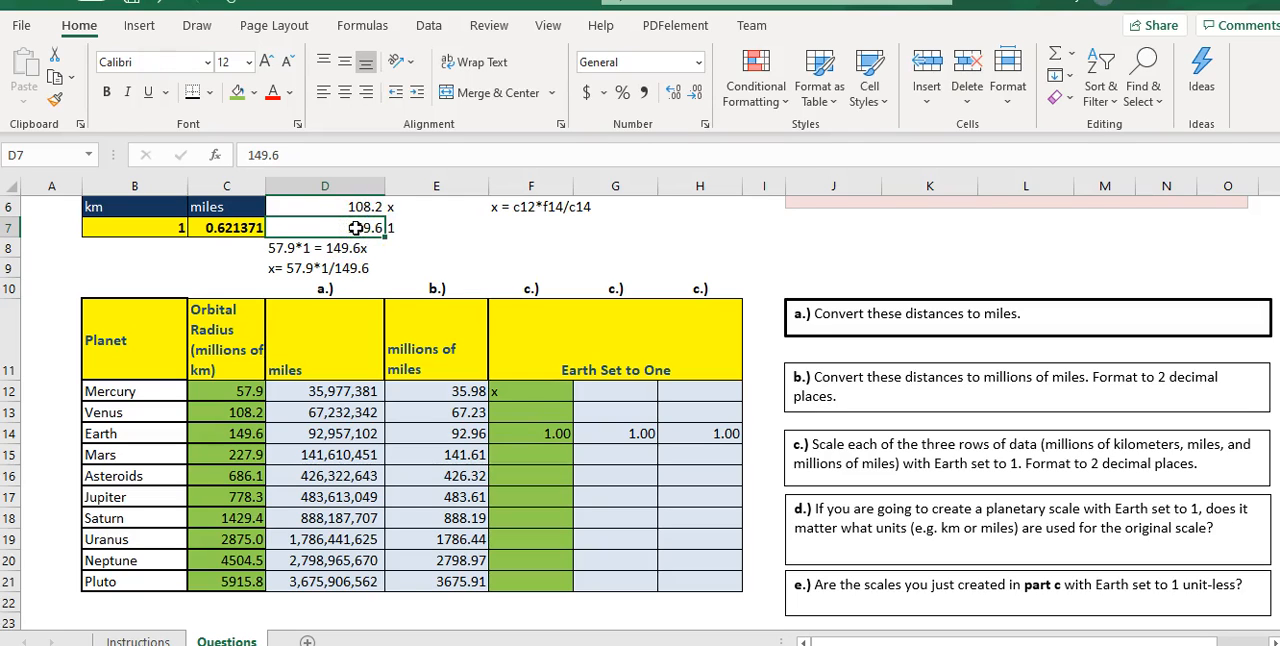
- Clear the placeholder in Mercury's cell F12 and enter only "x" in Venus's cell F13
{"action": "left_click", "coordinate": [509, 391]}
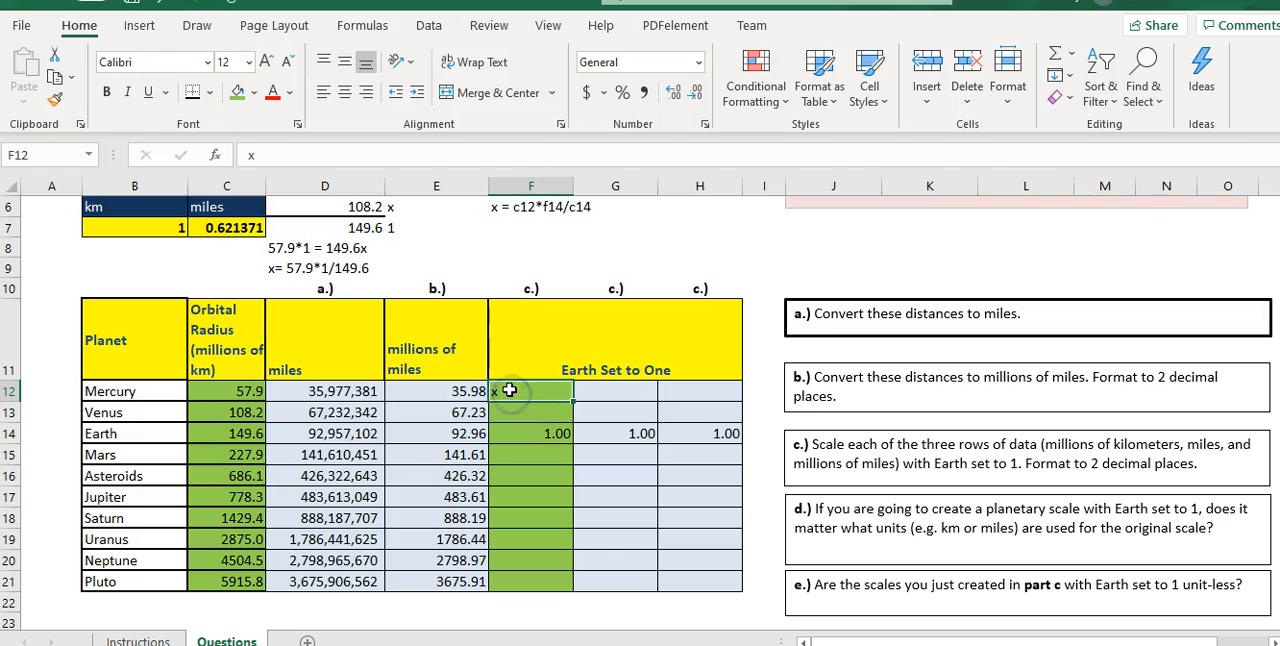
{"action": "key", "text": "Delete"}
{"action": "left_click", "coordinate": [516, 406]}
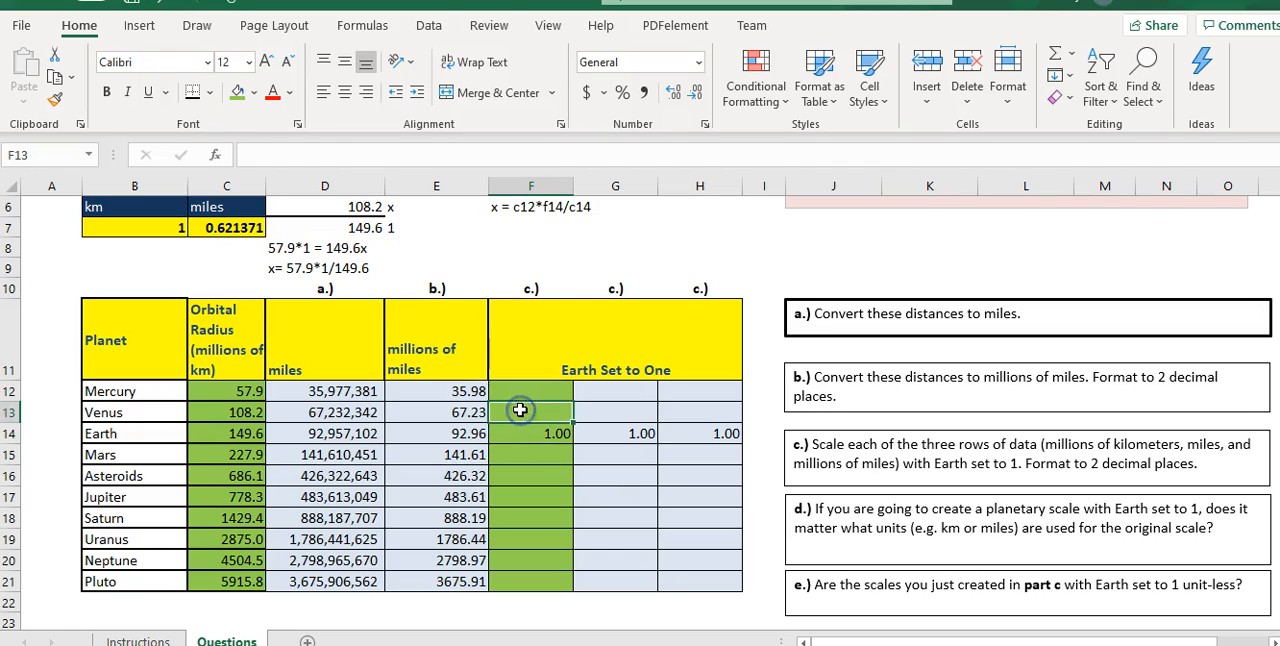
{"action": "type", "text": "x = c12*f14/c14"}
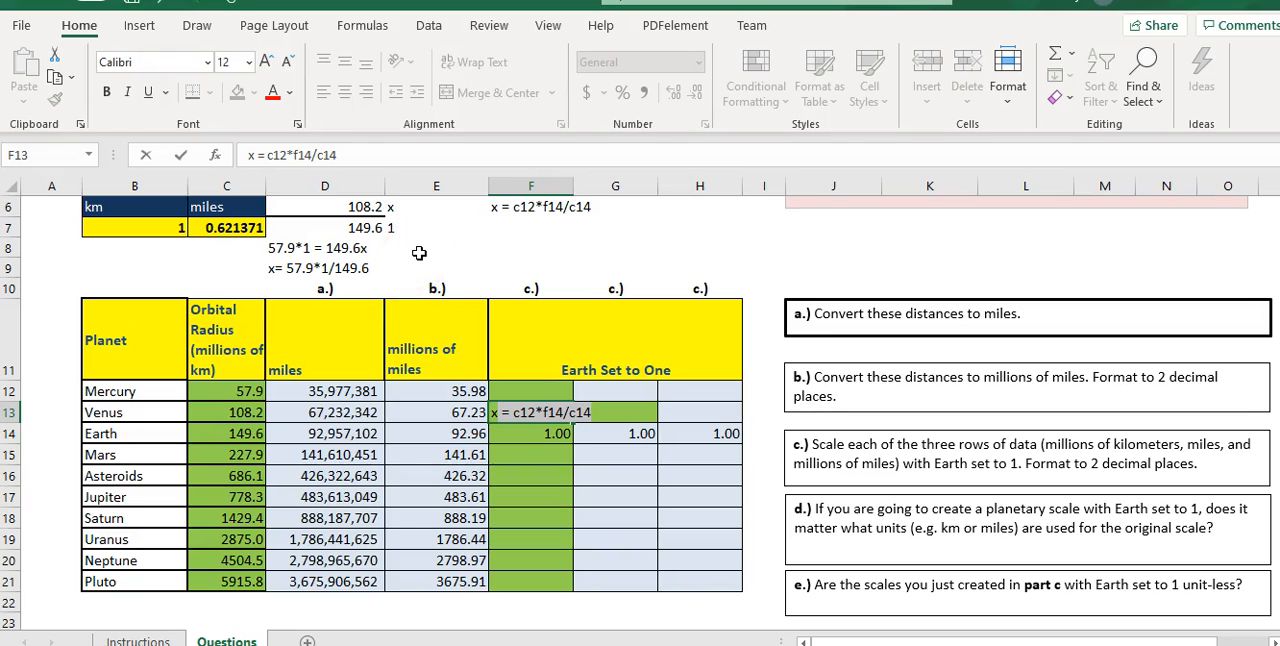
{"action": "key", "text": "Delete"}
{"action": "key", "text": "Return"}
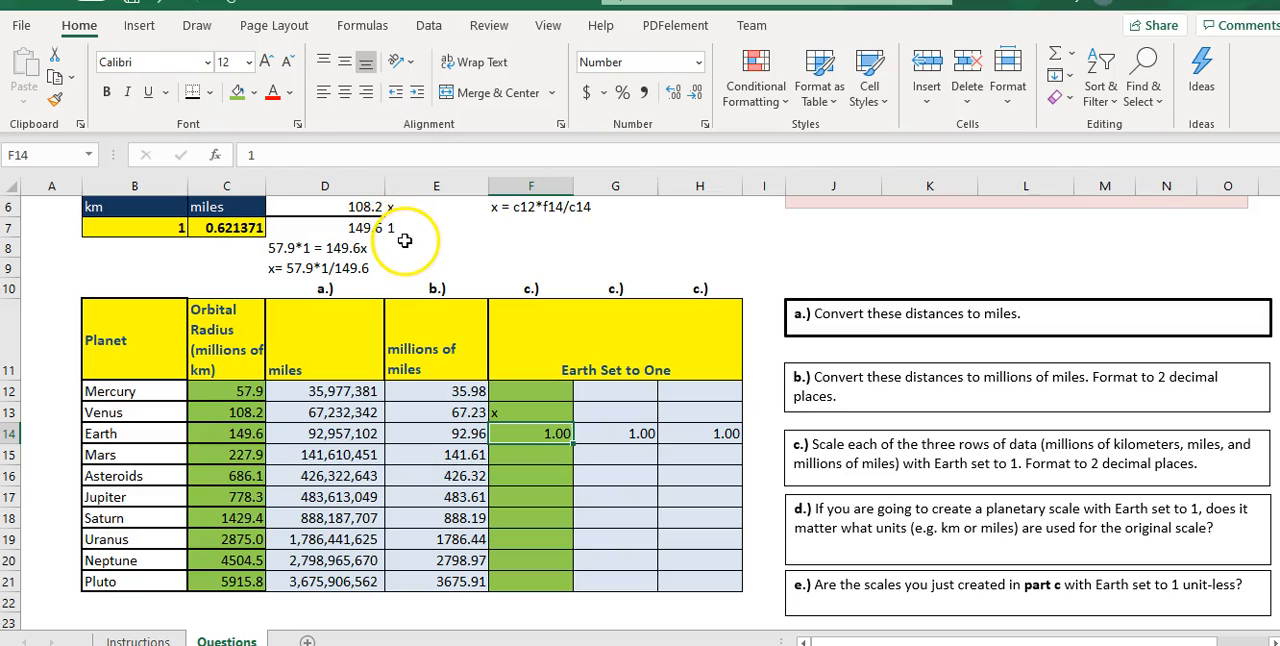
- Update the working for Venus to "108.2*1 = 149.6x" in D8 and "x= 108.2*1/149.6" in D9
{"action": "left_click", "coordinate": [284, 250]}
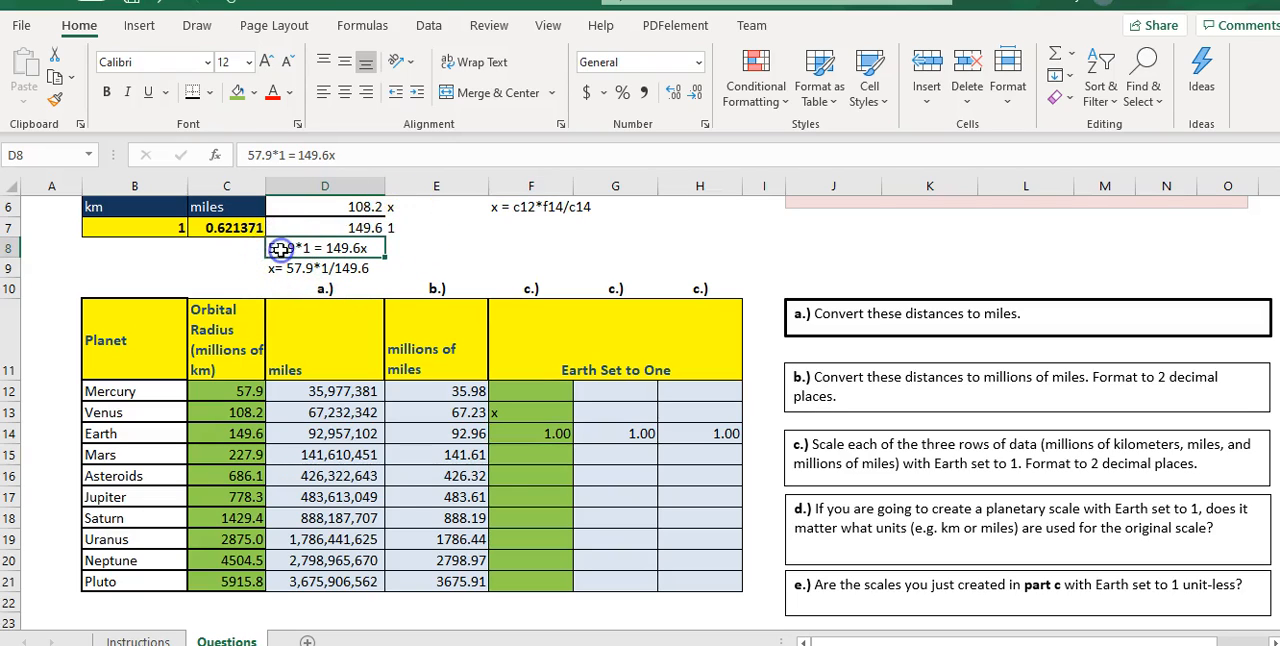
{"action": "double_click", "coordinate": [286, 250]}
{"action": "left_click_drag", "start_coordinate": [290, 250], "coordinate": [264, 249]}
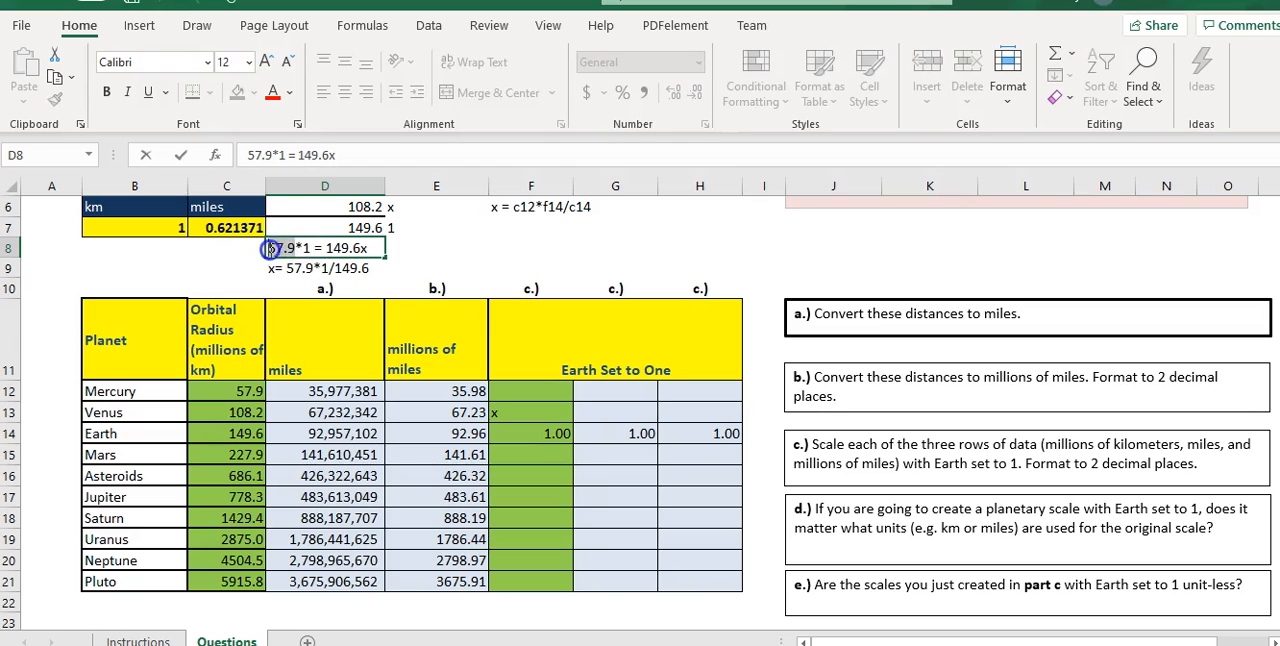
{"action": "type", "text": "10"}
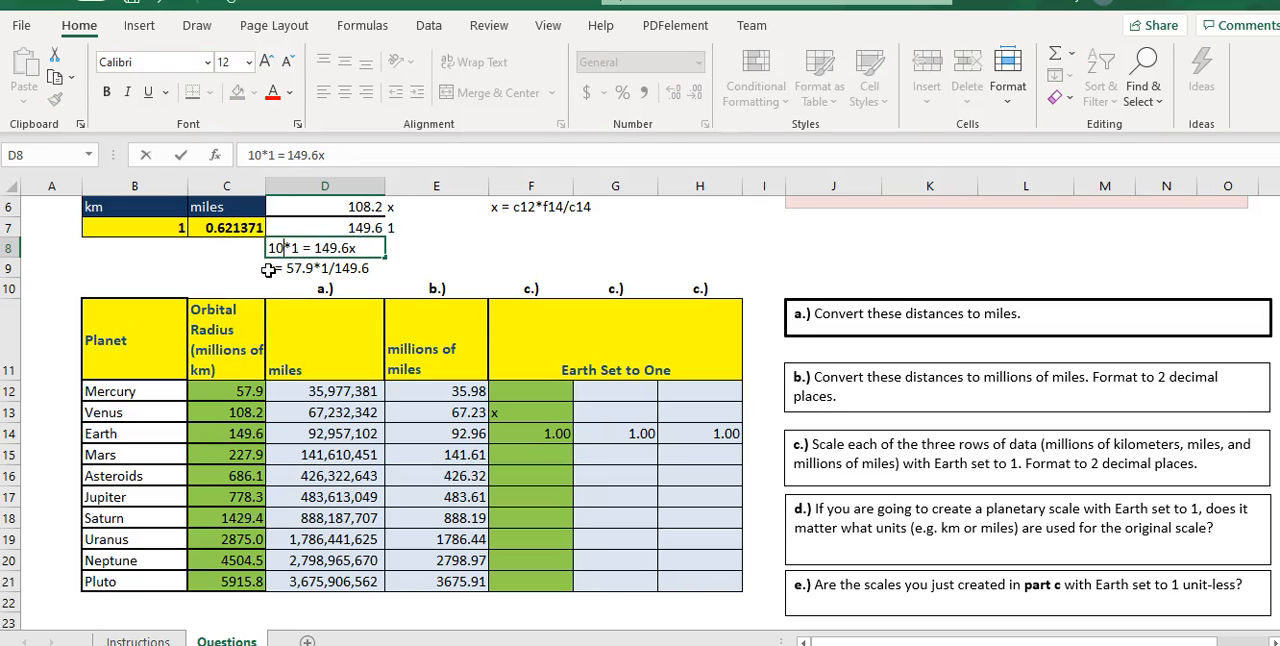
{"action": "type", "text": "8.2"}
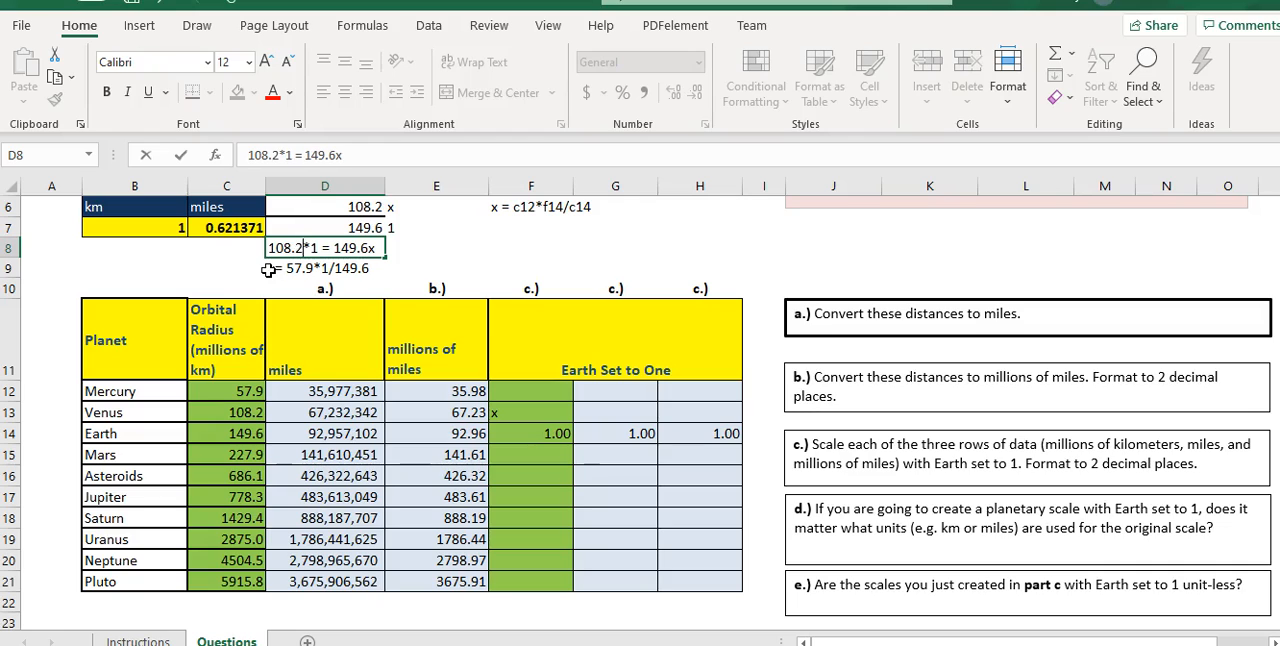
{"action": "key", "text": "Return"}
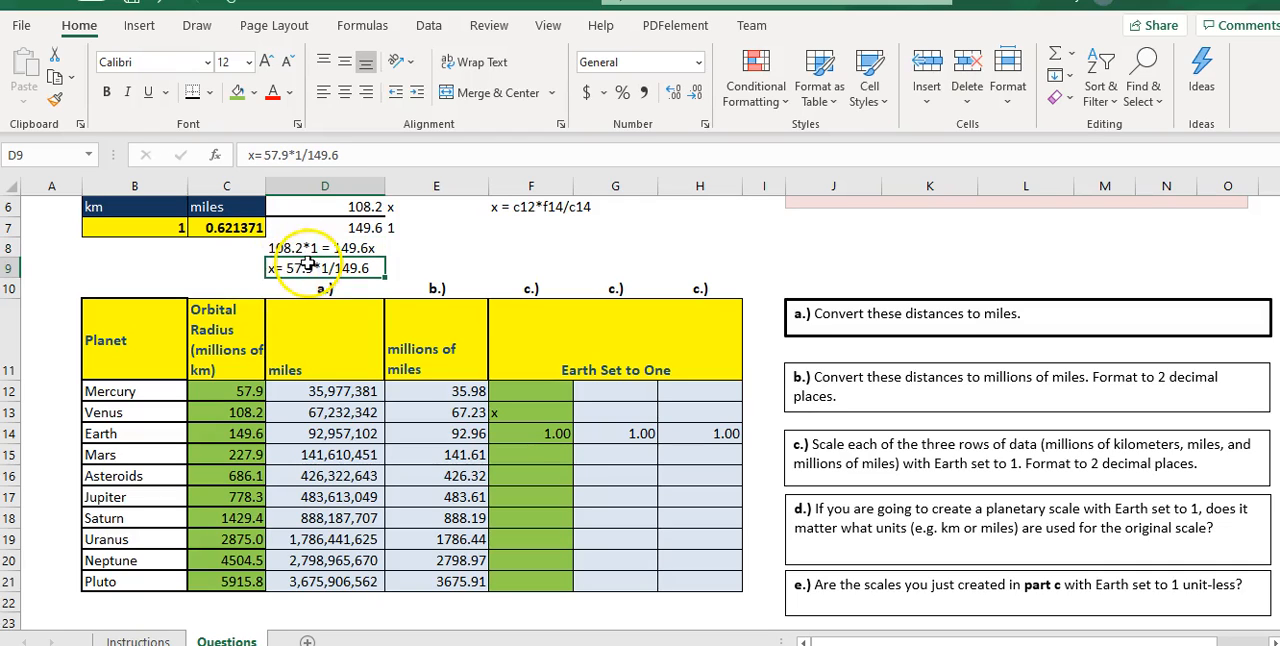
{"action": "double_click", "coordinate": [310, 268]}
{"action": "left_click_drag", "start_coordinate": [311, 268], "coordinate": [287, 268]}
{"action": "type", "text": "108.2"}
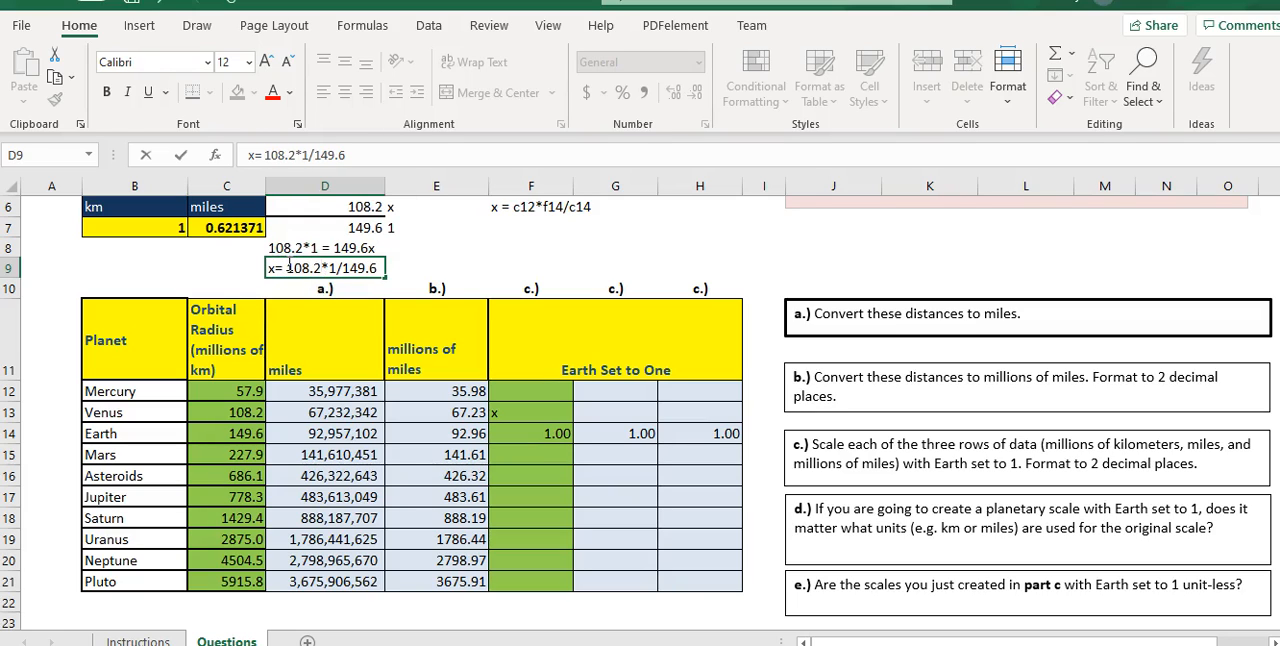
- Change the cell-reference note in F6 to "x = c13*f14/c14" for Venus
{"action": "left_click", "coordinate": [535, 208]}
{"action": "double_click", "coordinate": [535, 208]}
{"action": "key", "text": "BackSpace"}
{"action": "key", "text": "BackSpace"}
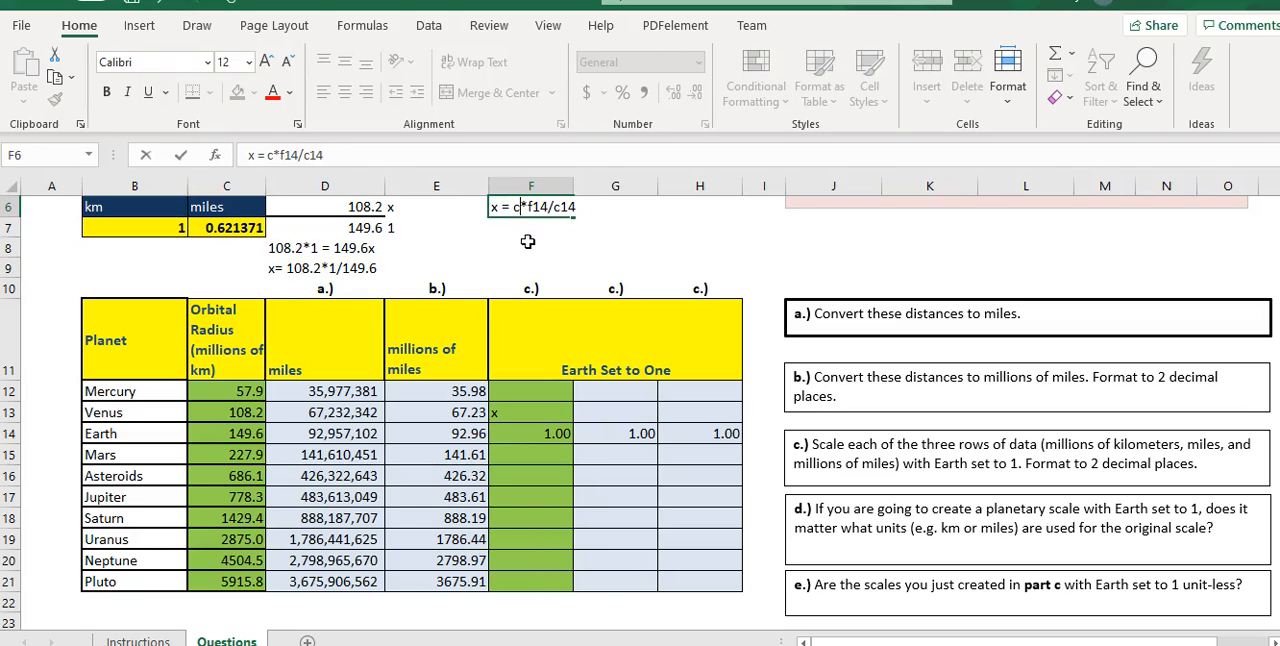
{"action": "type", "text": "13"}
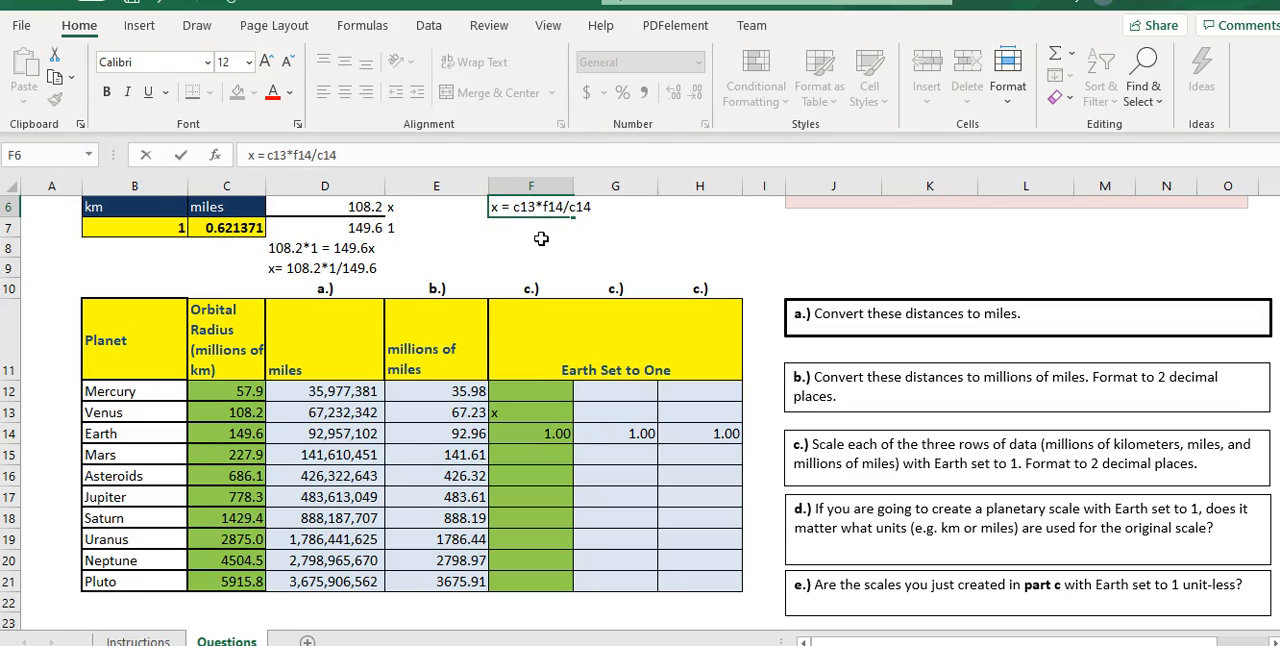
{"action": "left_click", "coordinate": [541, 244]}
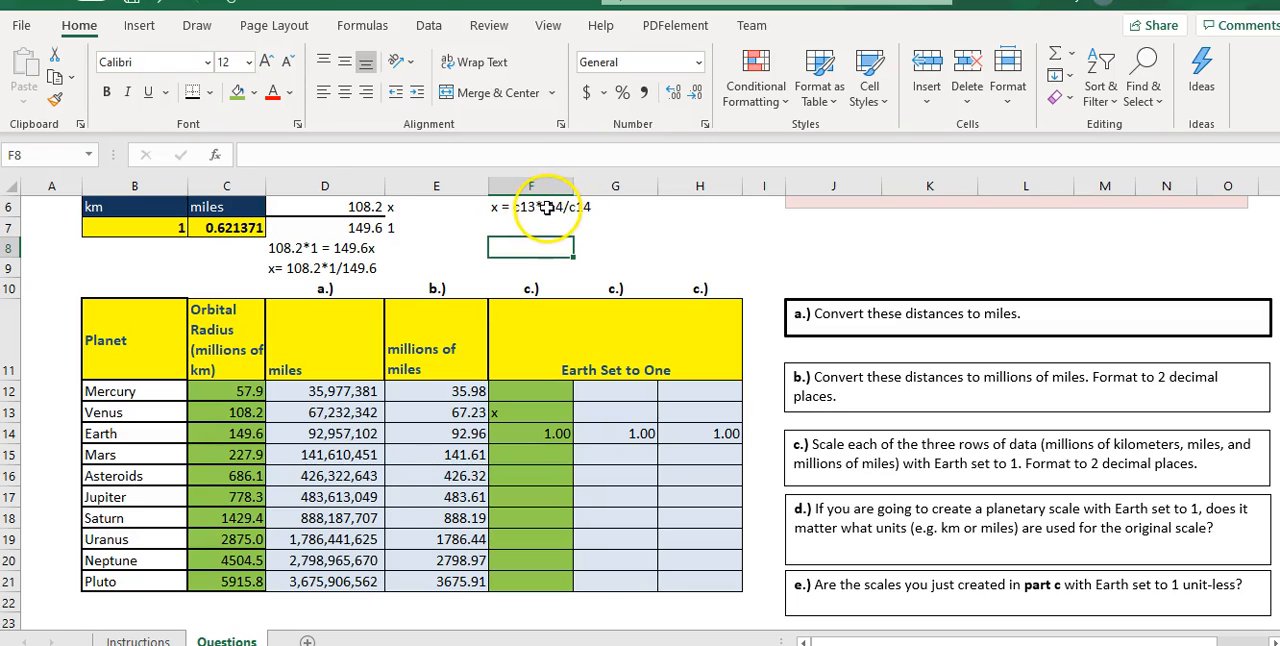
- Make the Earth references absolute in the F6 note so it reads "x = c13*$f$14/$c$14"
{"action": "left_click", "coordinate": [546, 206]}
{"action": "double_click", "coordinate": [546, 207]}
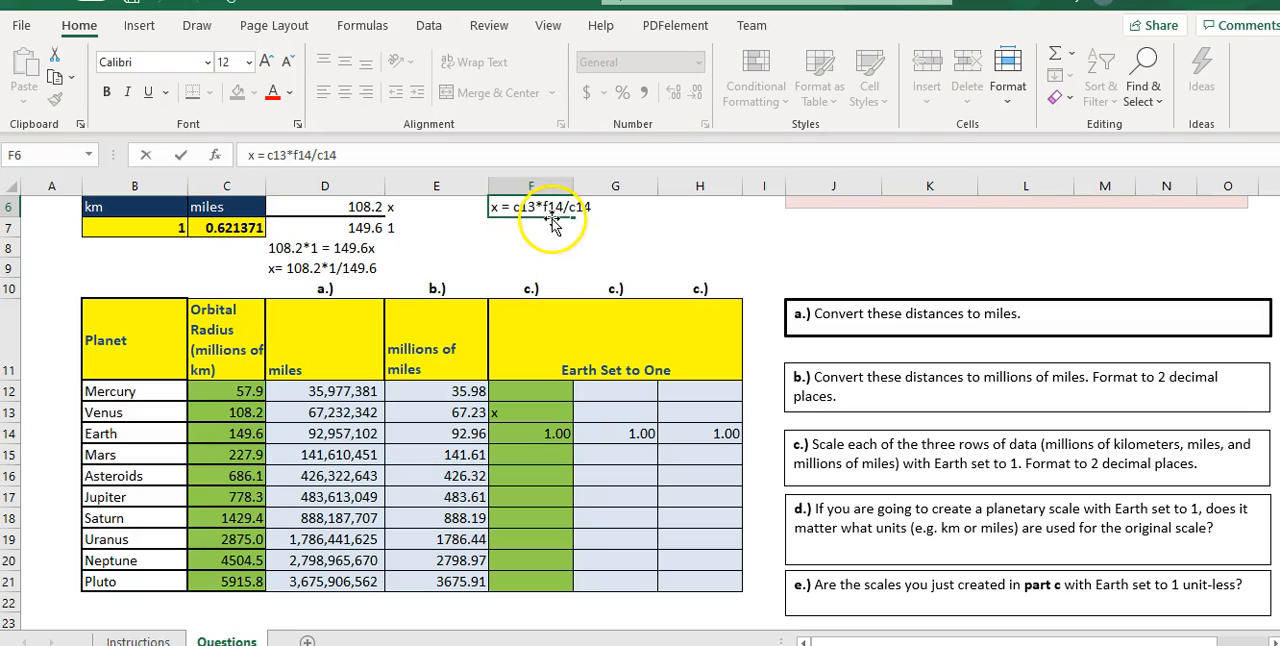
{"action": "type", "text": "$"}
{"action": "left_click", "coordinate": [555, 207]}
{"action": "type", "text": "$f"}
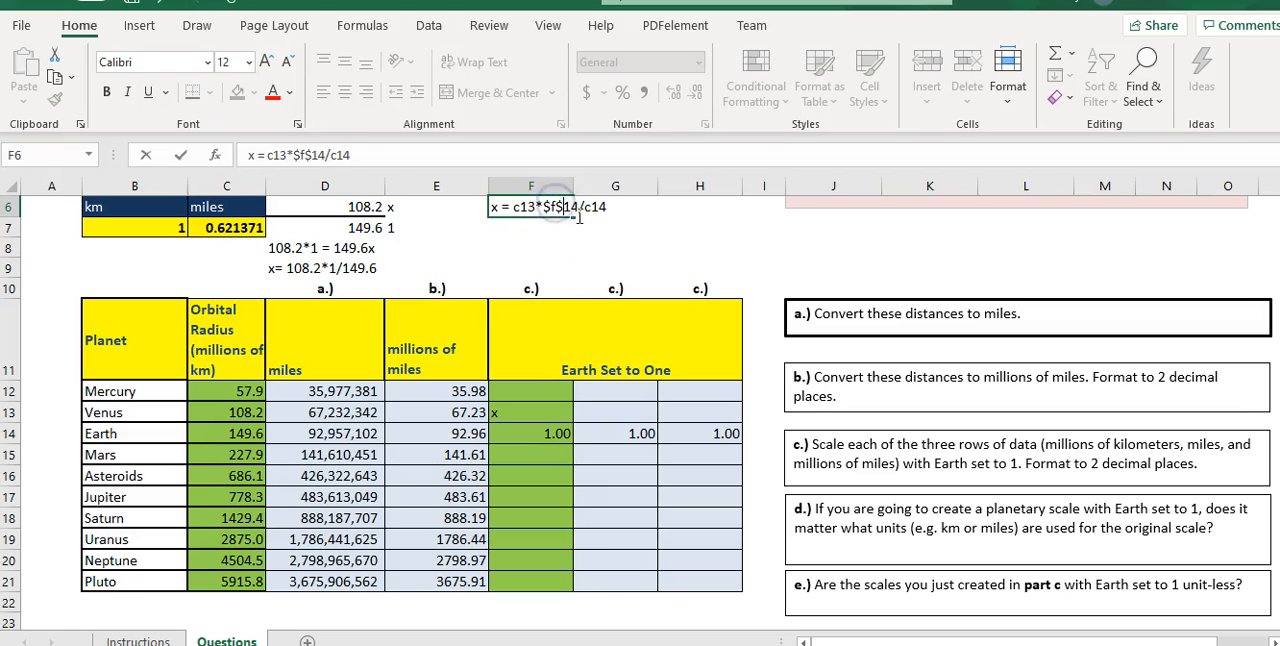
{"action": "type", "text": "$14/"}
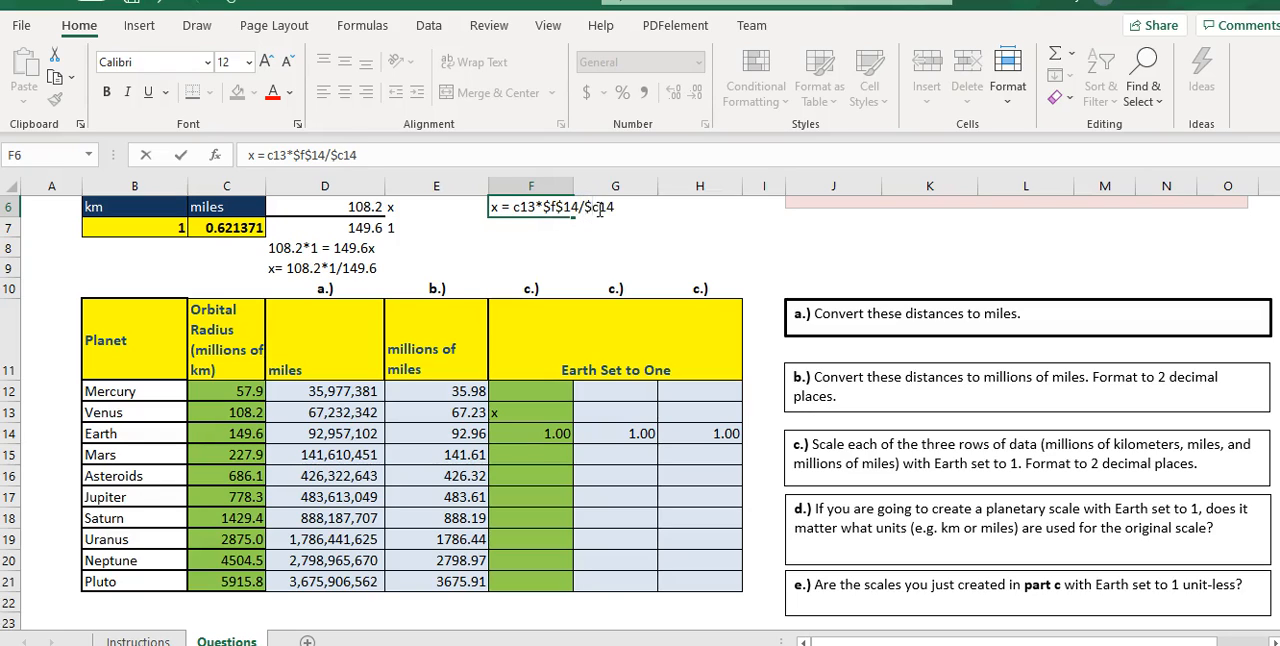
{"action": "type", "text": "$"}
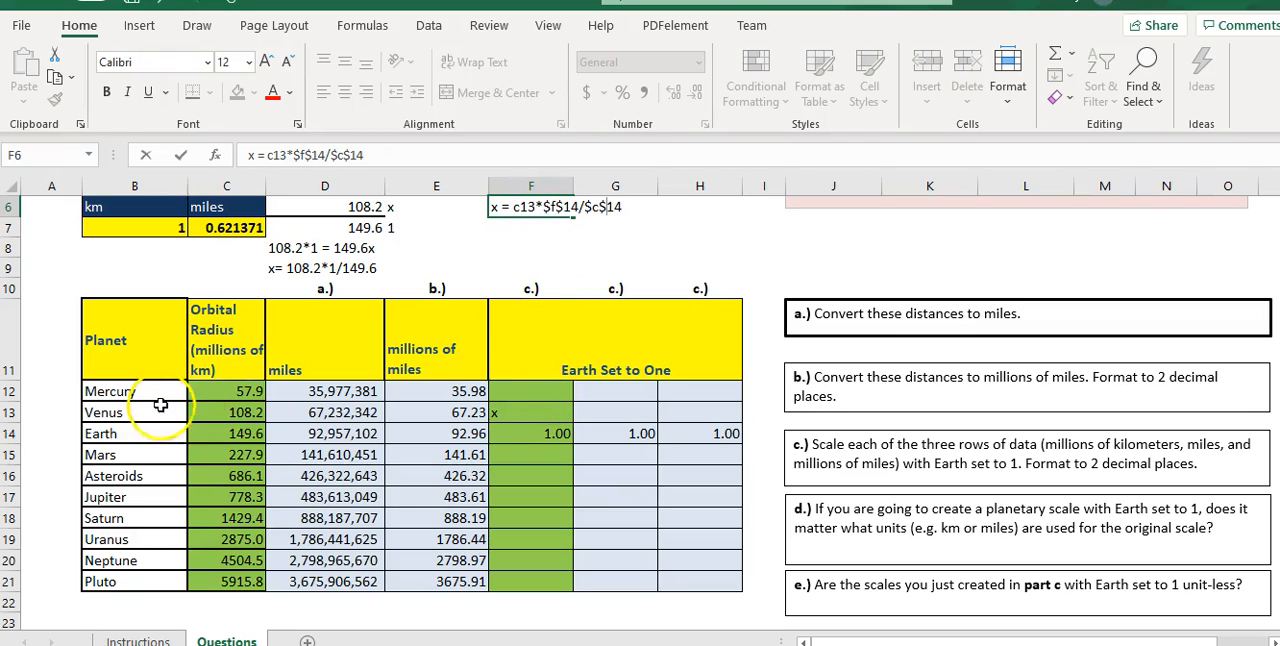
- Enter =C12*$F$14/$C$14 in Mercury's F12, fill it down to F21, and check the Instructions sheet's requirements for this ratio
{"action": "left_click", "coordinate": [508, 394]}
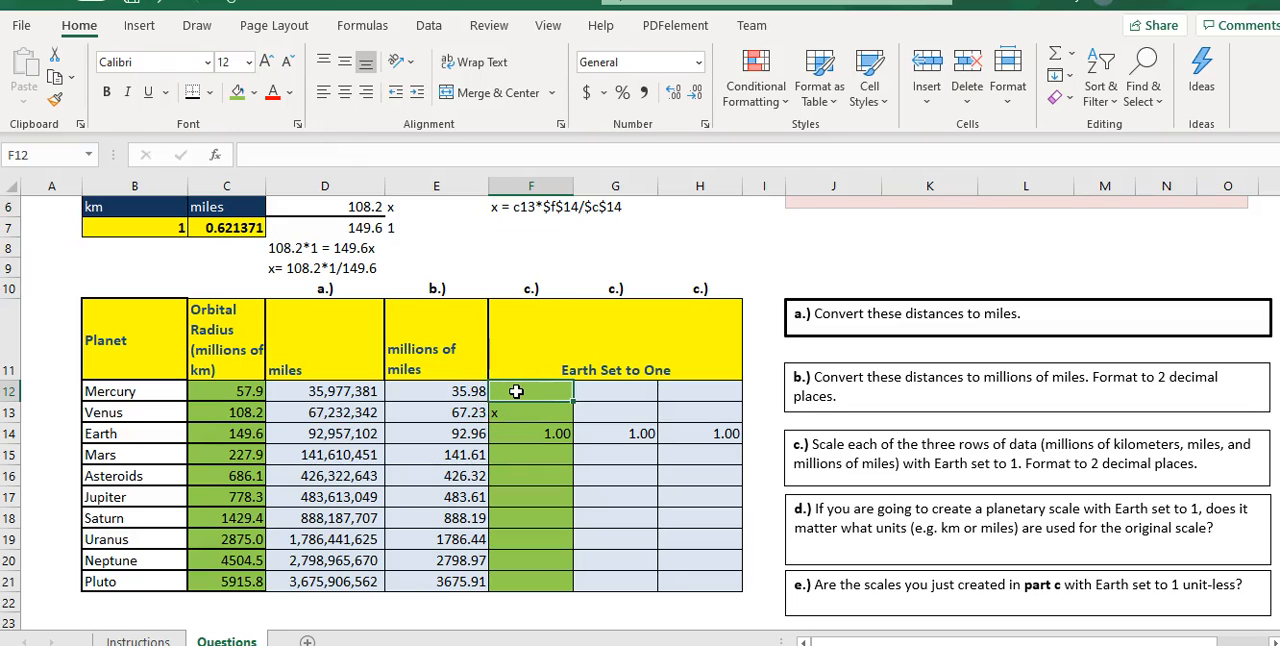
{"action": "left_click", "coordinate": [139, 645]}
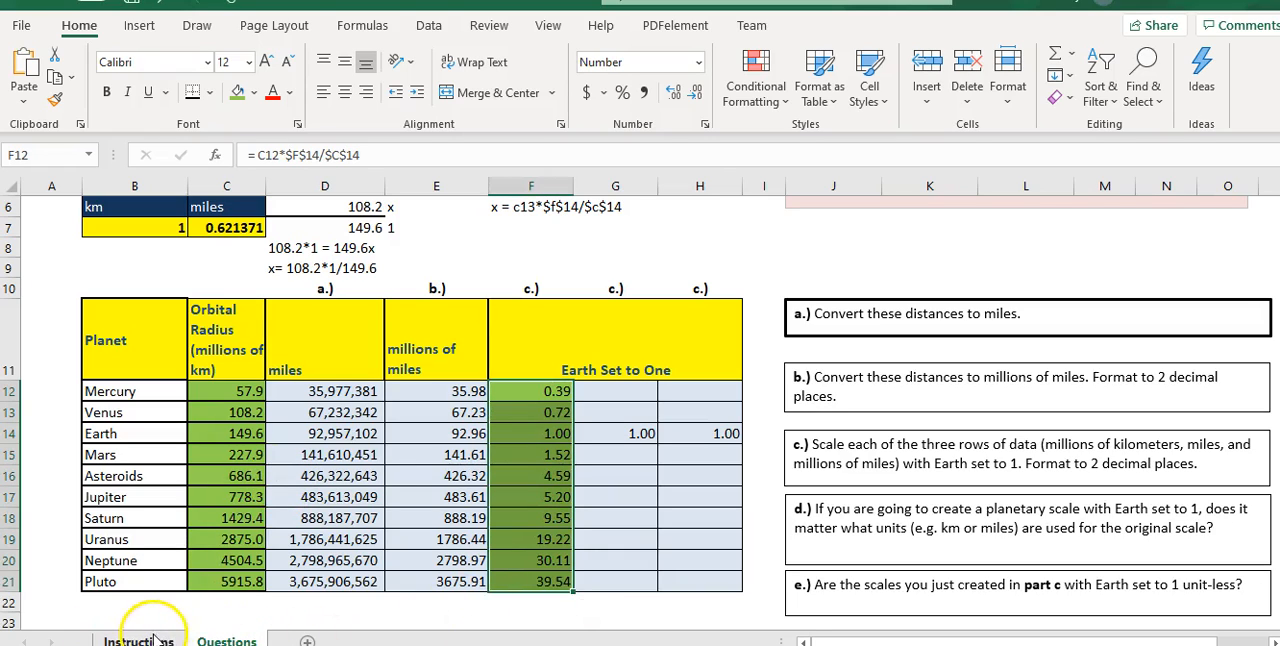
{"action": "left_click", "coordinate": [150, 640]}
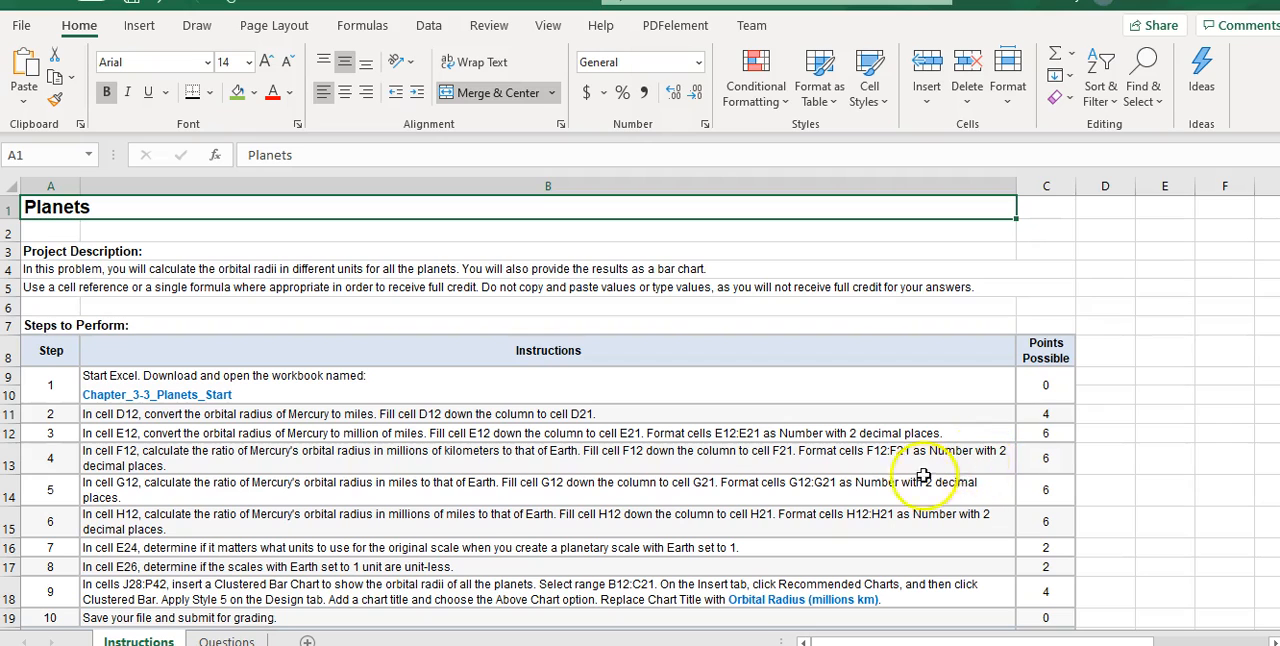
{"action": "left_click", "coordinate": [227, 640]}
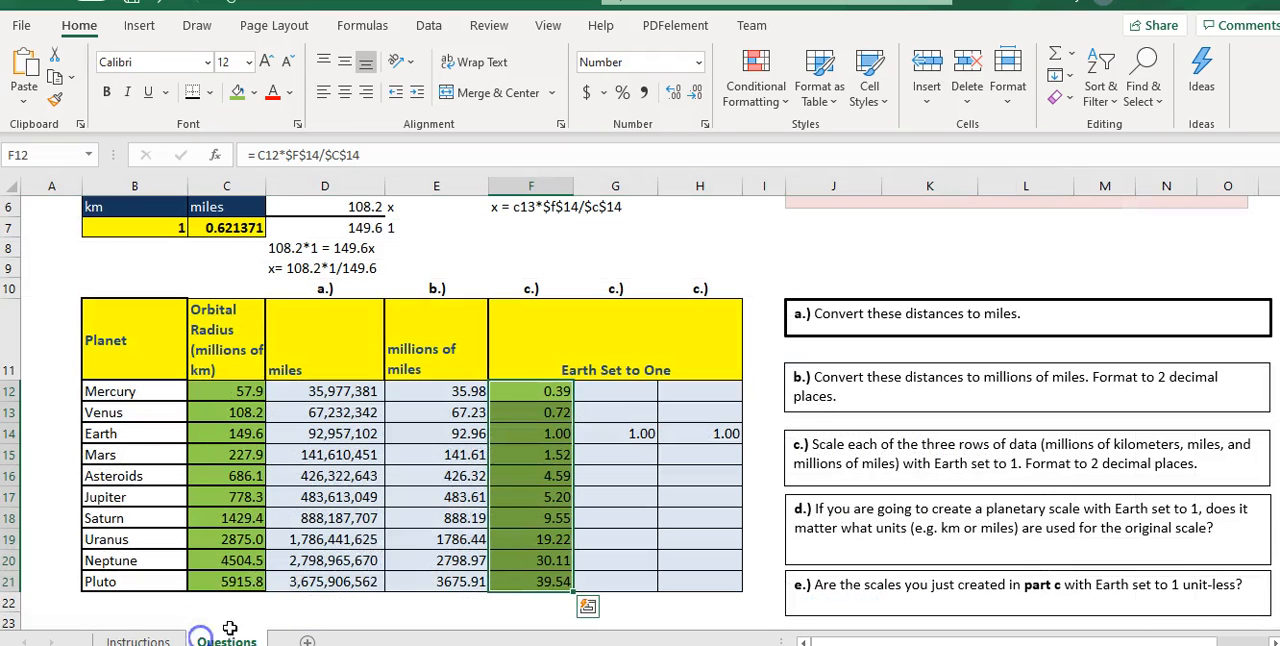
{"action": "left_click", "coordinate": [537, 391]}
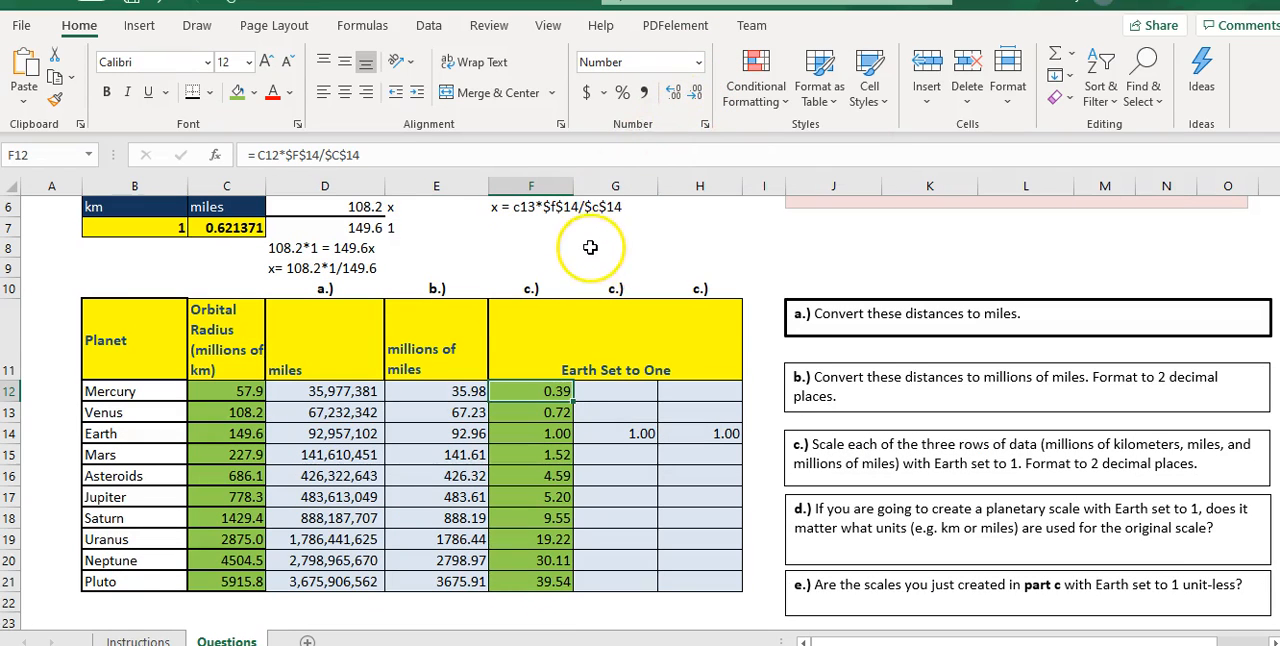
- Add a simplified version of the cell-reference note in F7, "x = c13/$c$14", omitting the multiplication by Earth's scaled value
{"action": "scroll", "coordinate": [584, 265], "scroll_direction": "up", "scroll_amount": 1}
{"action": "left_click", "coordinate": [553, 289]}
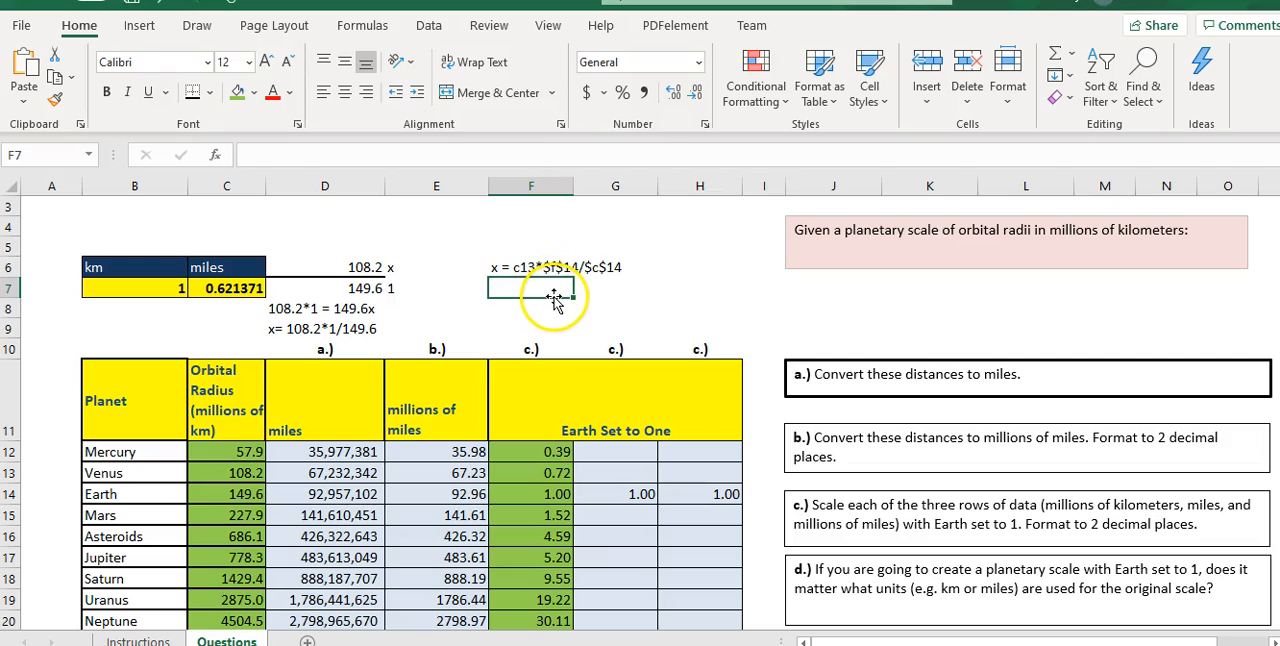
{"action": "left_click", "coordinate": [513, 290]}
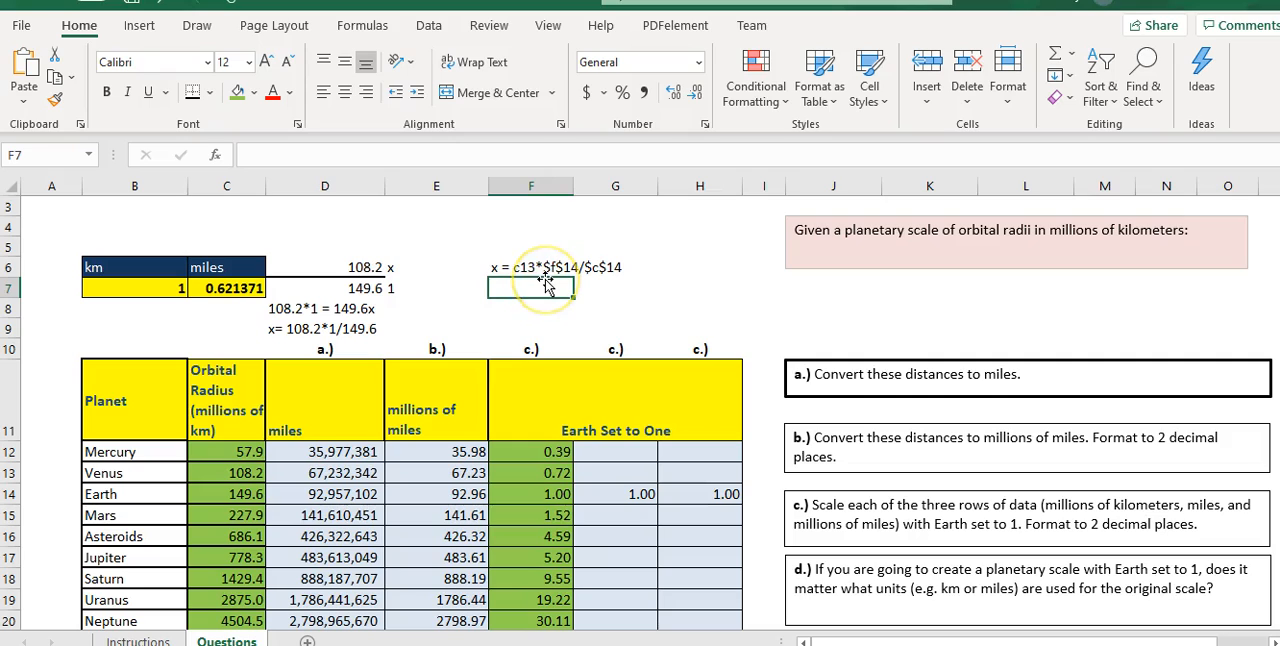
{"action": "type", "text": "x = c13*$f$14/$c$14"}
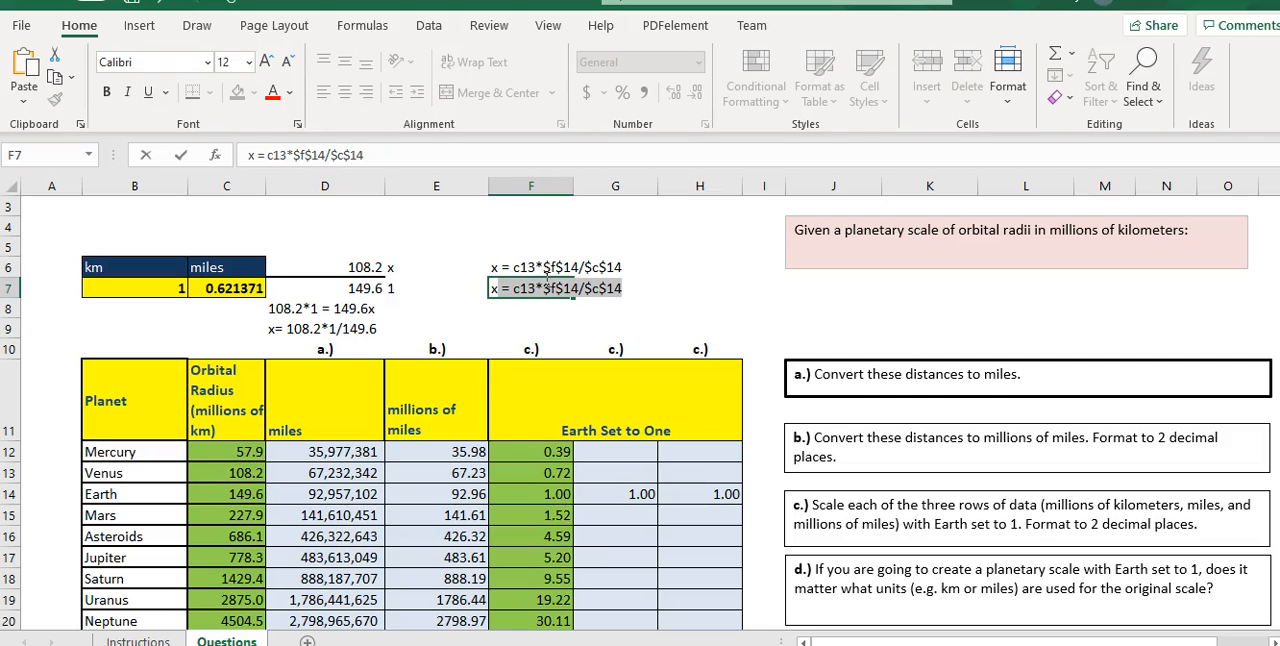
{"action": "left_click", "coordinate": [537, 289]}
{"action": "key", "text": "BackSpace"}
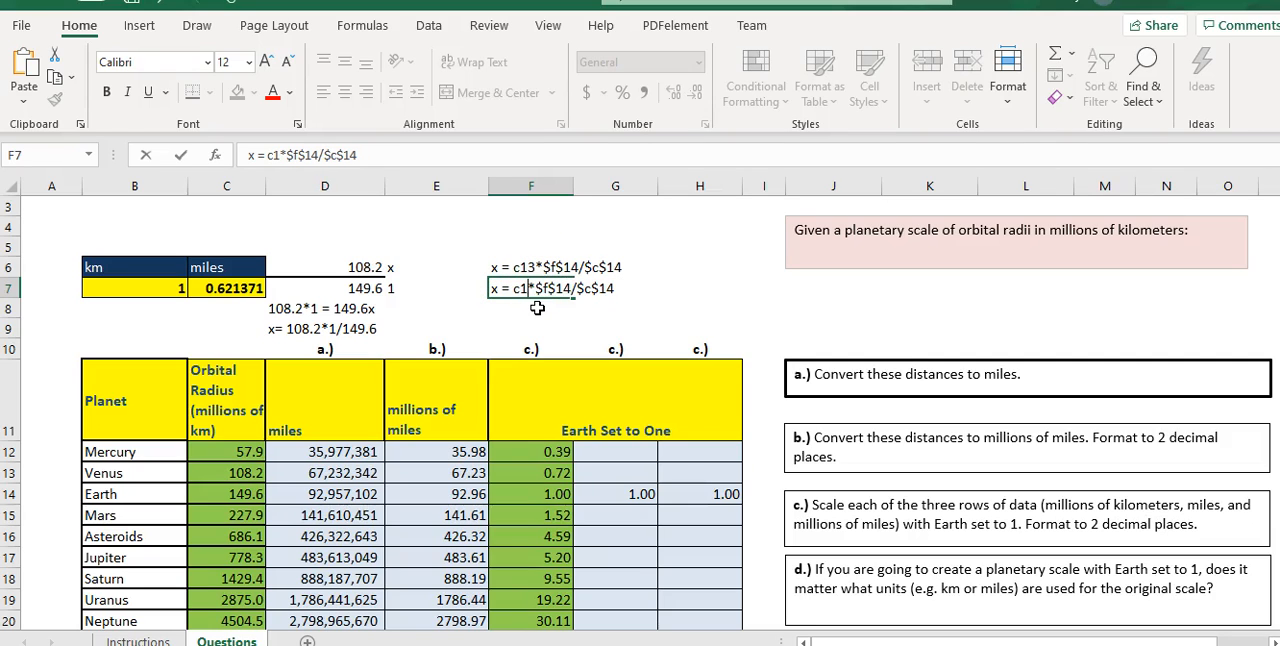
{"action": "type", "text": "3"}
{"action": "key", "text": "Delete"}
{"action": "key", "text": "Delete"}
{"action": "key", "text": "Delete"}
{"action": "key", "text": "Delete"}
{"action": "key", "text": "Delete"}
{"action": "key", "text": "Delete"}
{"action": "key", "text": "Delete"}
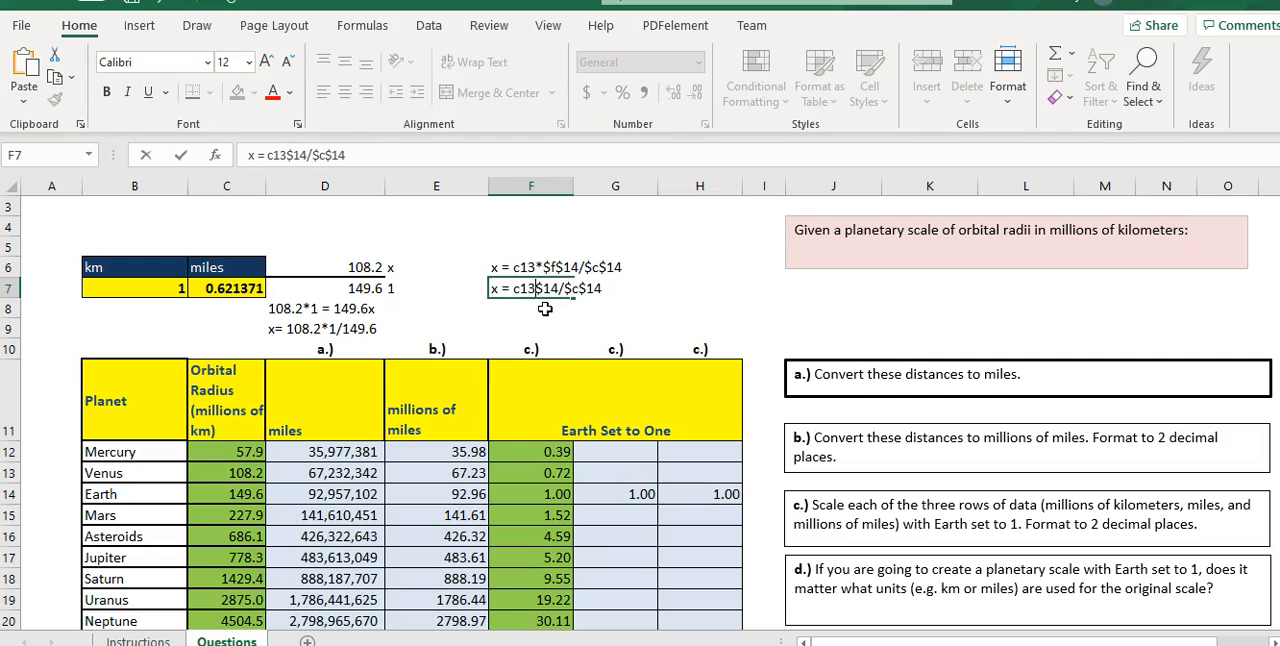
{"action": "type", "text": "/"}
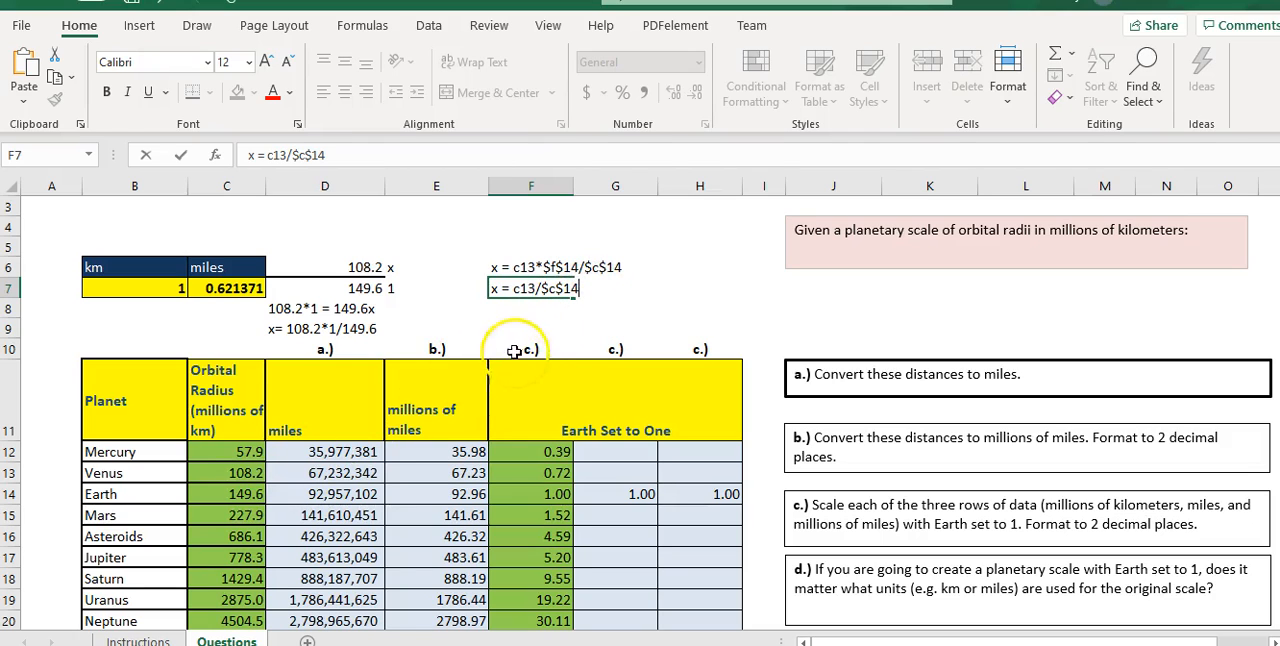
- Simplify Mercury's ratio formula in F12 to =C12/$C$14 and fill it down the column to F21
{"action": "left_click", "coordinate": [534, 450]}
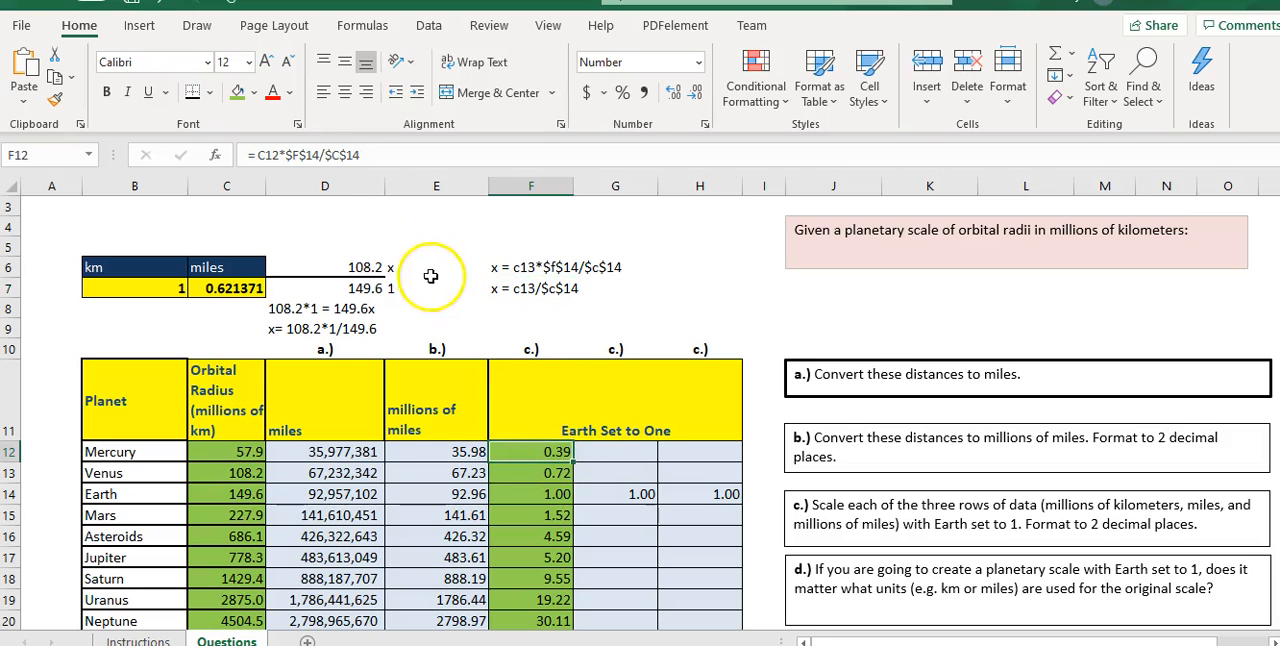
{"action": "left_click", "coordinate": [314, 156]}
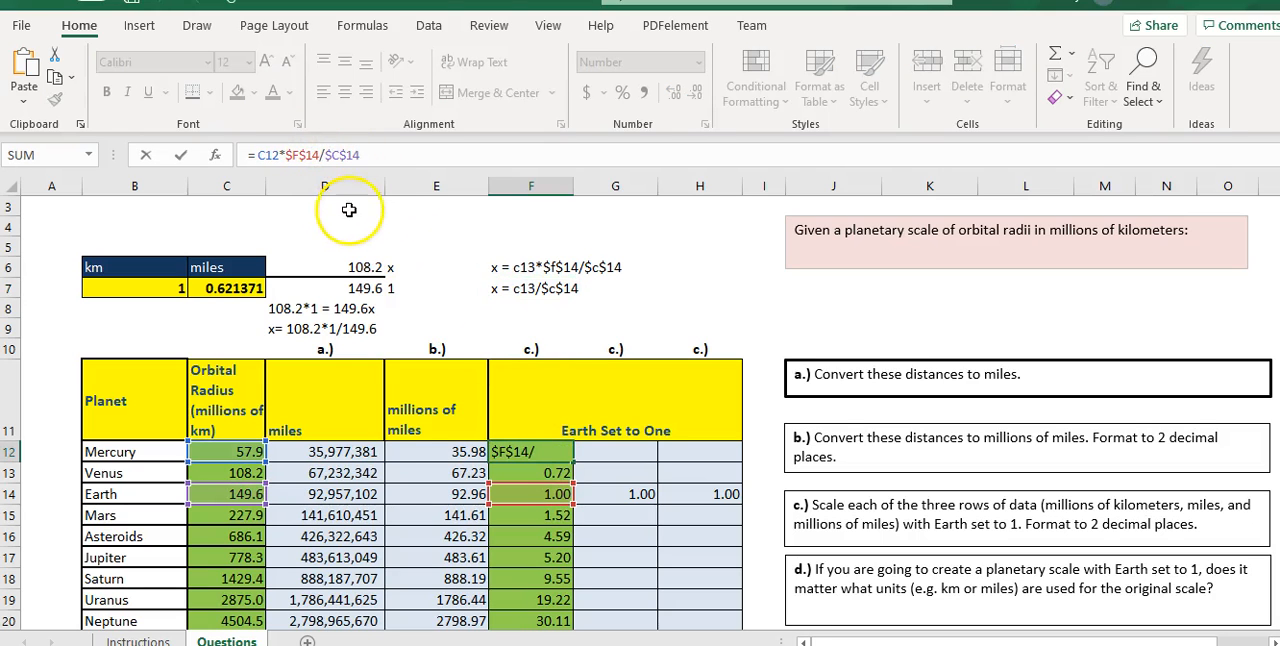
{"action": "key", "text": "BackSpace"}
{"action": "key", "text": "BackSpace"}
{"action": "key", "text": "BackSpace"}
{"action": "key", "text": "BackSpace"}
{"action": "key", "text": "BackSpace"}
{"action": "key", "text": "BackSpace"}
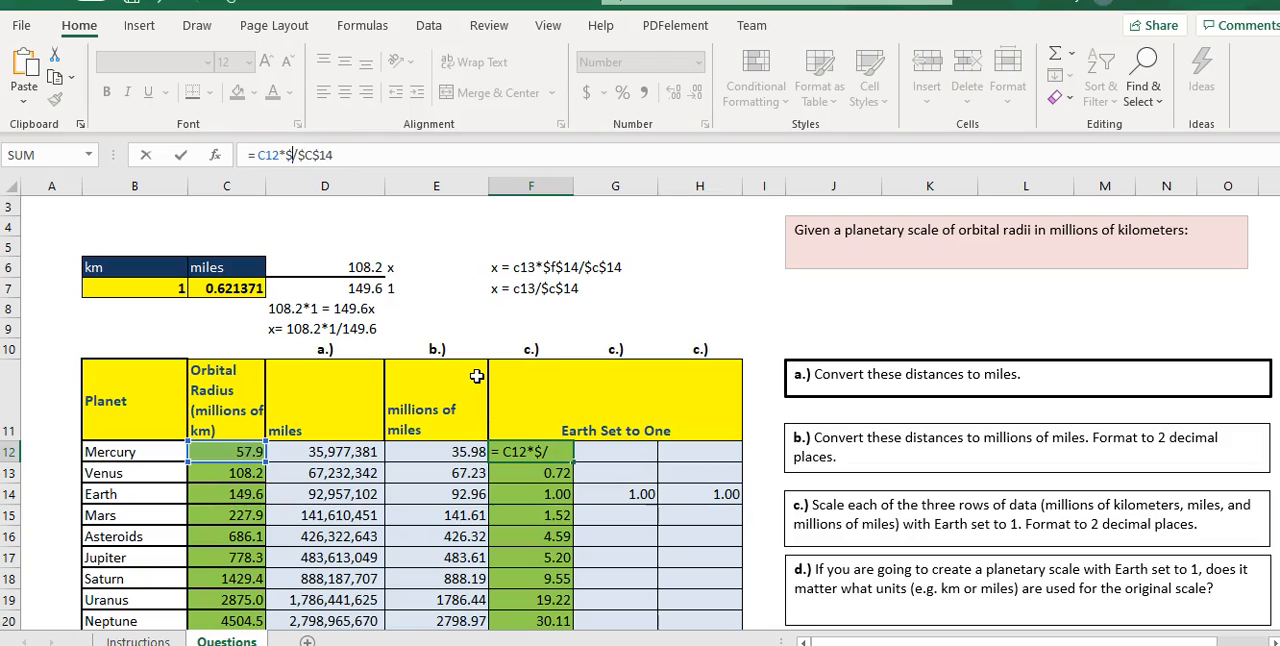
{"action": "key", "text": "Return"}
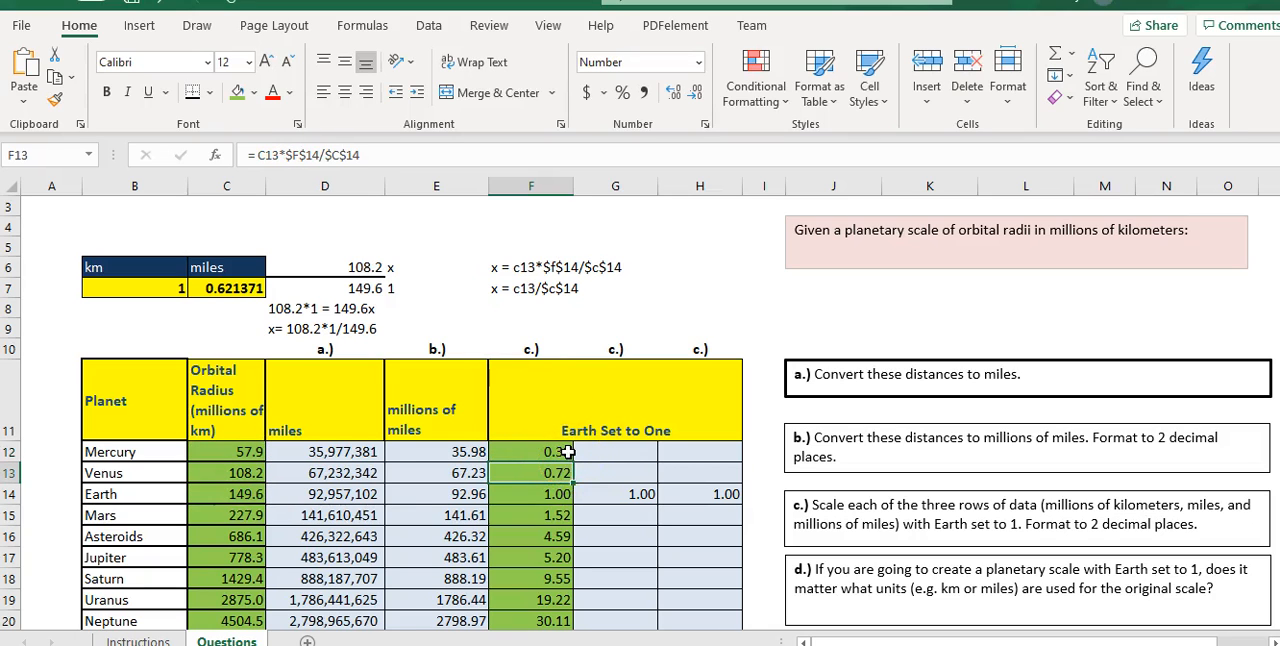
{"action": "left_click", "coordinate": [564, 455]}
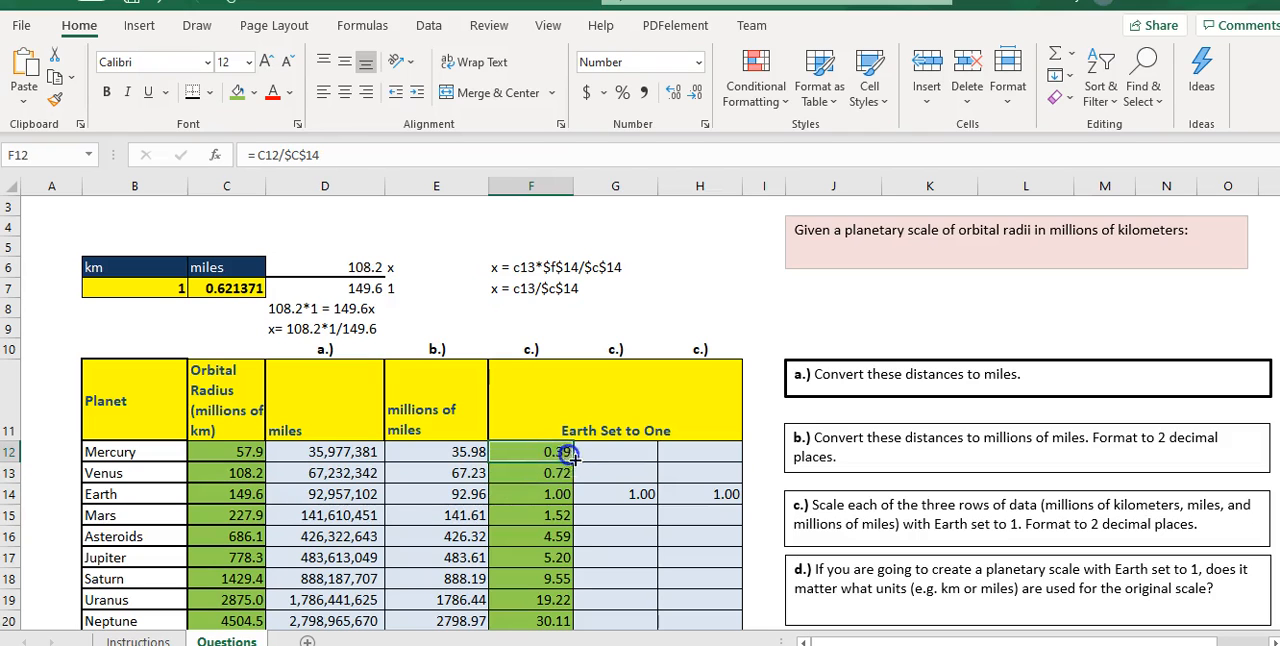
{"action": "left_click_drag", "start_coordinate": [578, 466], "coordinate": [565, 625]}
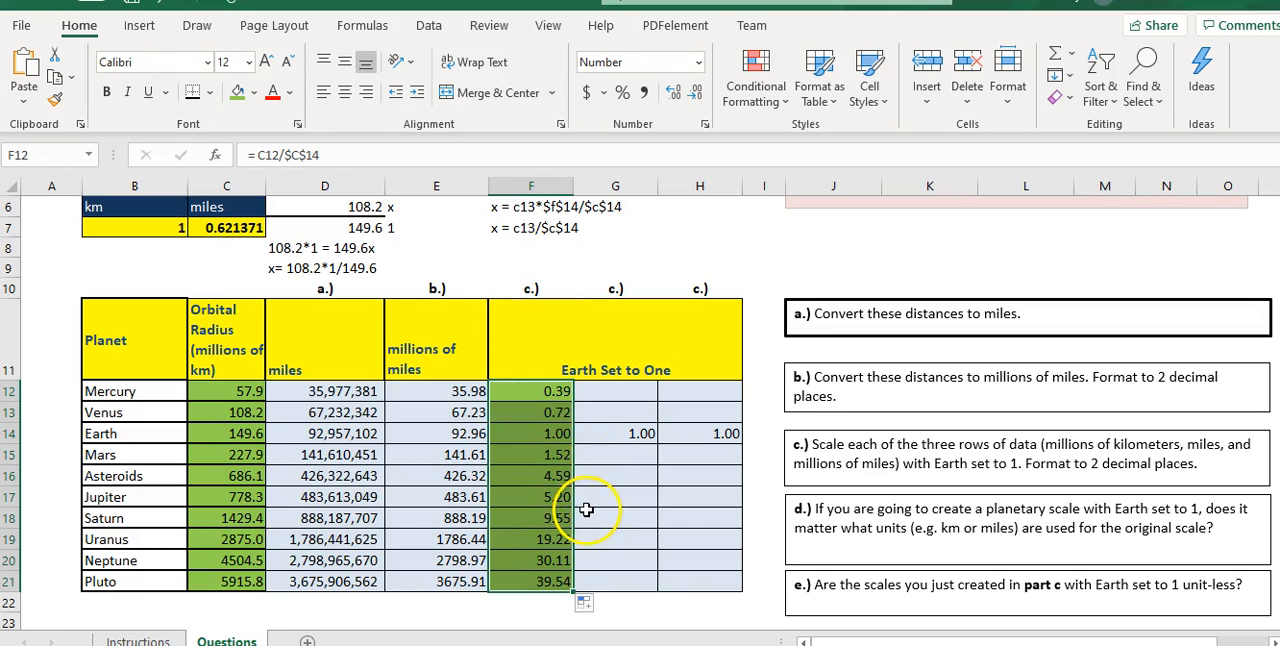
- Delete the cell-reference notes in F6 and F7 and the Venus working in D8 and D9
{"action": "scroll", "coordinate": [580, 474], "scroll_direction": "up", "scroll_amount": 1}
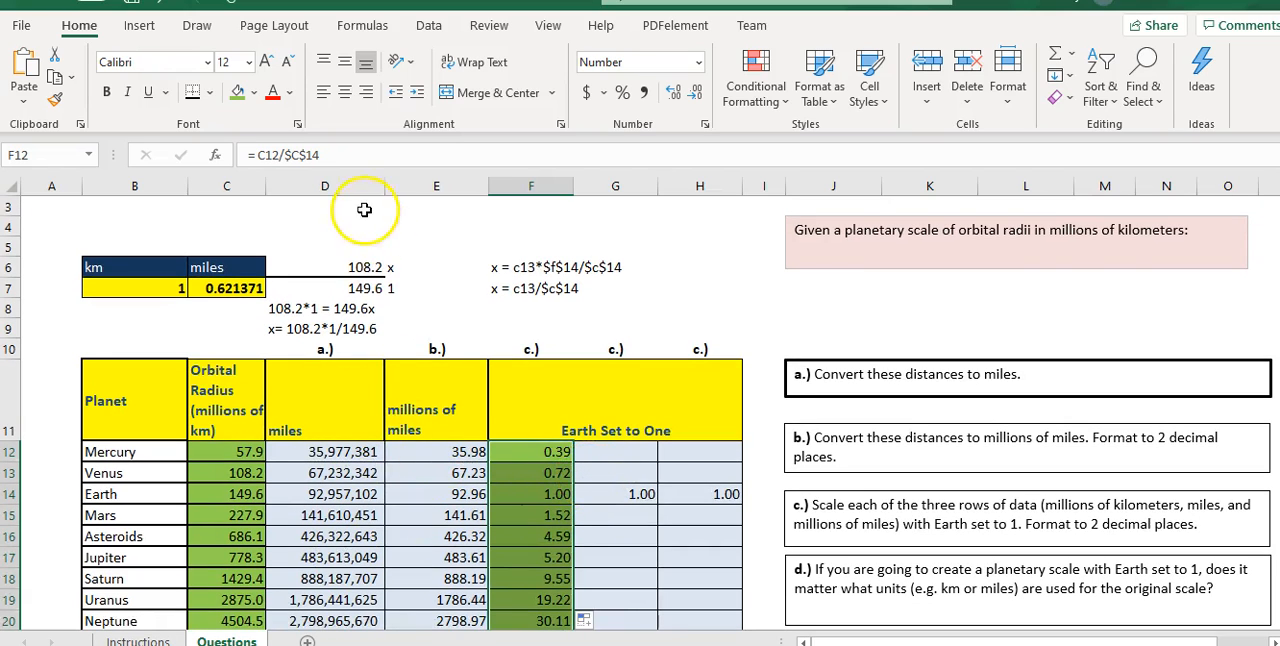
{"action": "left_click", "coordinate": [509, 271]}
{"action": "key", "text": "Delete"}
{"action": "left_click", "coordinate": [503, 287]}
{"action": "key", "text": "Delete"}
{"action": "left_click", "coordinate": [272, 311]}
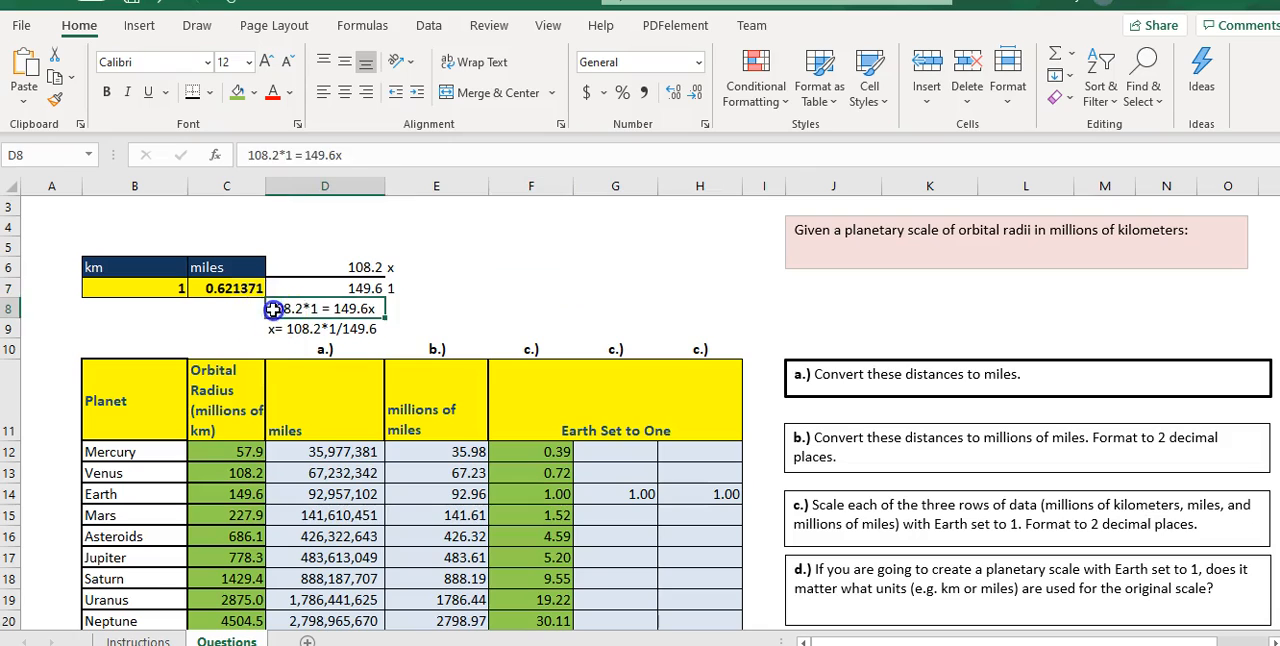
{"action": "key", "text": "Delete"}
{"action": "left_click", "coordinate": [276, 329]}
{"action": "key", "text": "Delete"}
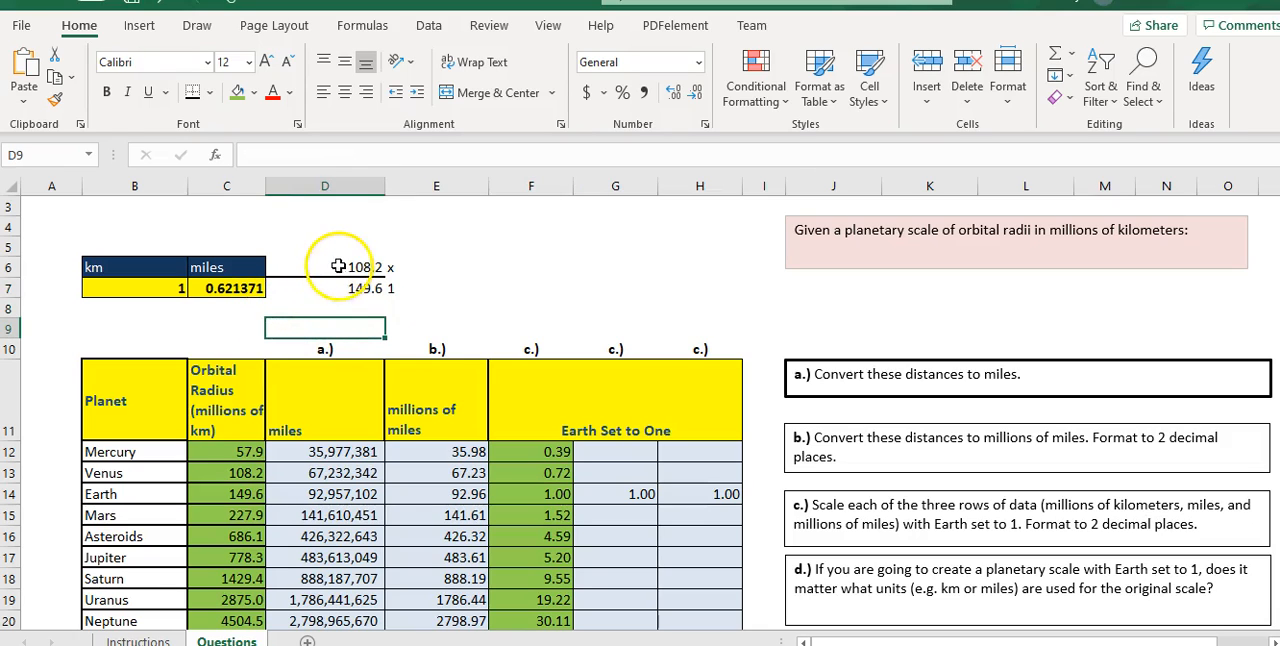
- Set up the proportion in miles with Mercury's radius 35977381 in D6 and Earth's radius 92957102 in D7
{"action": "left_click", "coordinate": [334, 267]}
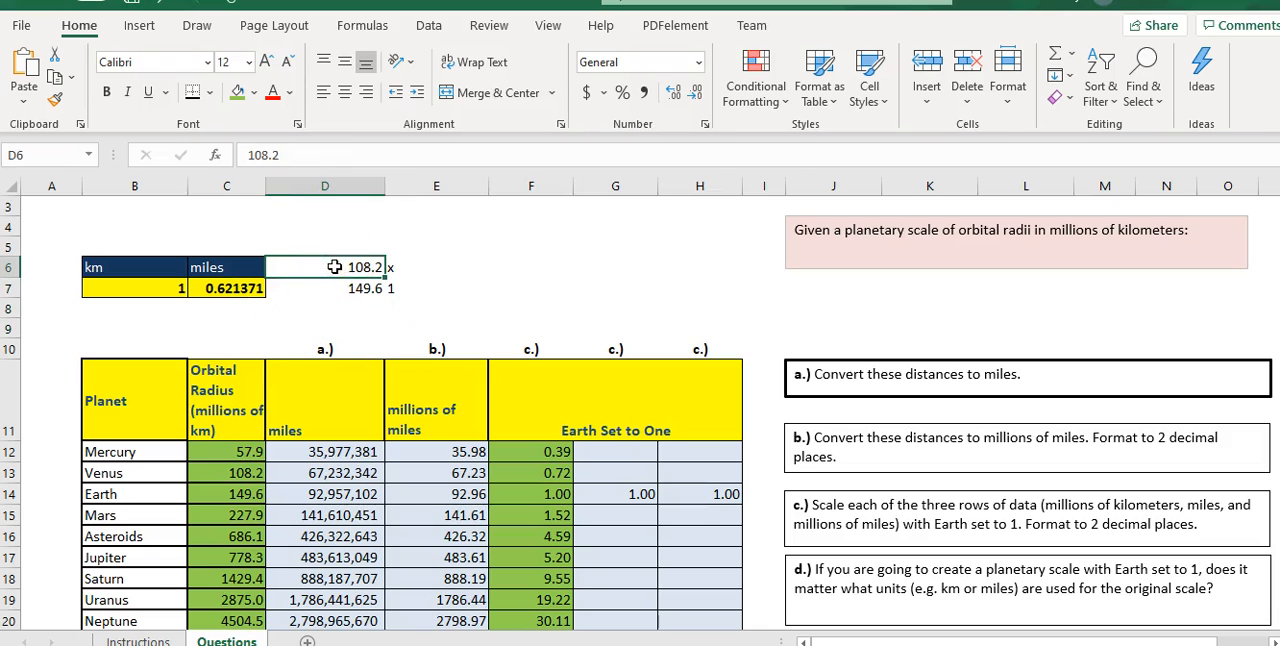
{"action": "type", "text": "3597"}
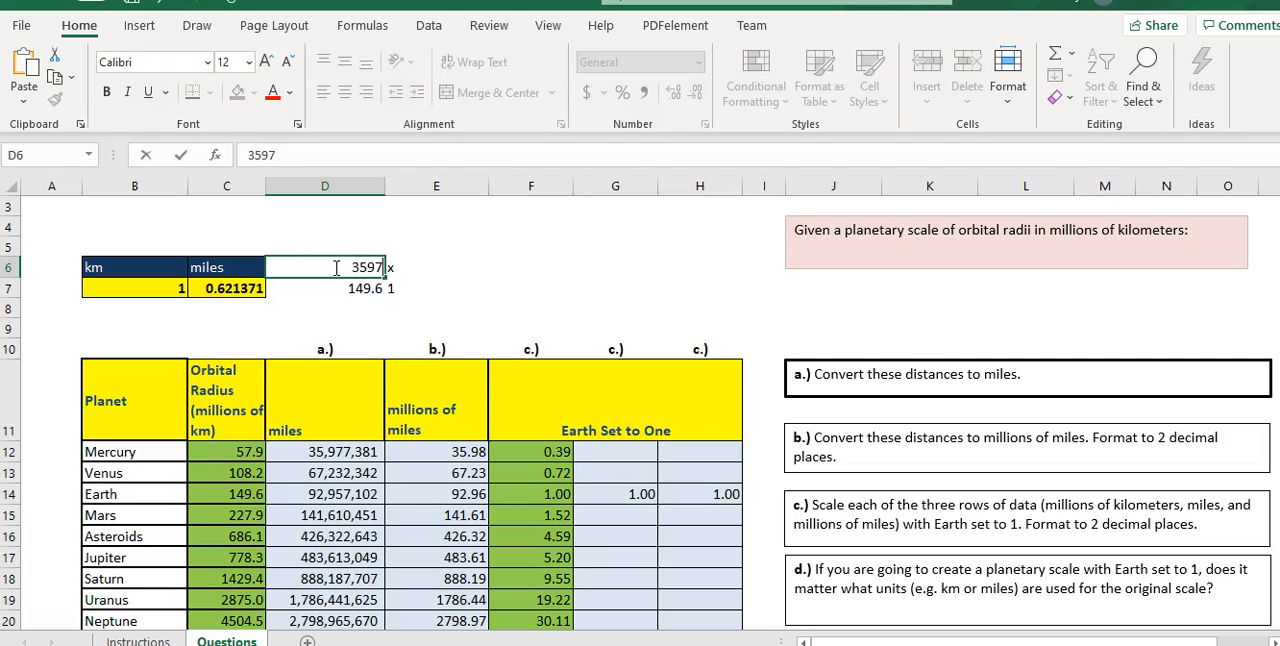
{"action": "type", "text": "7381"}
{"action": "key", "text": "Return"}
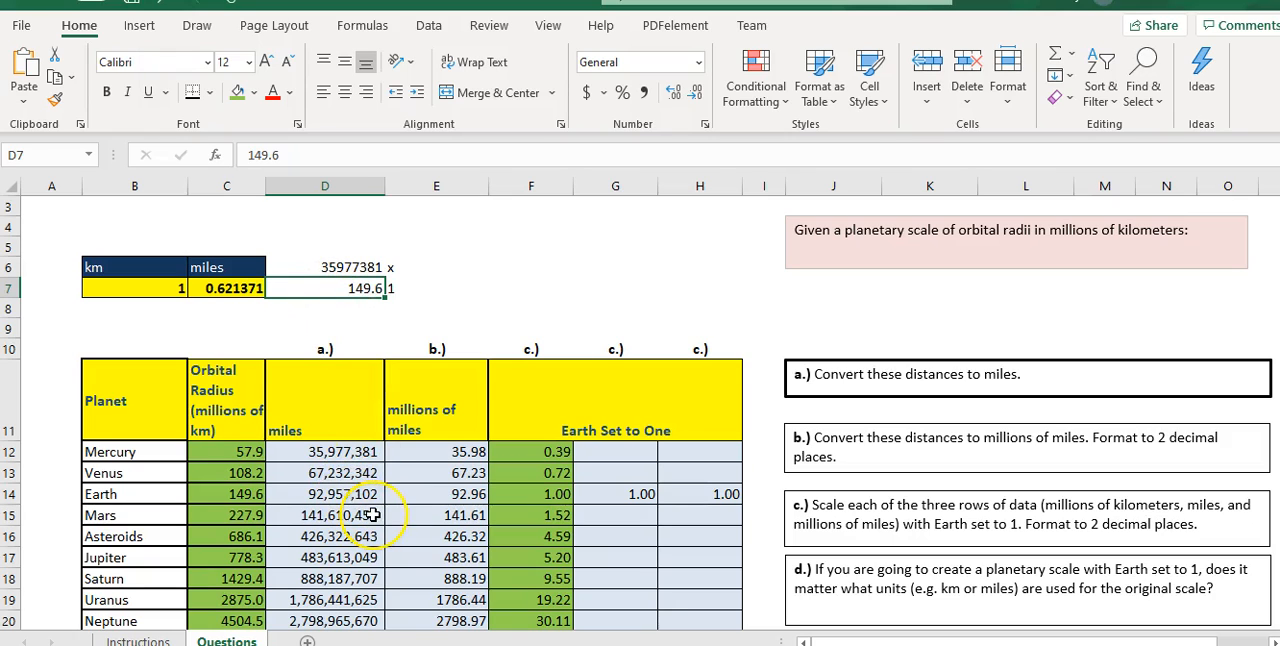
{"action": "type", "text": "9"}
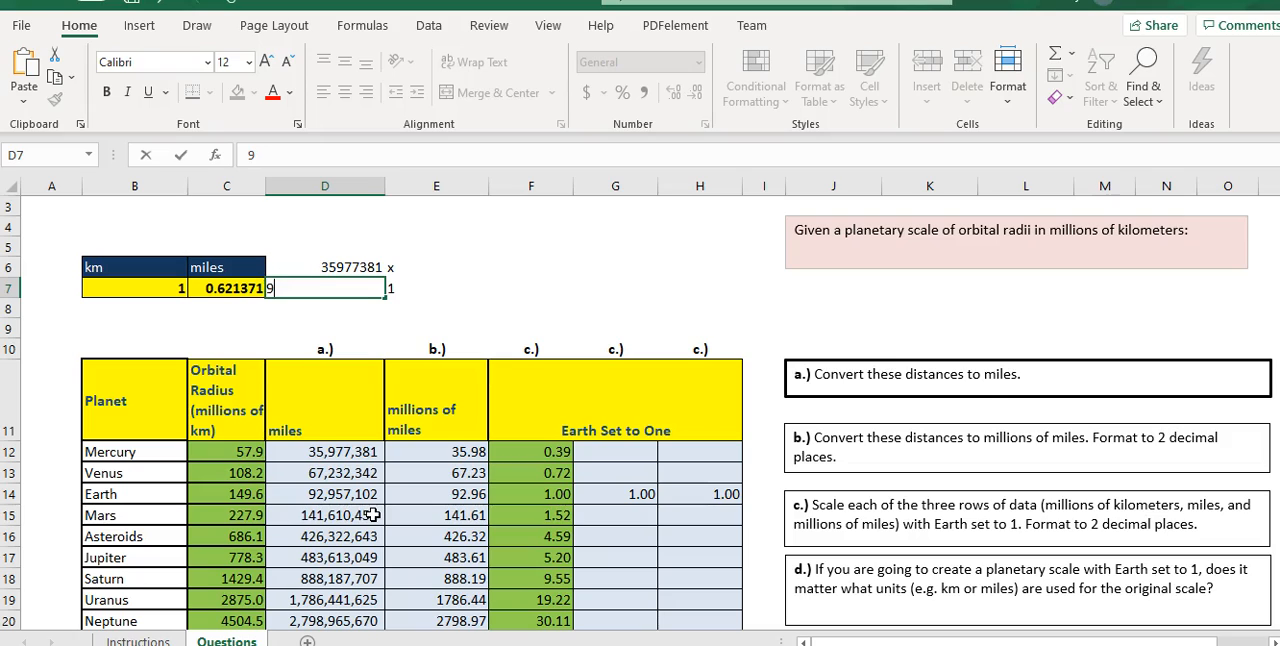
{"action": "type", "text": "2957102"}
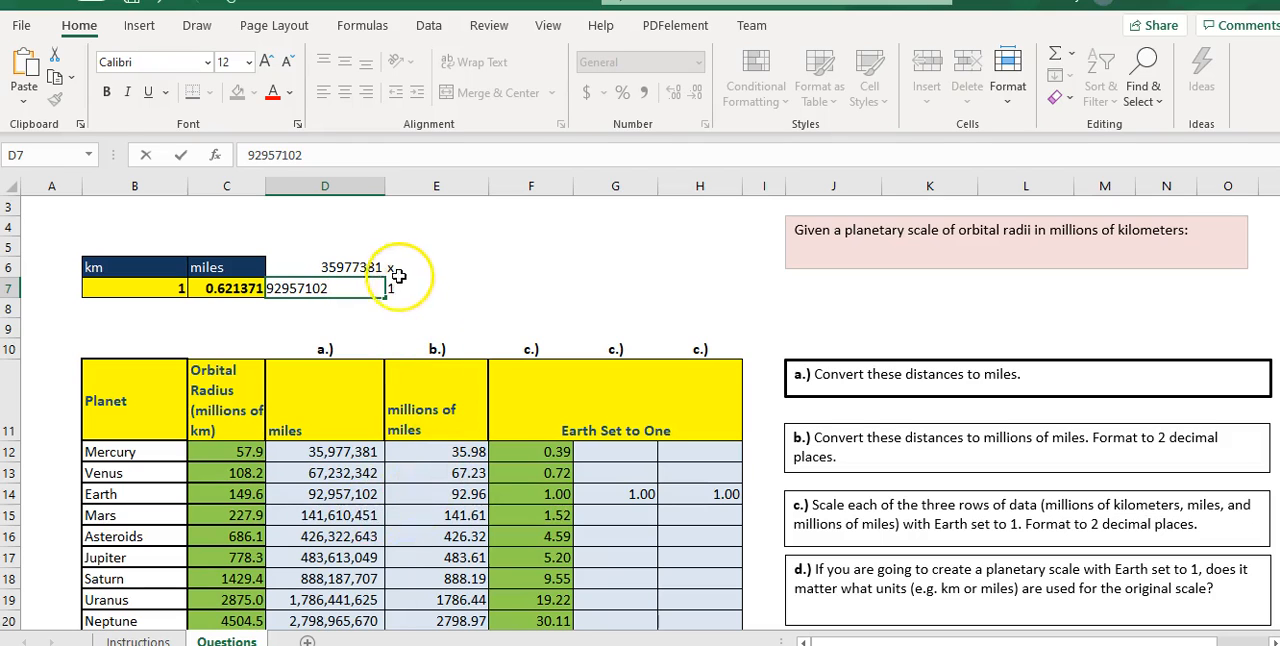
{"action": "left_click", "coordinate": [397, 270]}
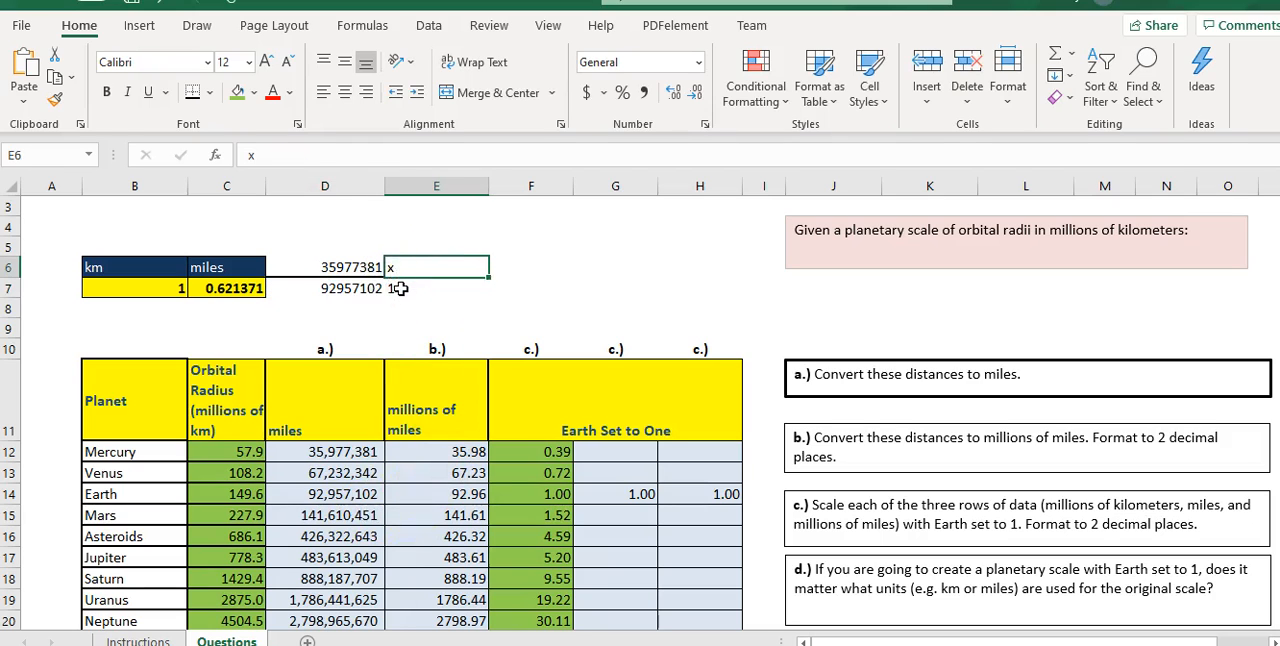
{"action": "left_click", "coordinate": [400, 288]}
{"action": "left_click", "coordinate": [420, 288]}
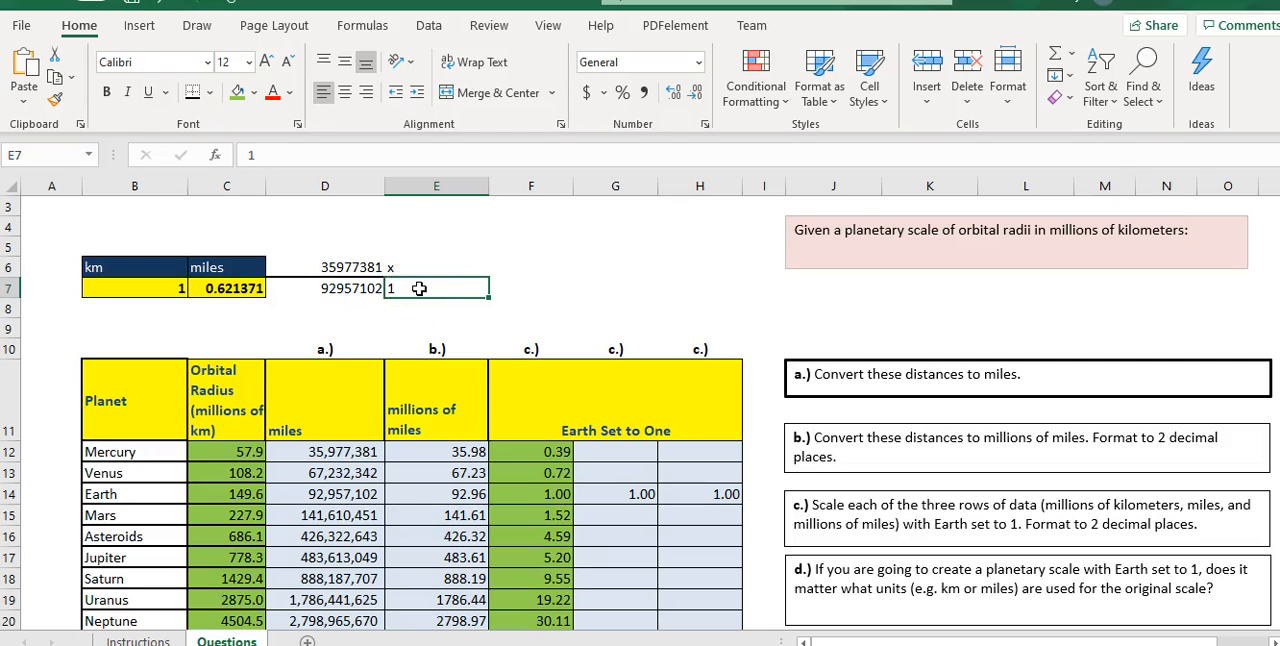
- Write the cross-multiplied Mercury equation in miles, "92957102x=35977381*1", in D8
{"action": "left_click", "coordinate": [360, 310]}
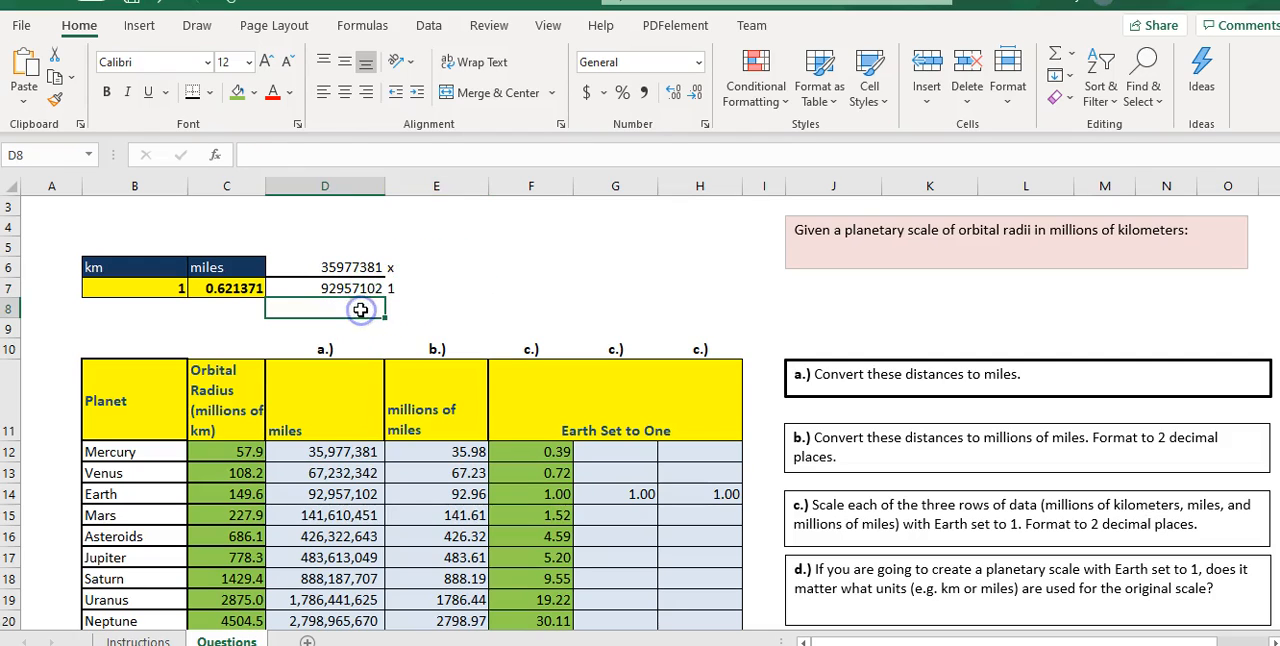
{"action": "type", "text": "92"}
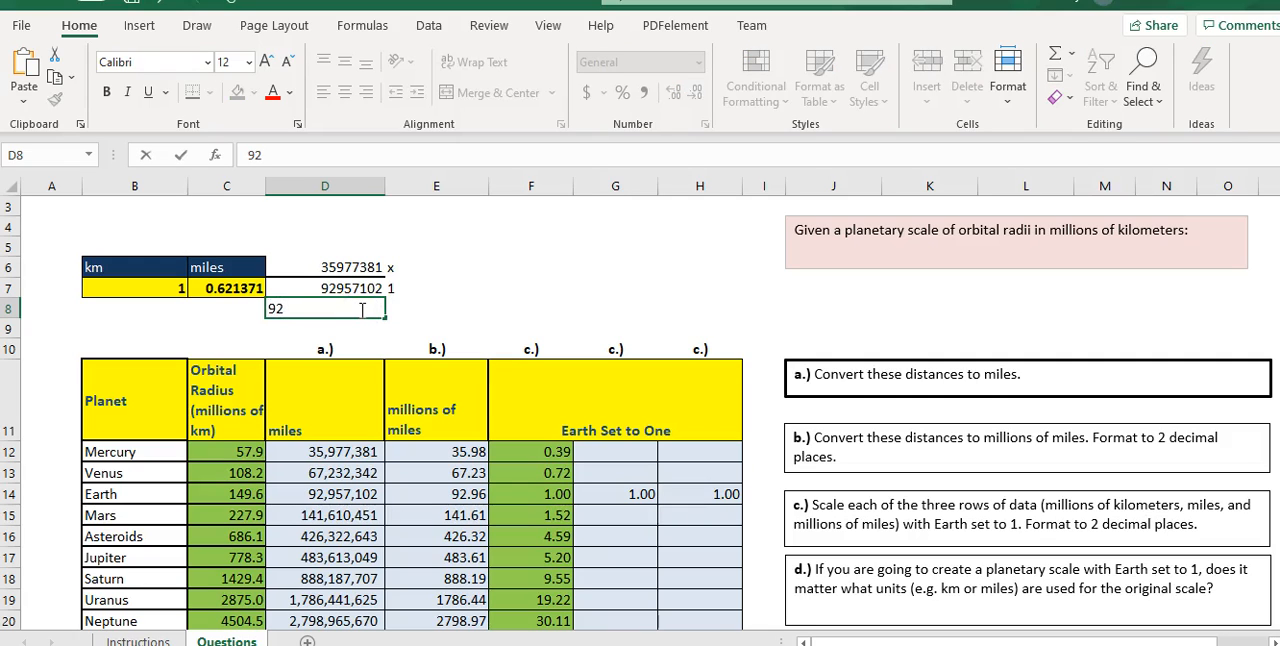
{"action": "type", "text": "957102x="}
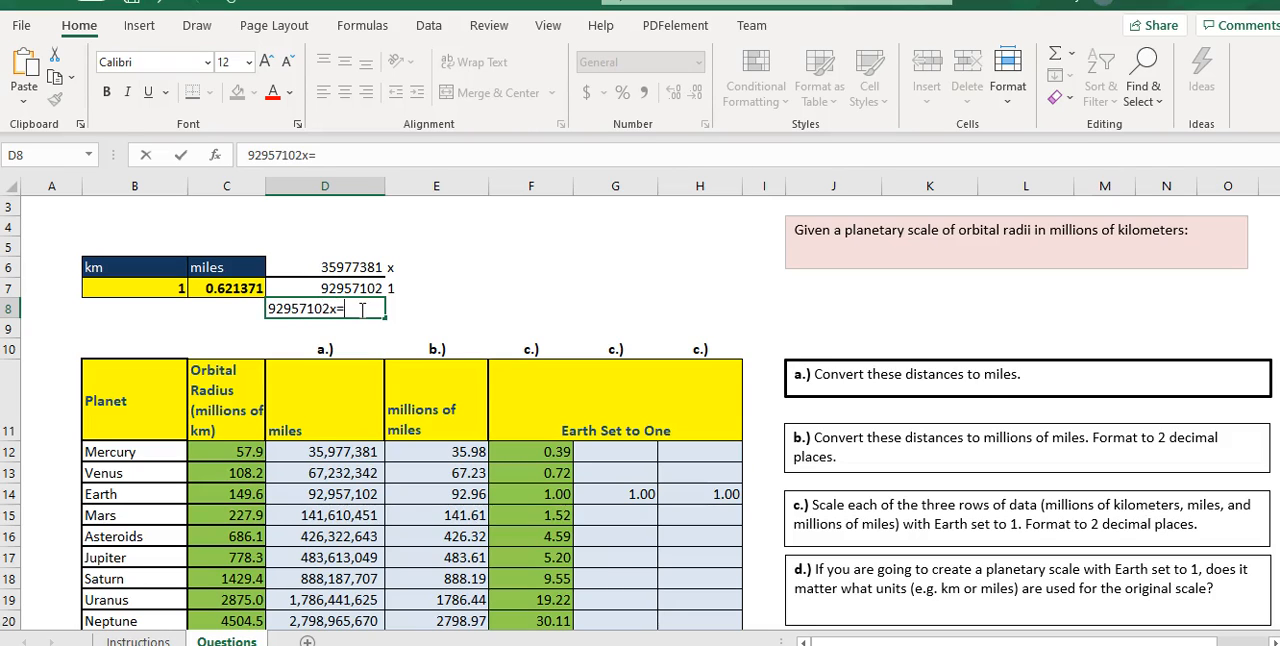
{"action": "type", "text": "35977381"}
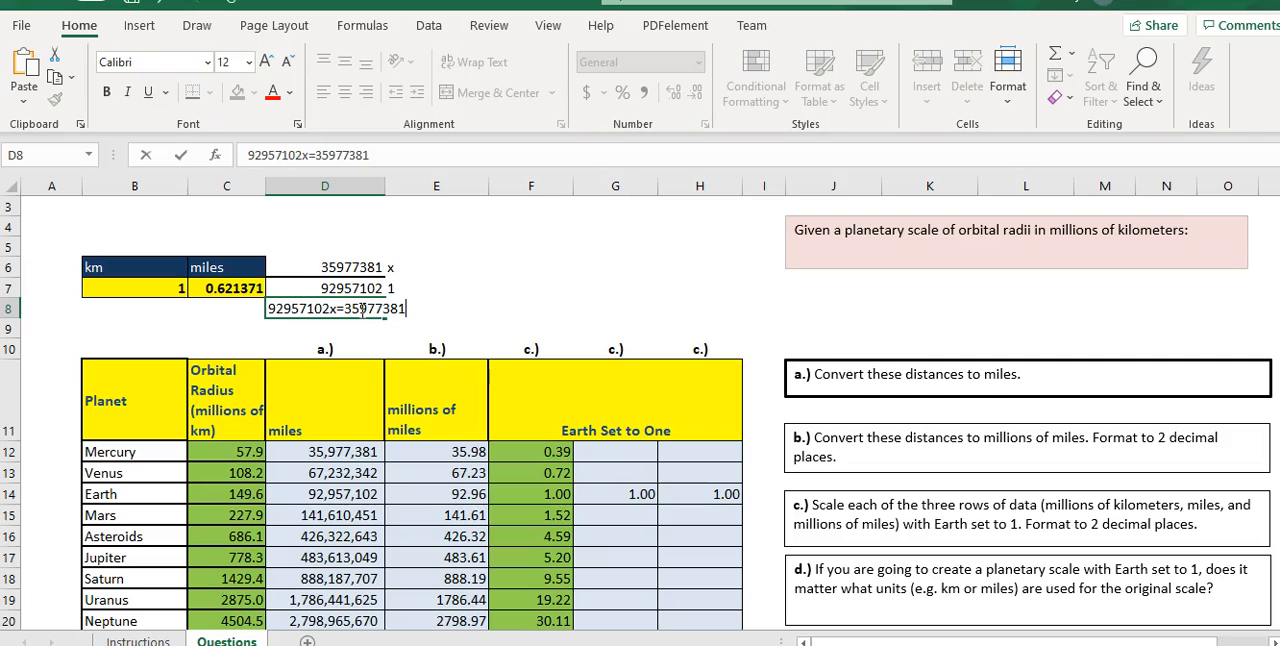
{"action": "type", "text": "*1"}
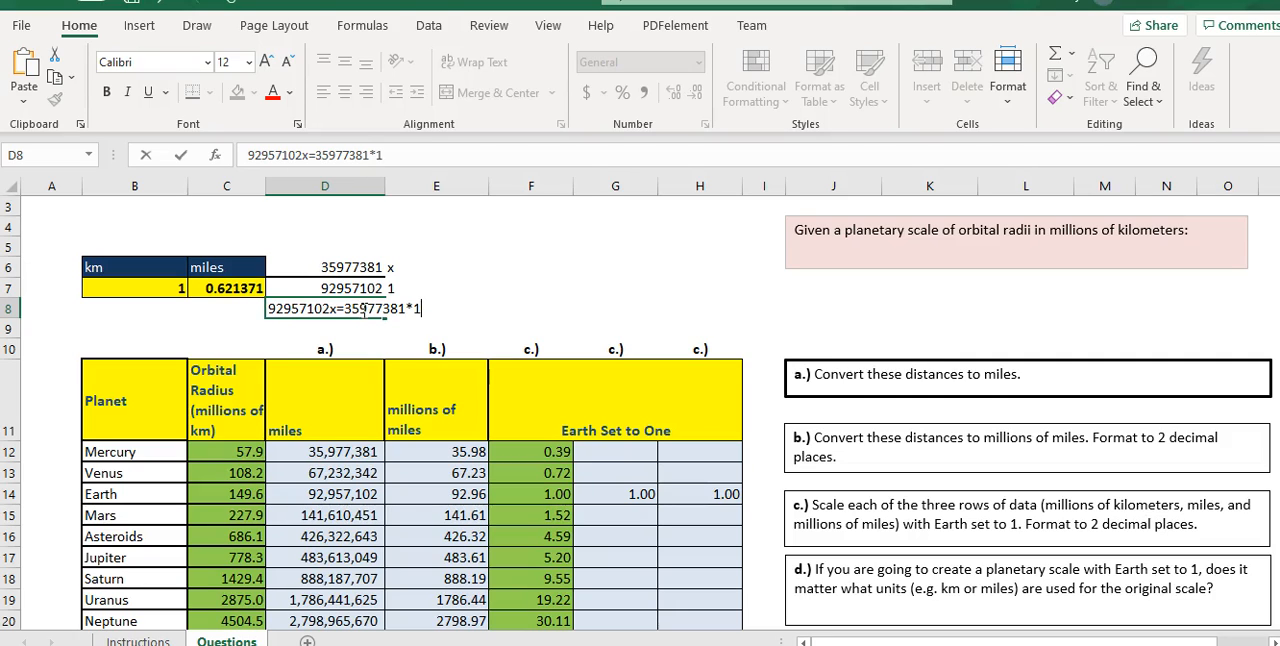
- Write the equation solved for x, "x=35977381/92957102", in D9
{"action": "left_click", "coordinate": [320, 328]}
{"action": "type", "text": "x"}
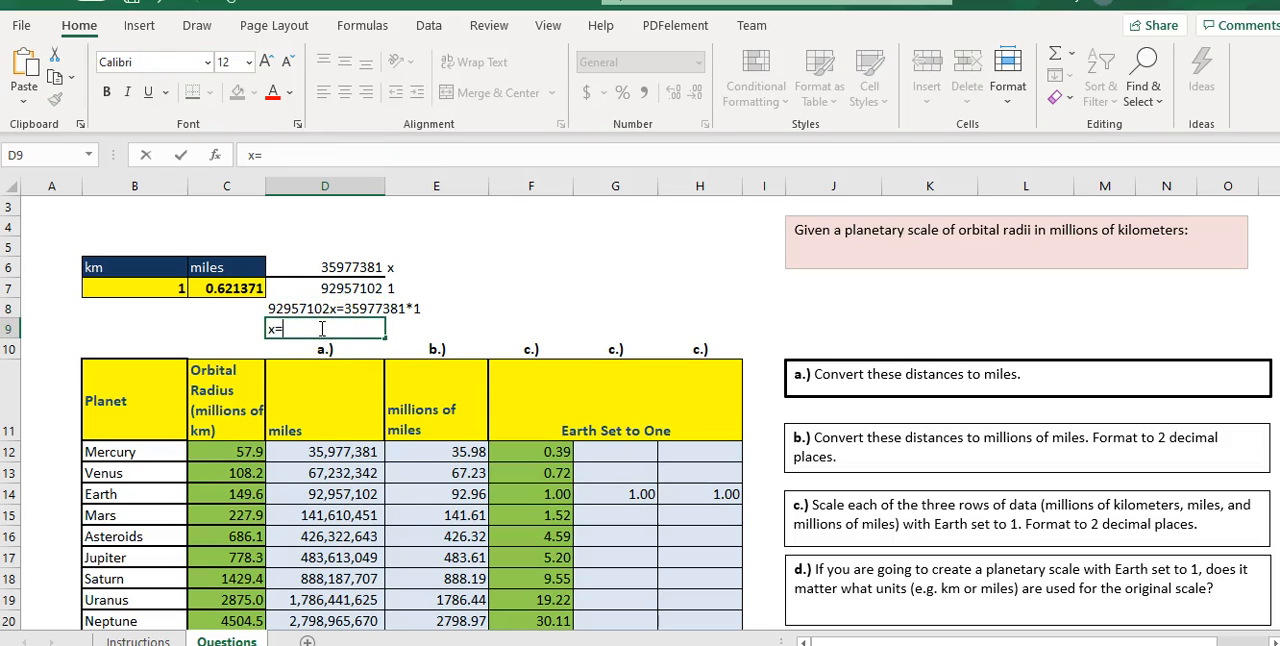
{"action": "type", "text": "=35977381"}
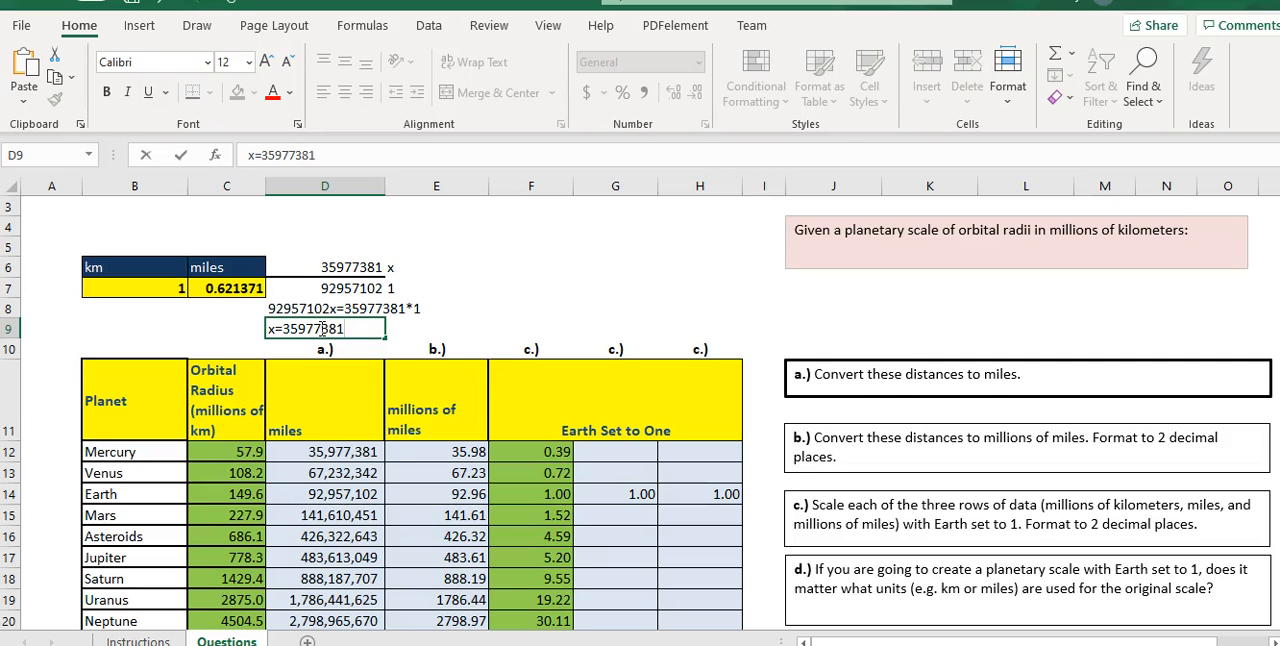
{"action": "type", "text": "/92957102"}
{"action": "key", "text": "Return"}
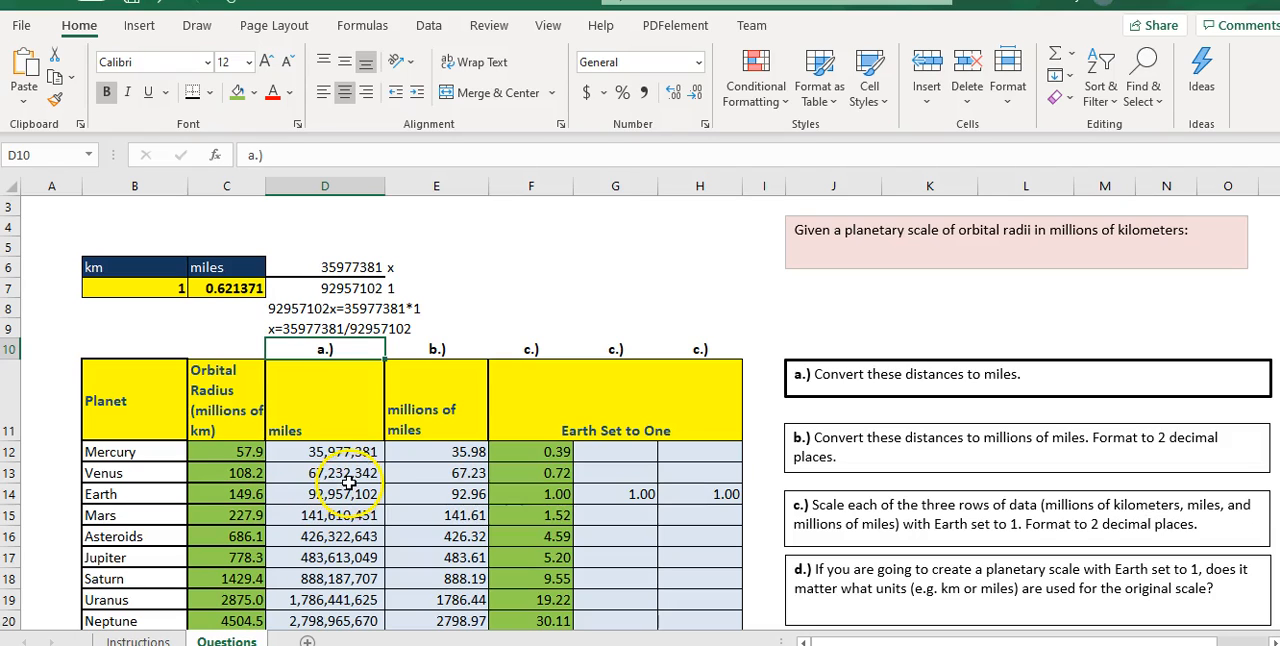
- Set up Mercury's proportion in millions of miles with 35.98 and 92.96 in F6:F7 and x and 1 in G6:G7
{"action": "left_click", "coordinate": [468, 453]}
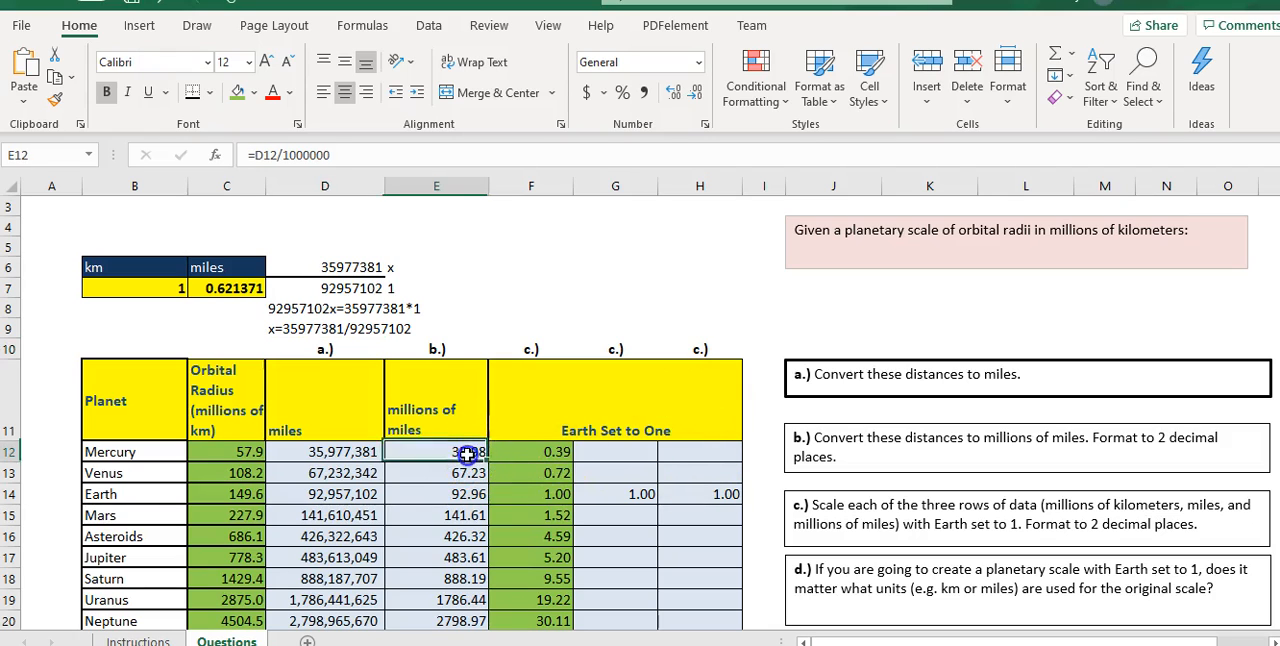
{"action": "left_click", "coordinate": [561, 260]}
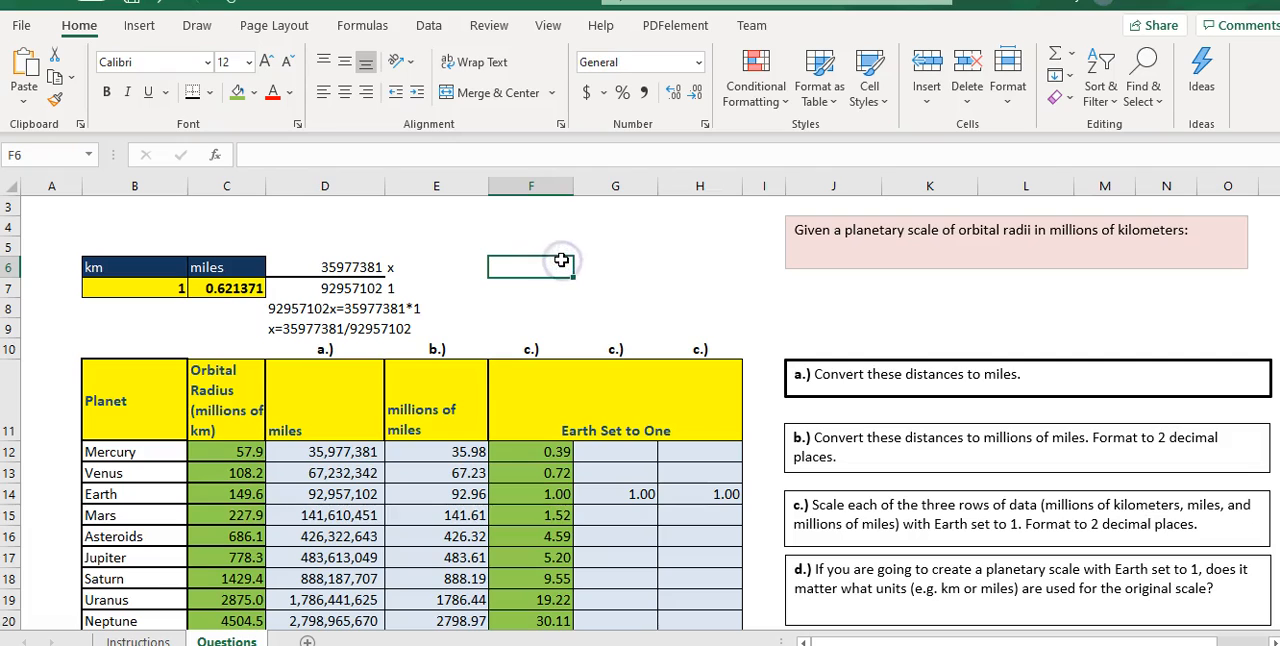
{"action": "type", "text": "35.98"}
{"action": "key", "text": "Return"}
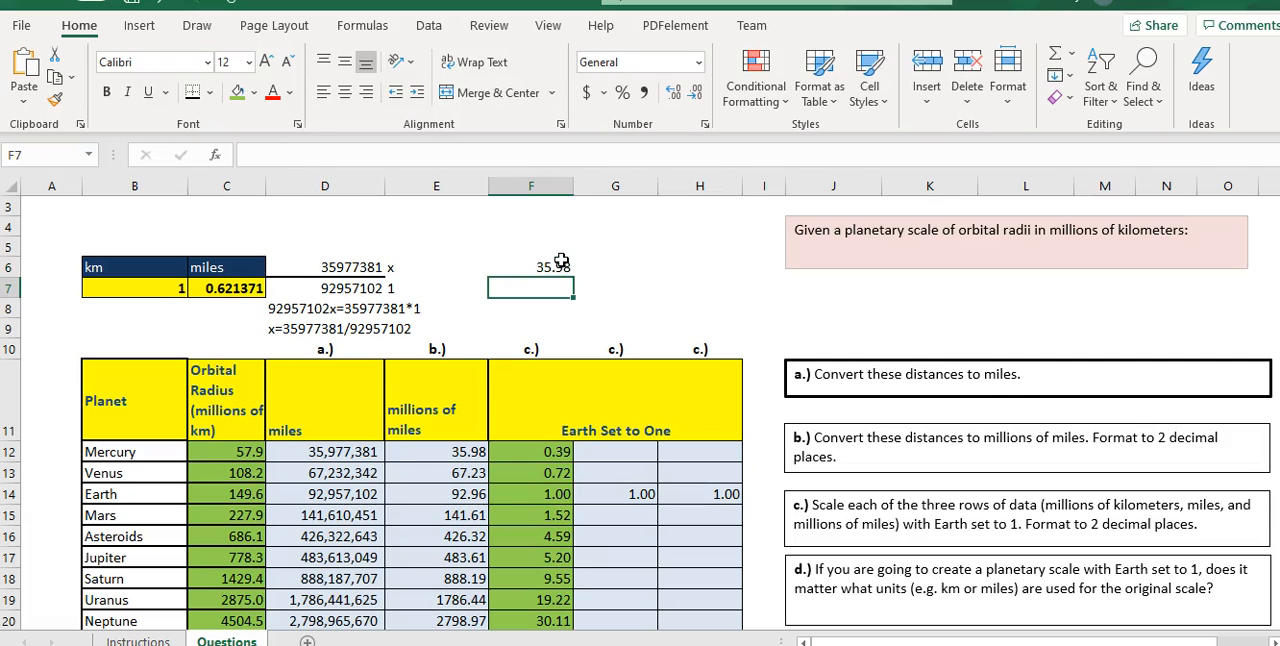
{"action": "type", "text": "92.96"}
{"action": "key", "text": "Tab"}
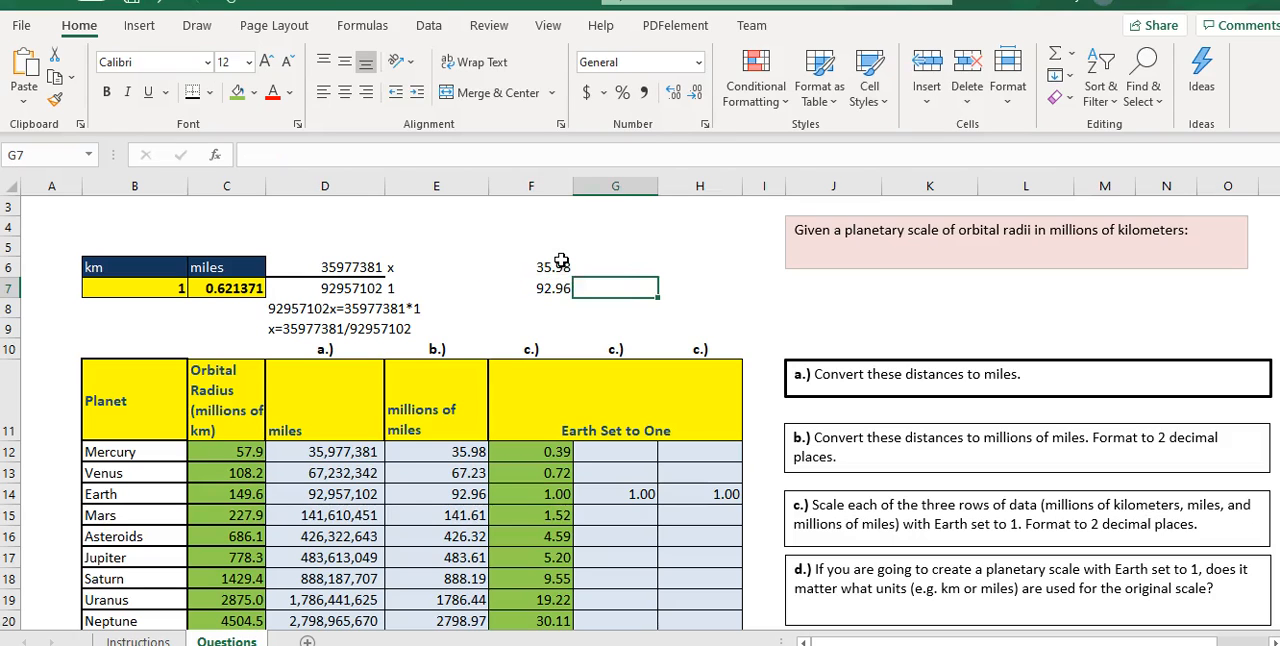
{"action": "key", "text": "Up"}
{"action": "type", "text": "x"}
{"action": "key", "text": "Return"}
{"action": "type", "text": "1"}
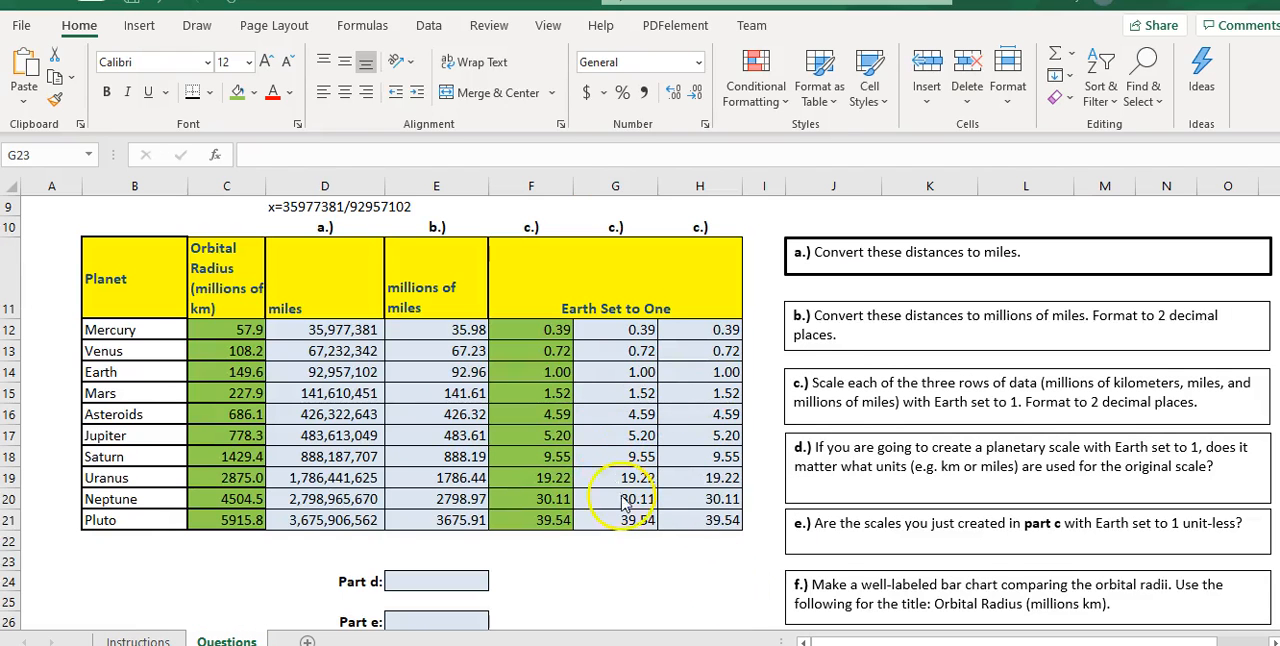
- Review the three Earth-set-to-one columns and the answer choices offered for Part d in E24 and Part e in E26
{"action": "scroll", "coordinate": [652, 525], "scroll_direction": "down", "scroll_amount": 1}
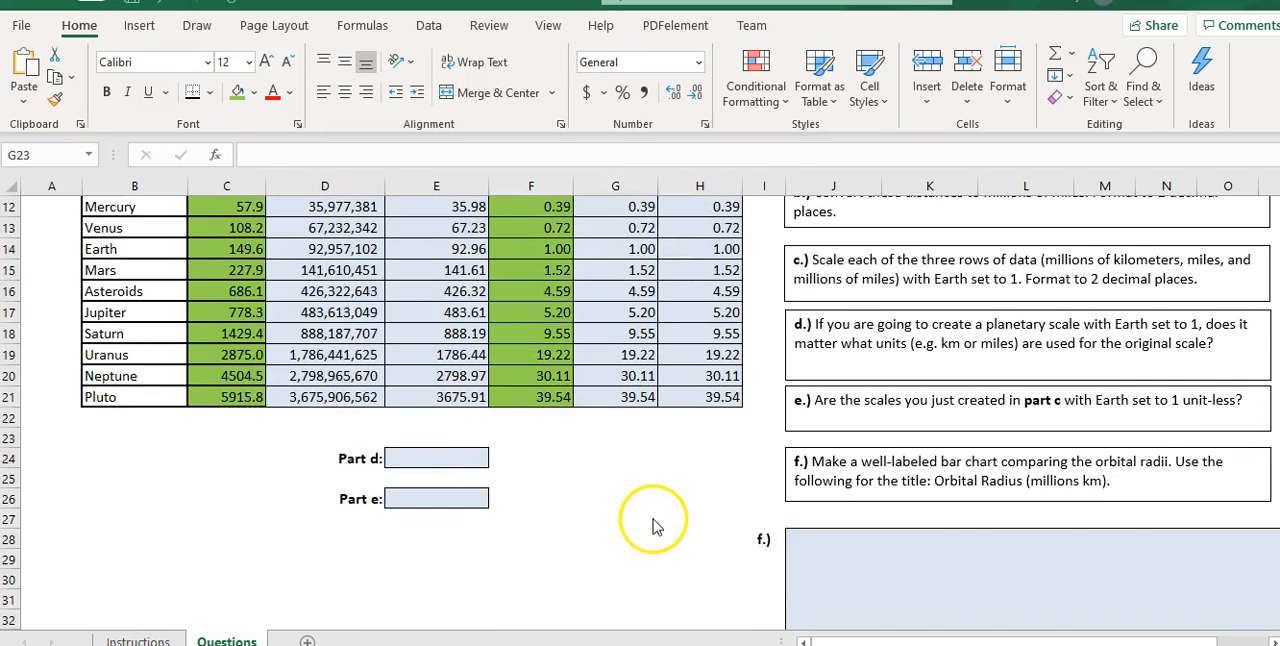
{"action": "scroll", "coordinate": [652, 525], "scroll_direction": "up", "scroll_amount": 1}
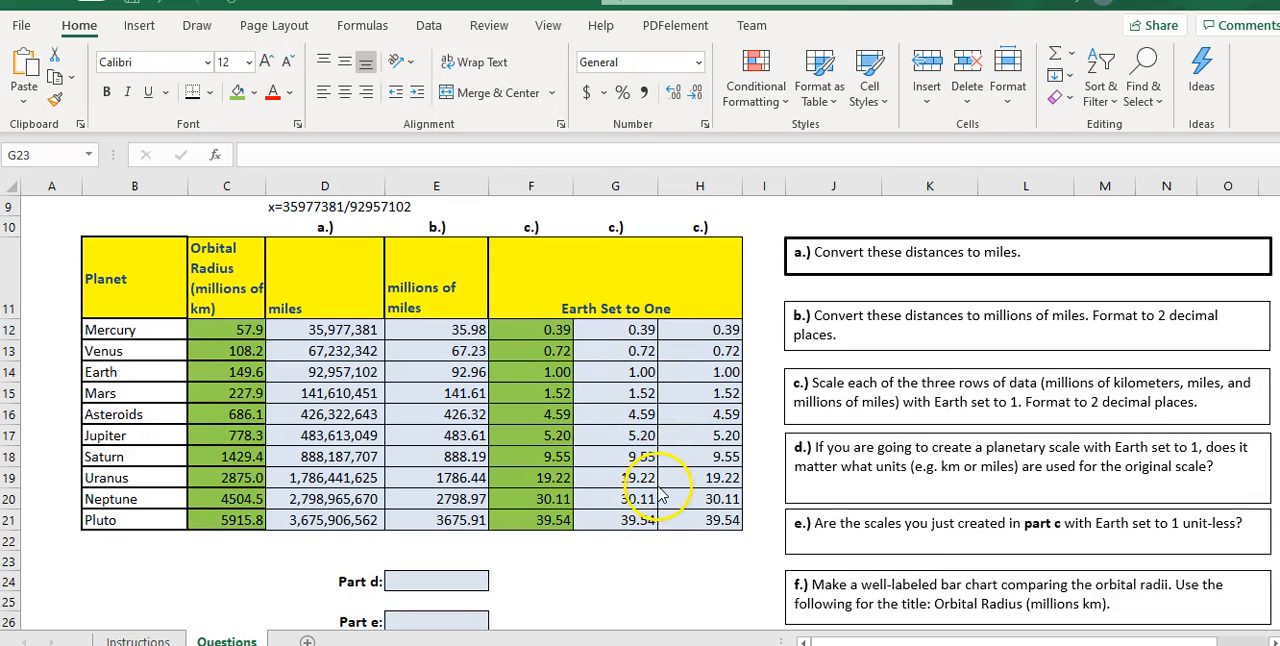
{"action": "scroll", "coordinate": [665, 515], "scroll_direction": "down", "scroll_amount": 1}
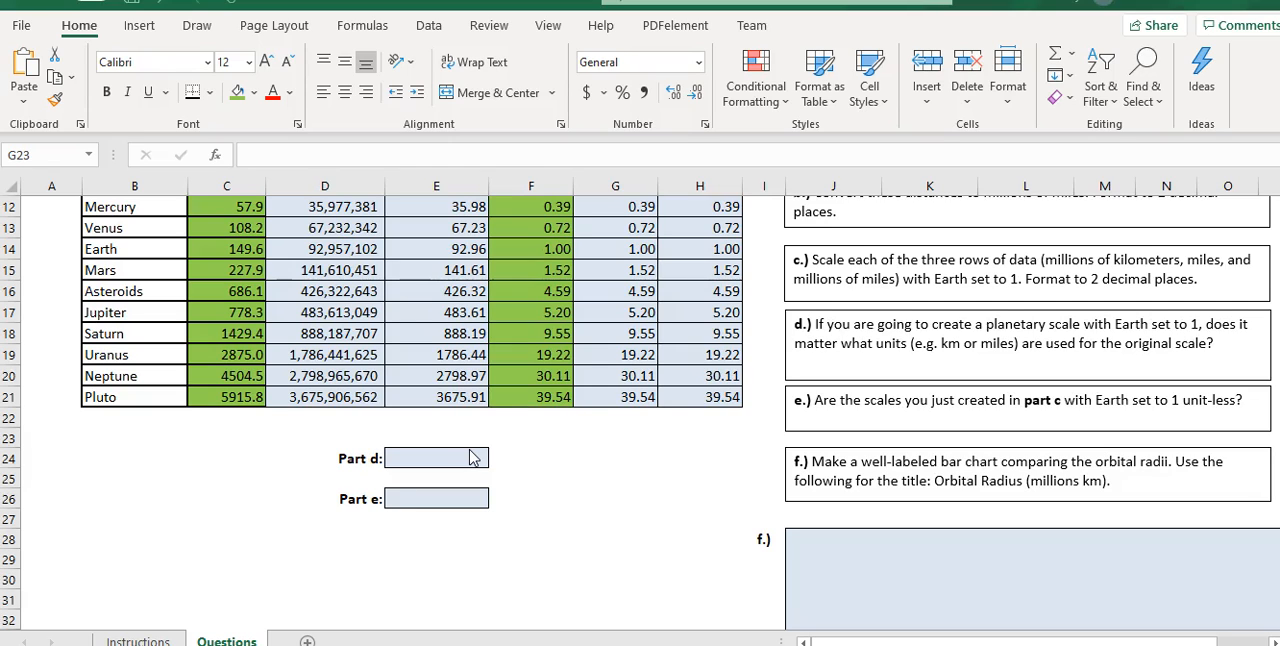
{"action": "scroll", "coordinate": [486, 423], "scroll_direction": "up", "scroll_amount": 1}
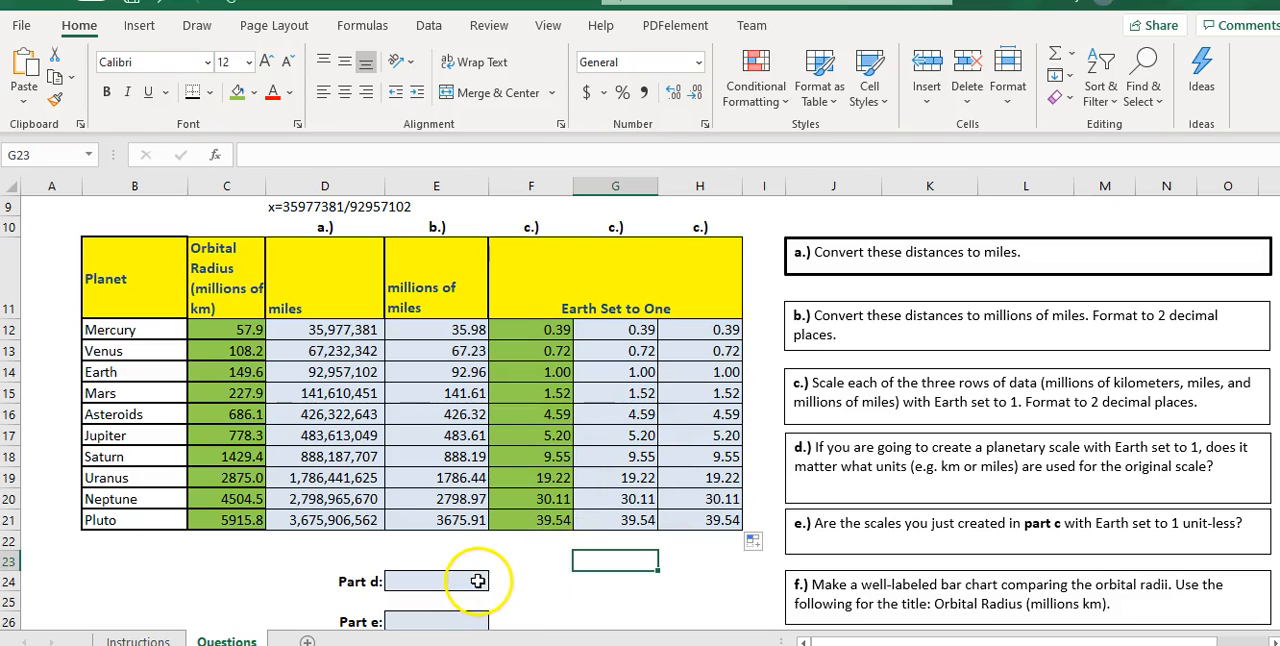
{"action": "left_click", "coordinate": [474, 585]}
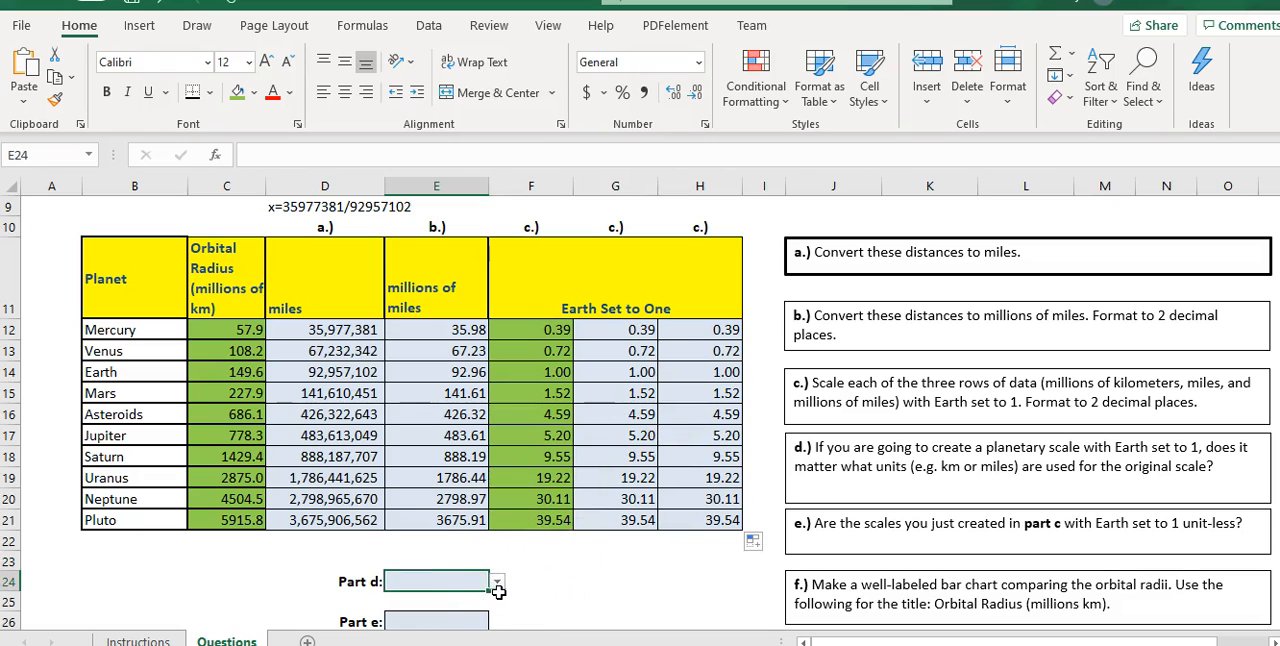
{"action": "scroll", "coordinate": [623, 577], "scroll_direction": "down", "scroll_amount": 1}
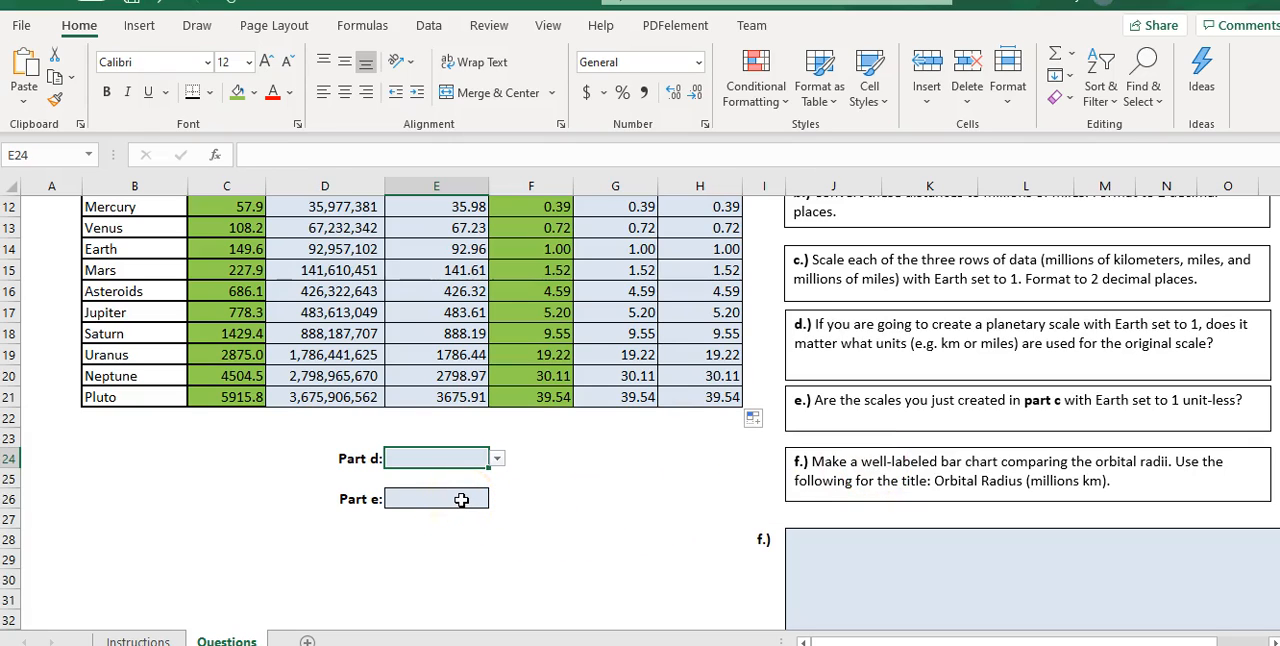
{"action": "left_click", "coordinate": [456, 458]}
{"action": "left_click", "coordinate": [497, 459]}
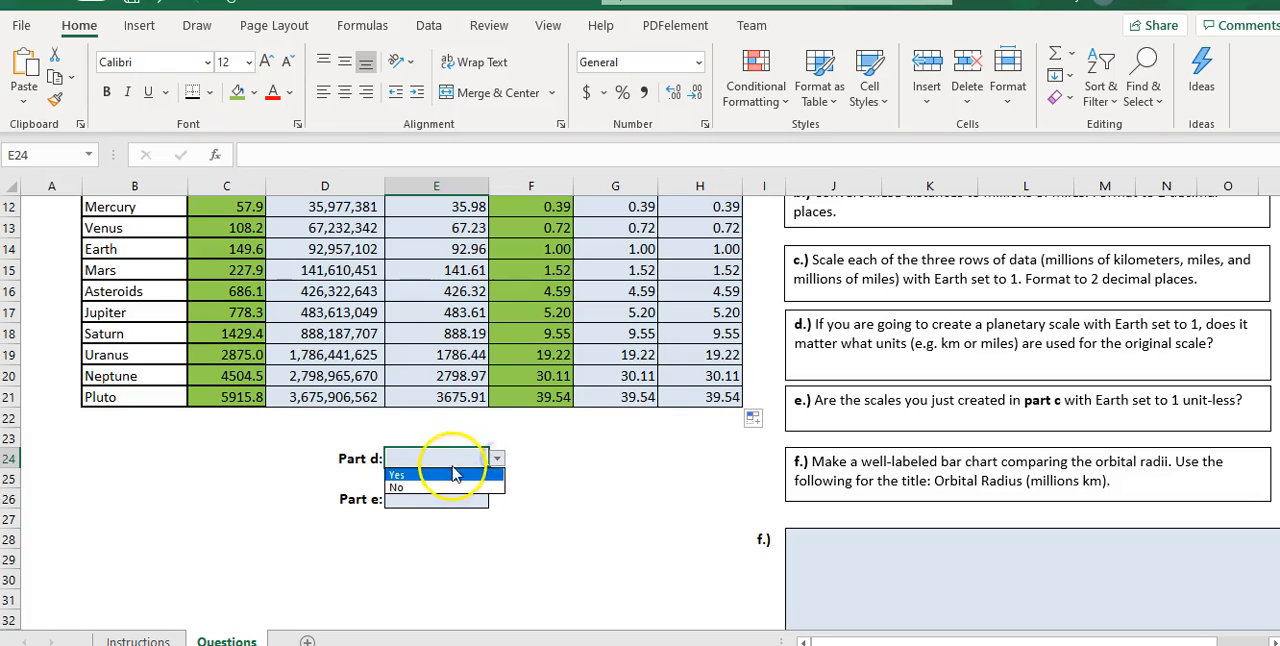
{"action": "left_click", "coordinate": [584, 458]}
{"action": "left_click", "coordinate": [466, 500]}
{"action": "left_click", "coordinate": [497, 499]}
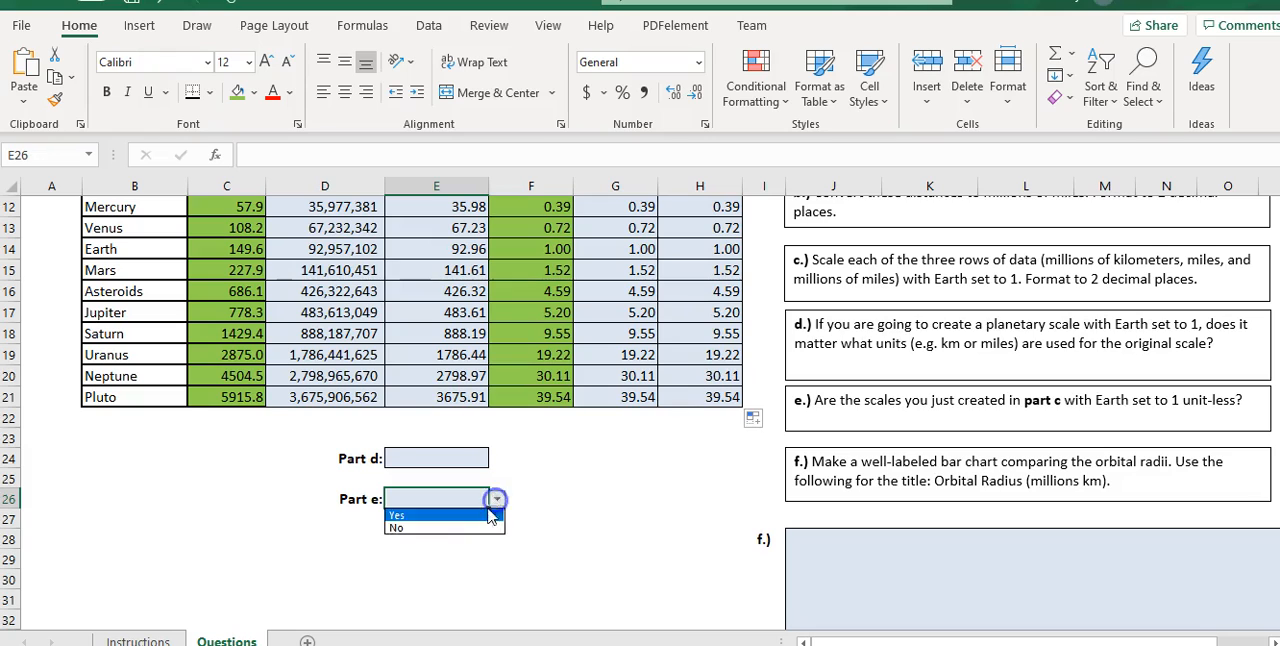
{"action": "left_click", "coordinate": [622, 482]}
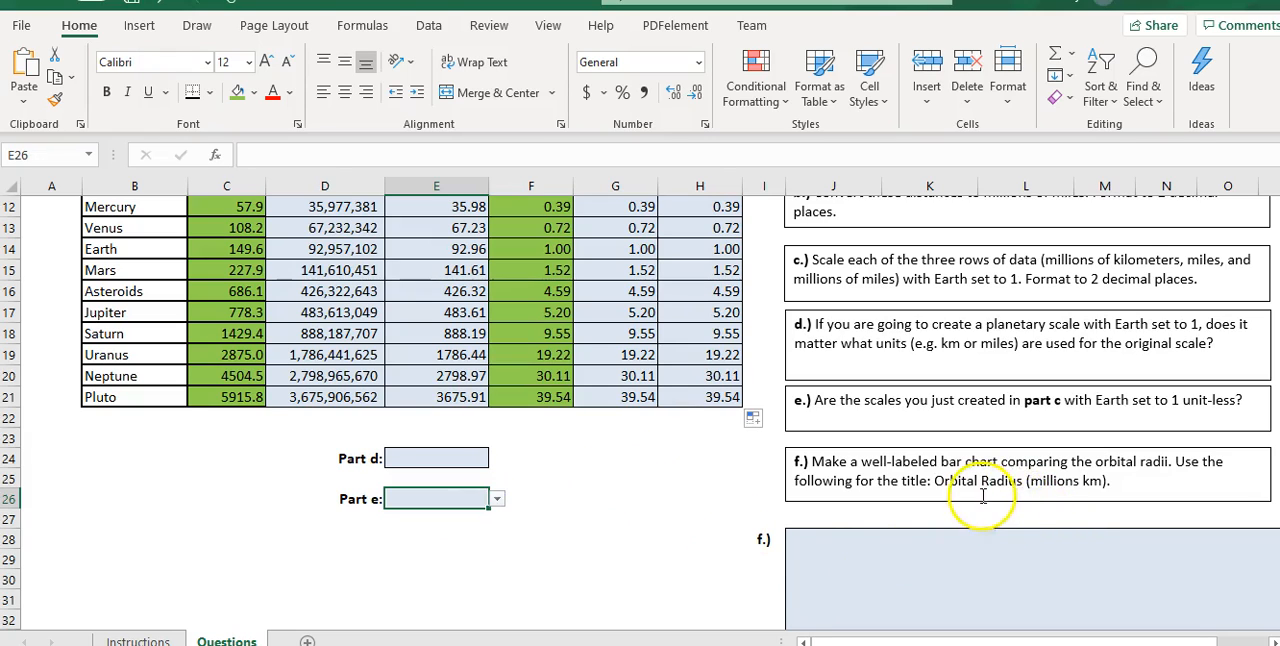
- Consult the bar chart requirements on the Instructions sheet and select the planet names and orbital radii in B12:C21 on Questions
{"action": "left_click", "coordinate": [140, 640]}
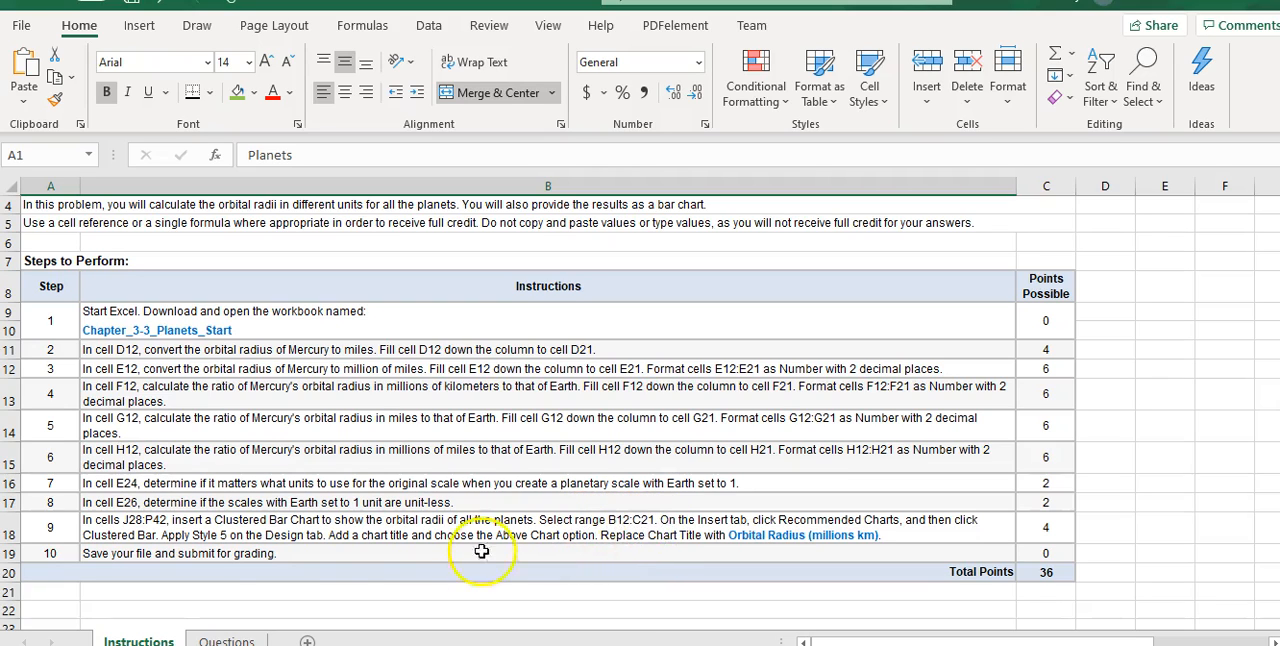
{"action": "left_click", "coordinate": [213, 638]}
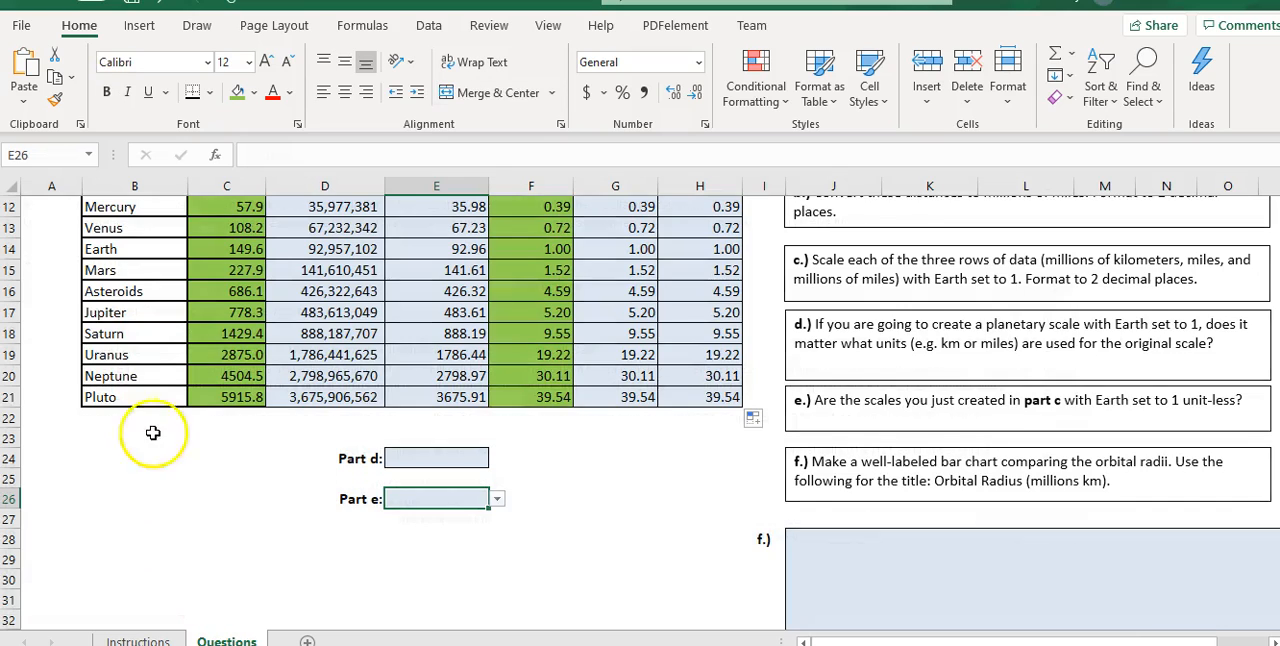
{"action": "scroll", "coordinate": [130, 340], "scroll_direction": "up", "scroll_amount": 2}
{"action": "left_click", "coordinate": [123, 330]}
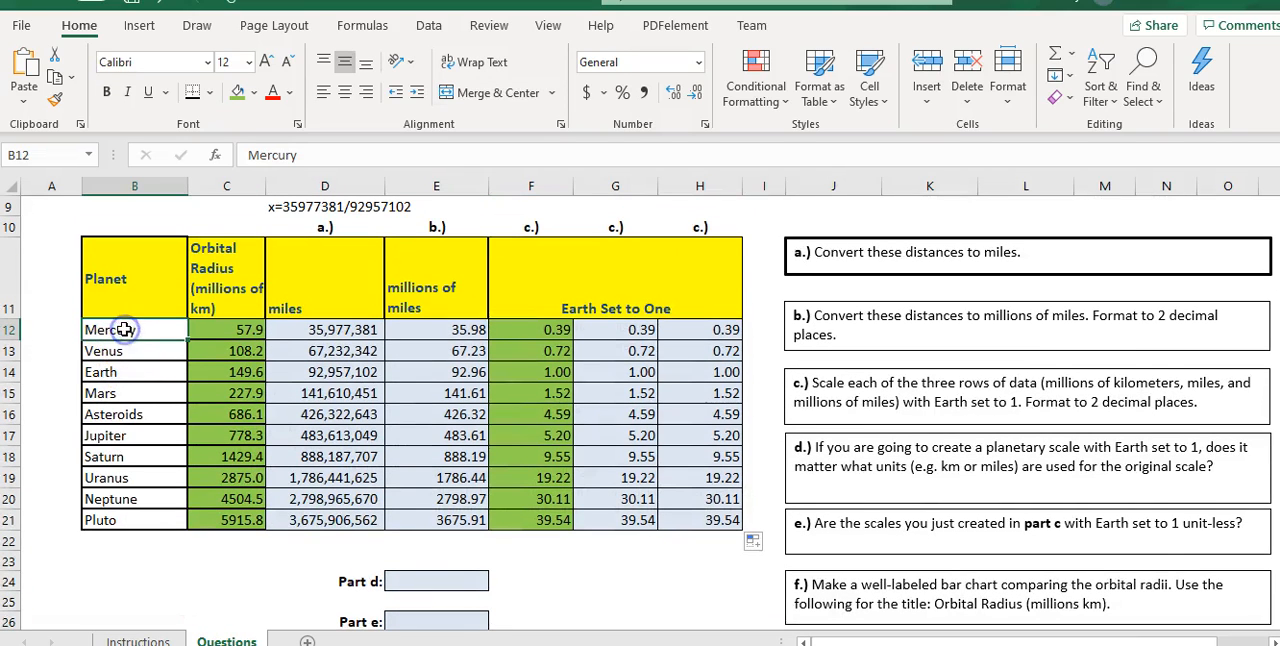
{"action": "left_click_drag", "start_coordinate": [123, 330], "coordinate": [232, 519]}
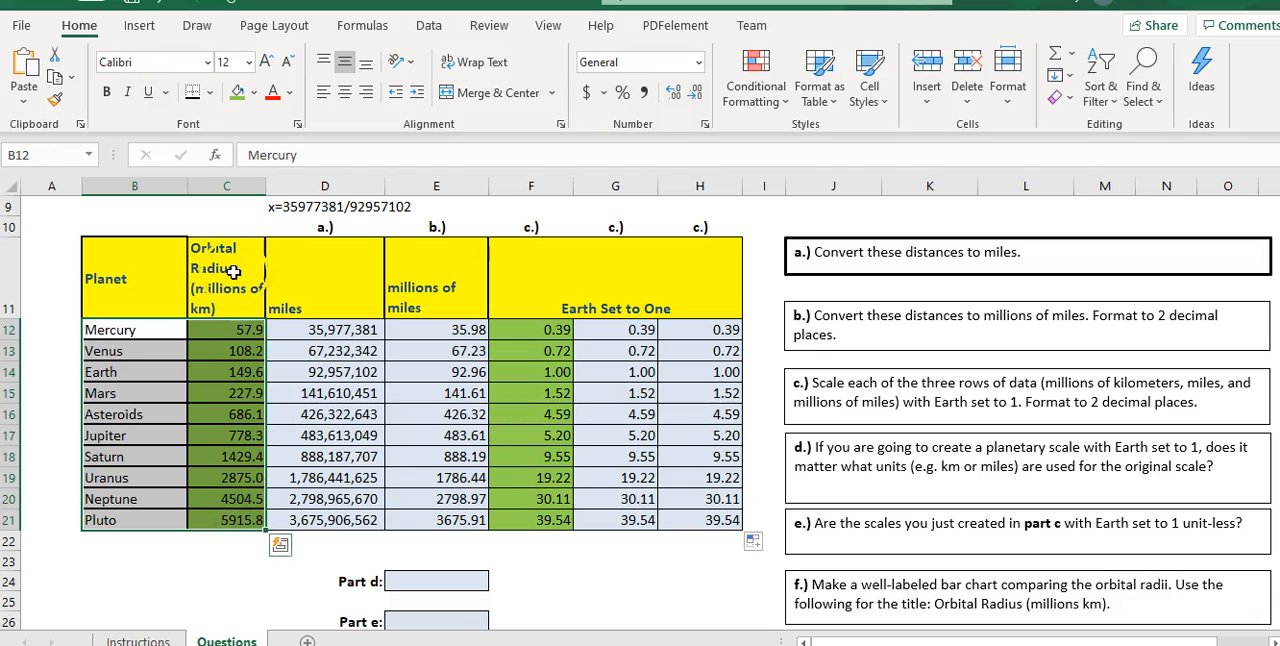
{"action": "left_click", "coordinate": [132, 25]}
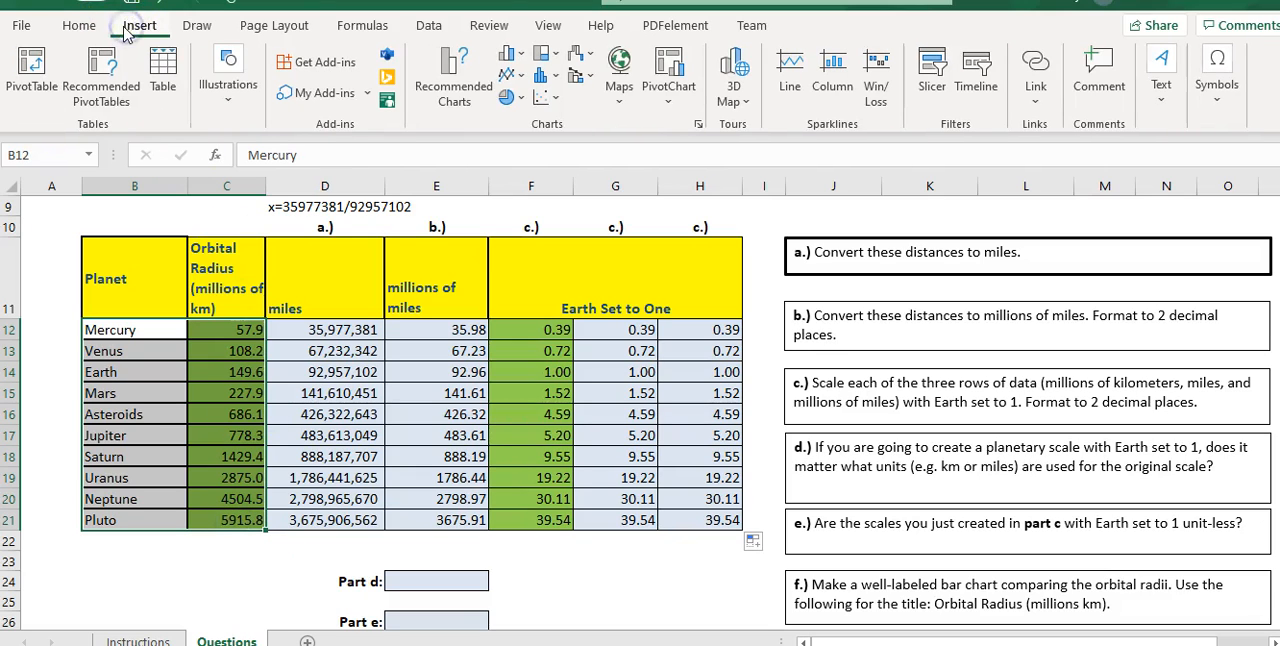
{"action": "left_click", "coordinate": [447, 80]}
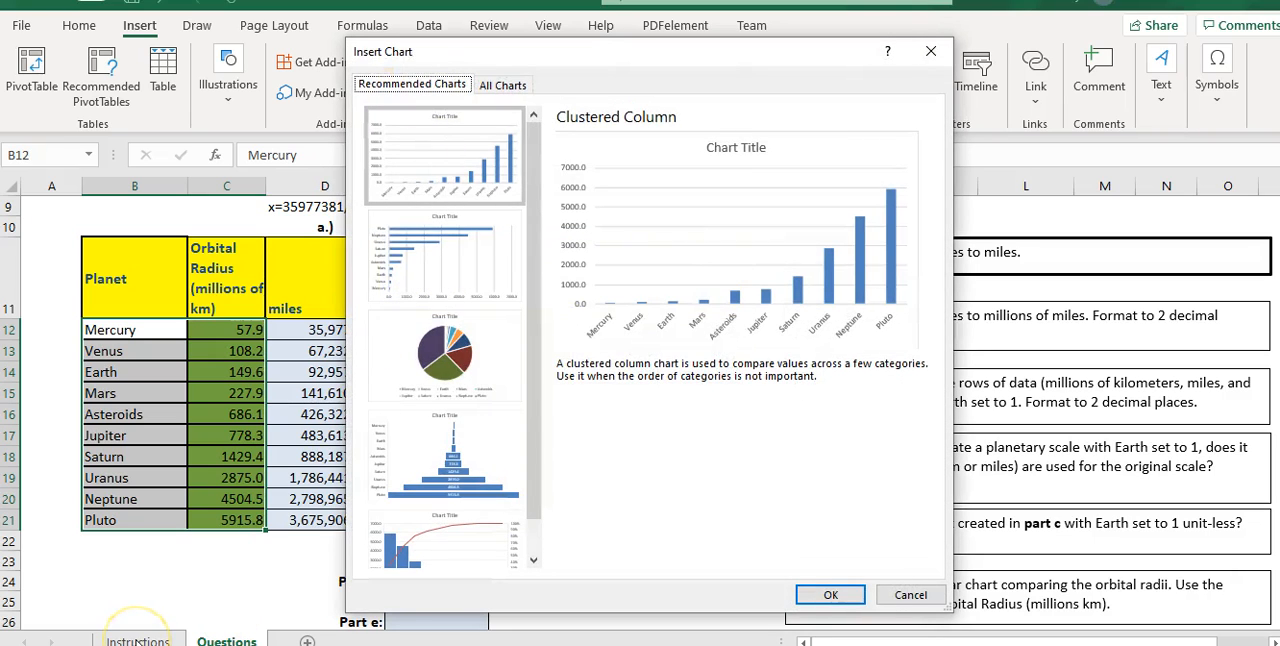
{"action": "left_click", "coordinate": [910, 595]}
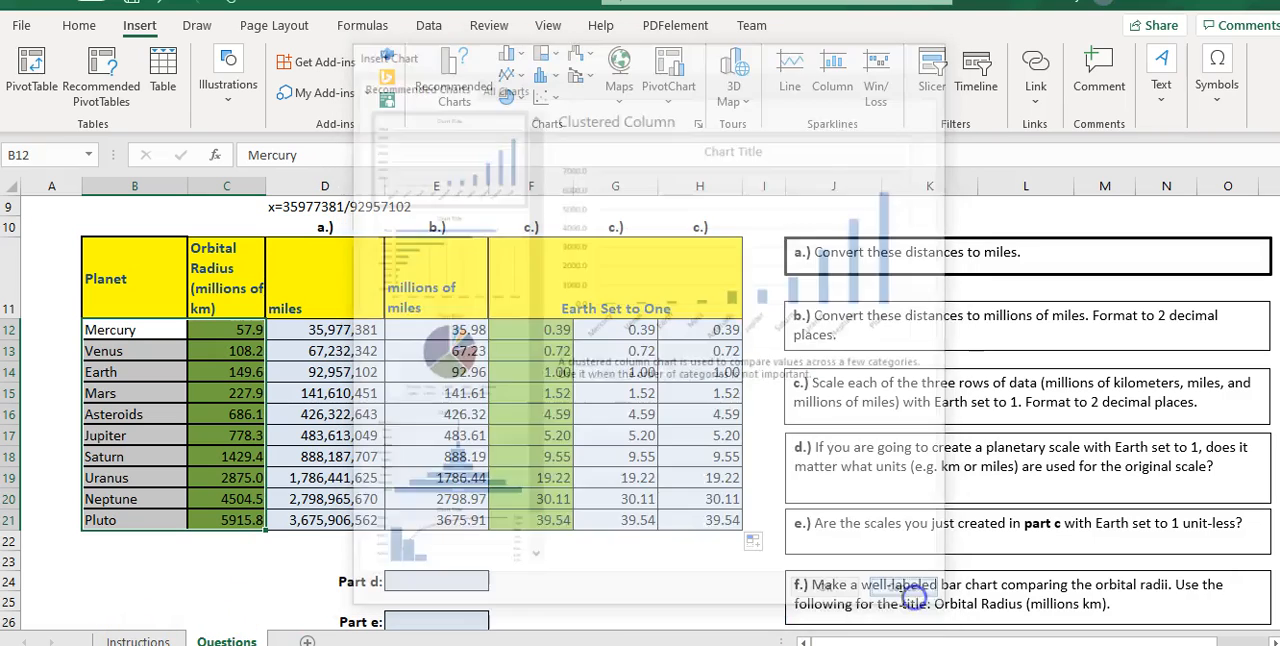
{"action": "left_click", "coordinate": [135, 640]}
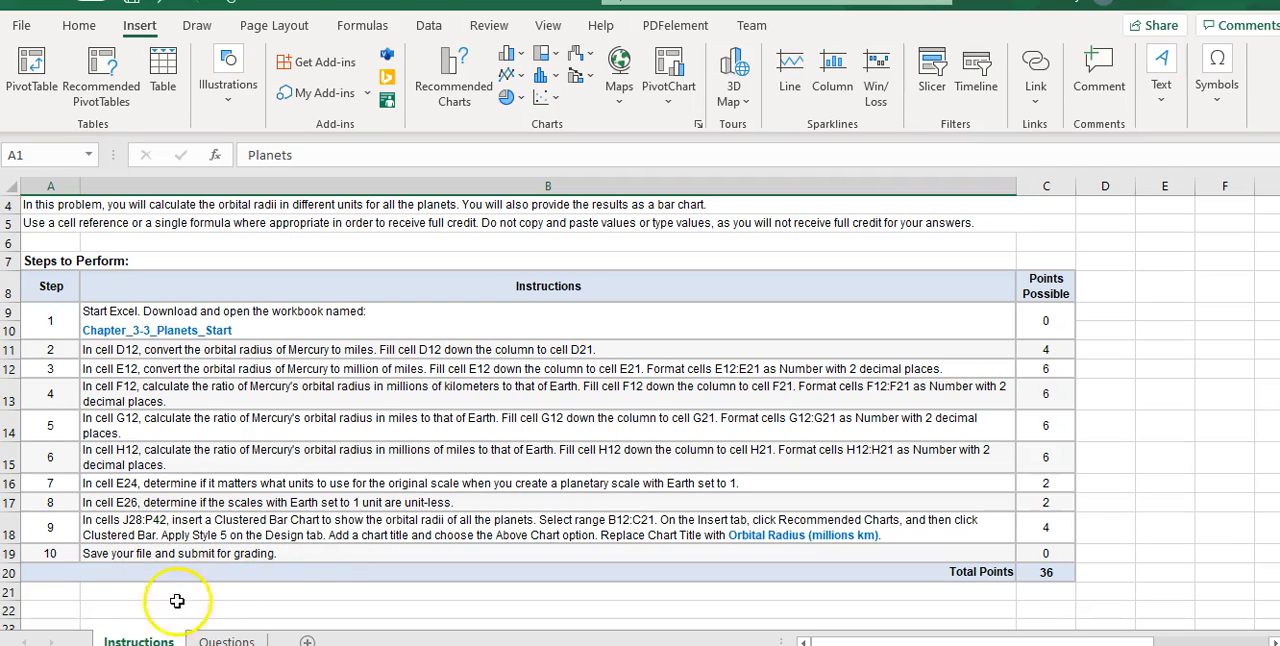
{"action": "left_click", "coordinate": [222, 640]}
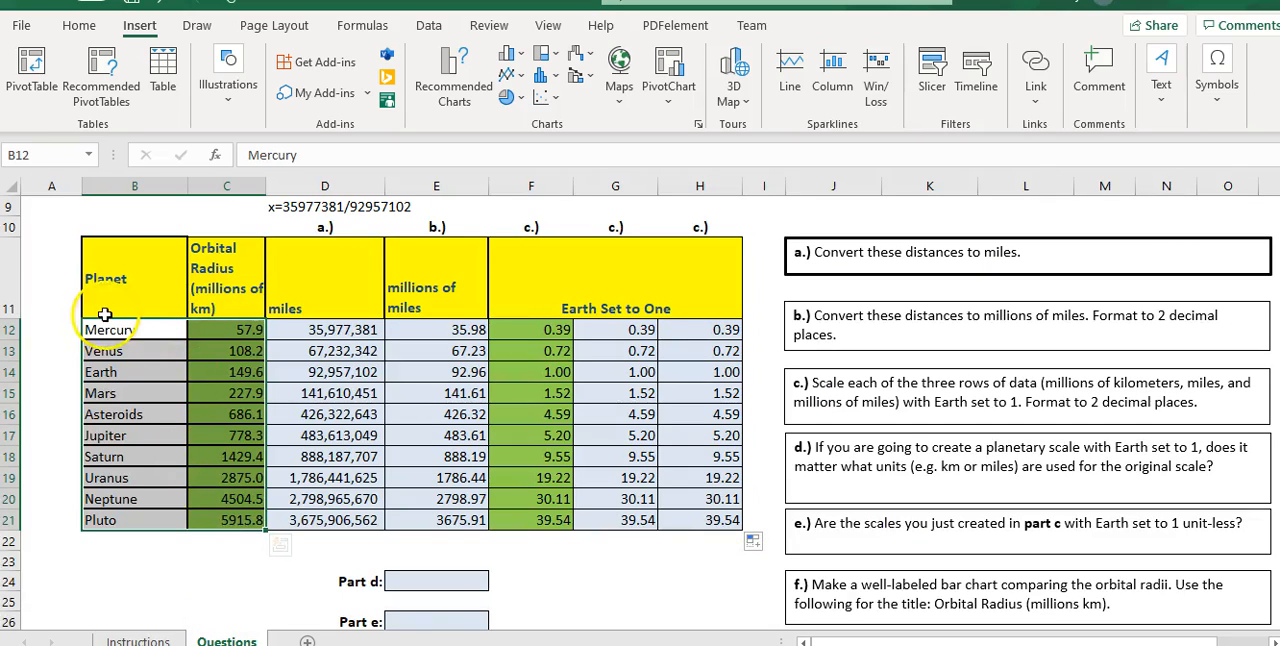
- Insert a recommended Clustered Bar chart of the selected orbital radii and return to the Instructions sheet for the chart requirements
{"action": "left_click", "coordinate": [452, 78]}
{"action": "left_click", "coordinate": [441, 163]}
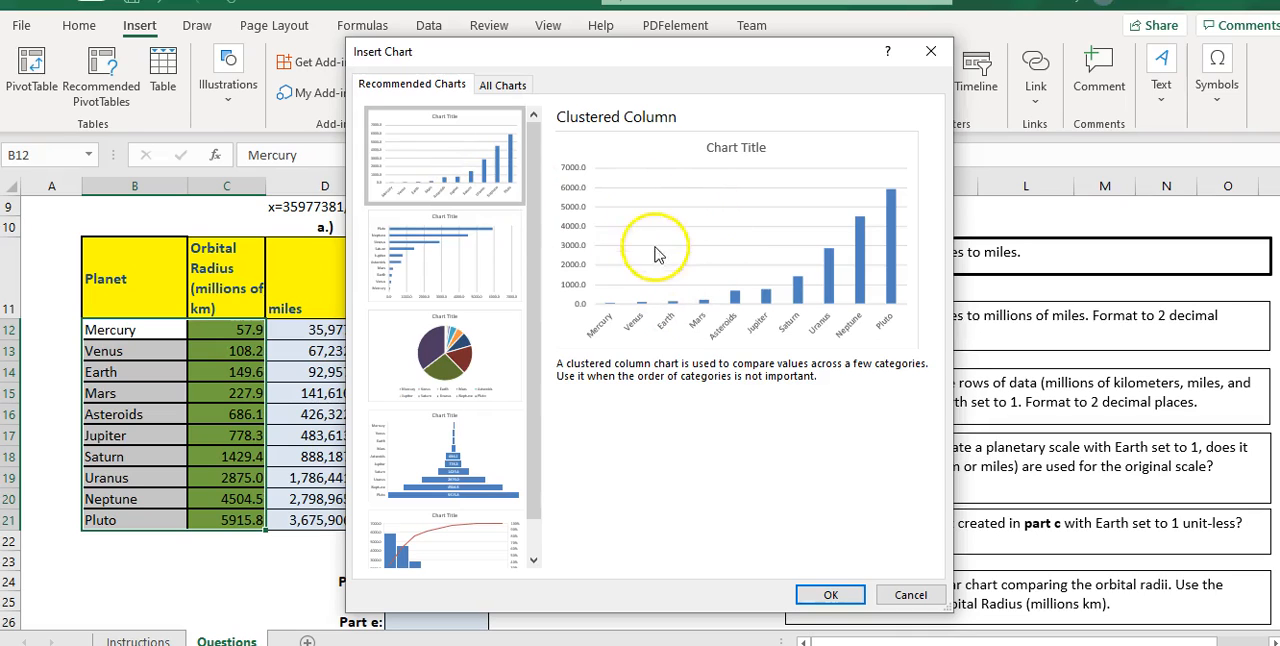
{"action": "left_click", "coordinate": [487, 265]}
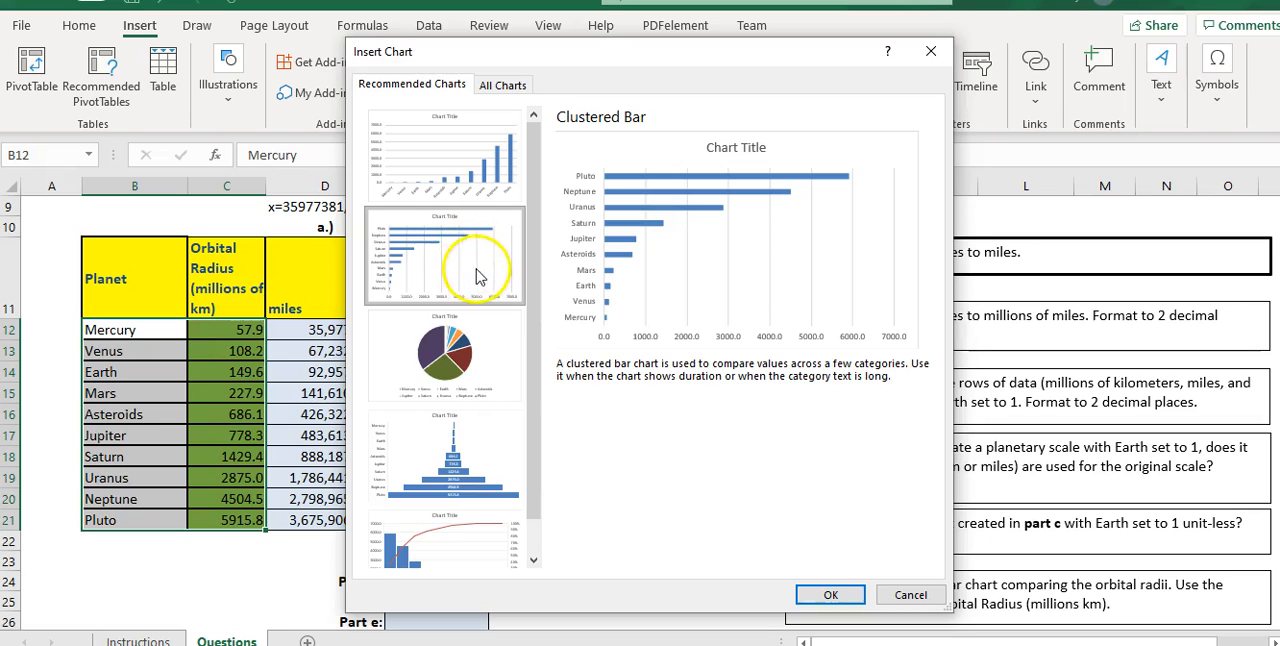
{"action": "left_click", "coordinate": [830, 596]}
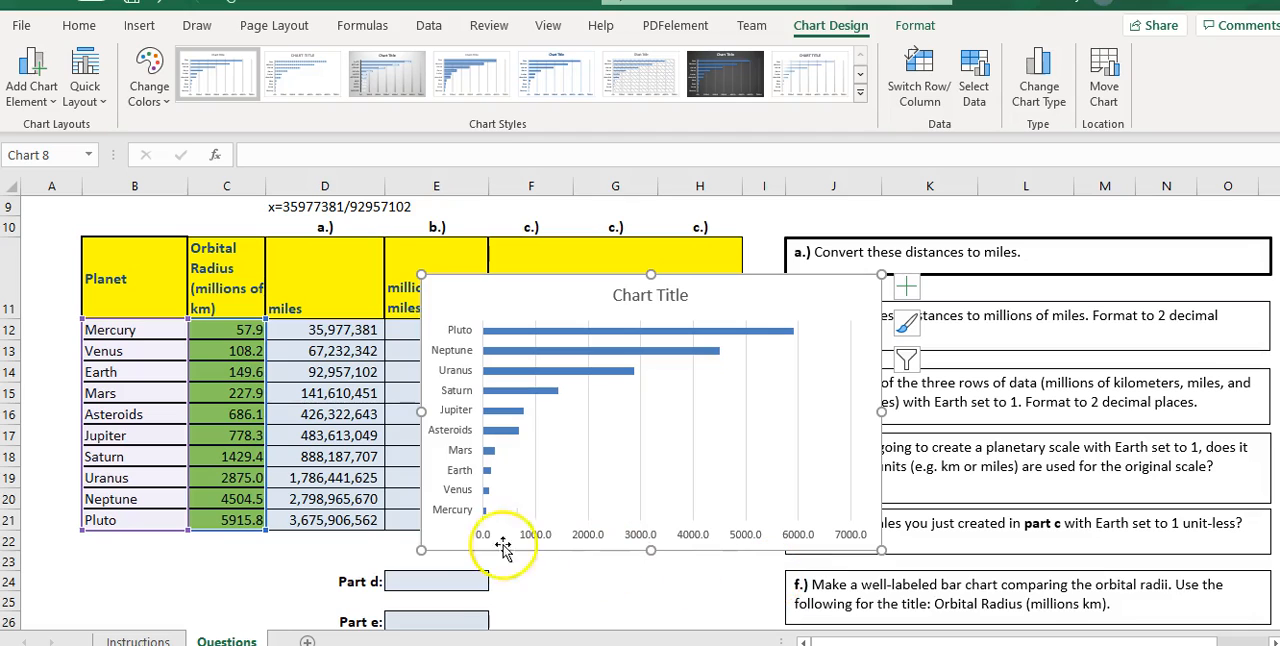
{"action": "left_click", "coordinate": [139, 640]}
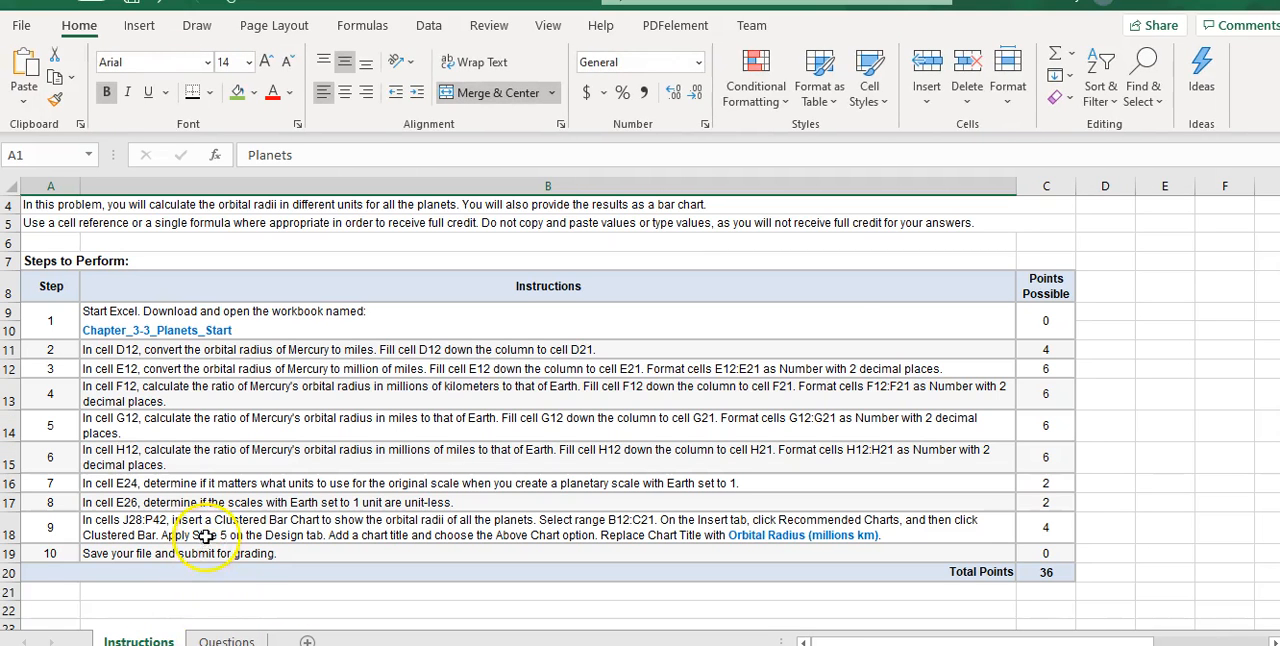
- Apply chart Style 5 to the clustered bar chart of orbital radii on the Questions sheet
{"action": "left_click", "coordinate": [225, 637]}
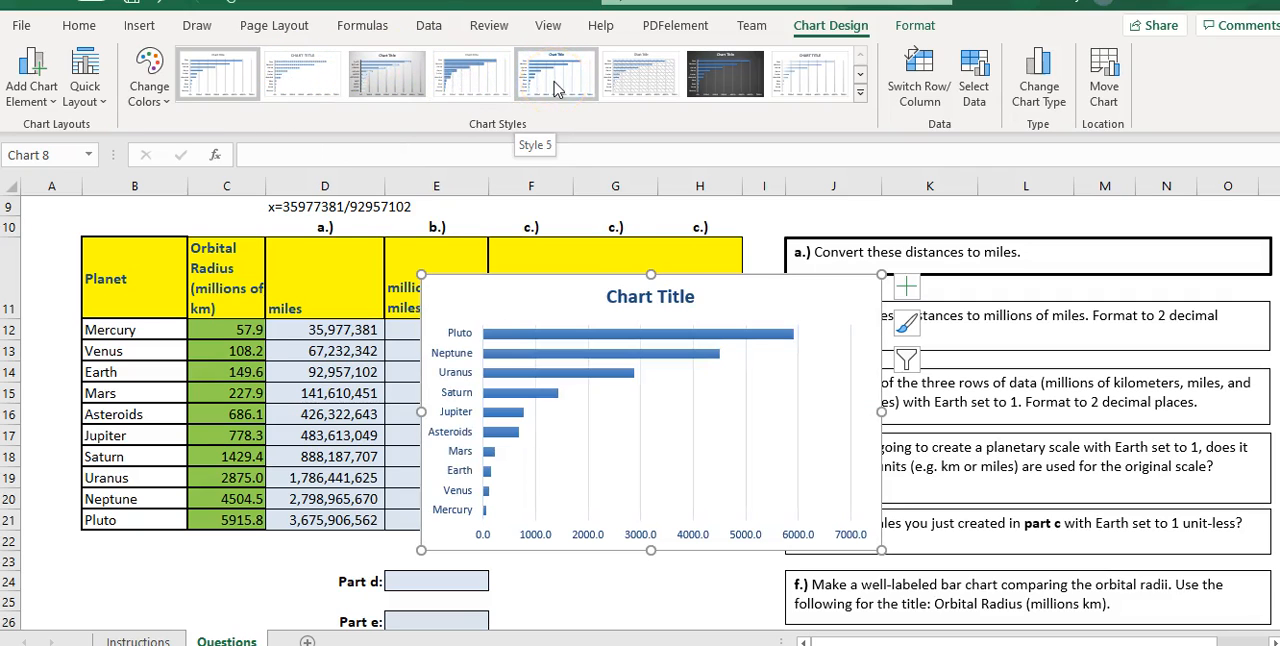
{"action": "left_click", "coordinate": [905, 322]}
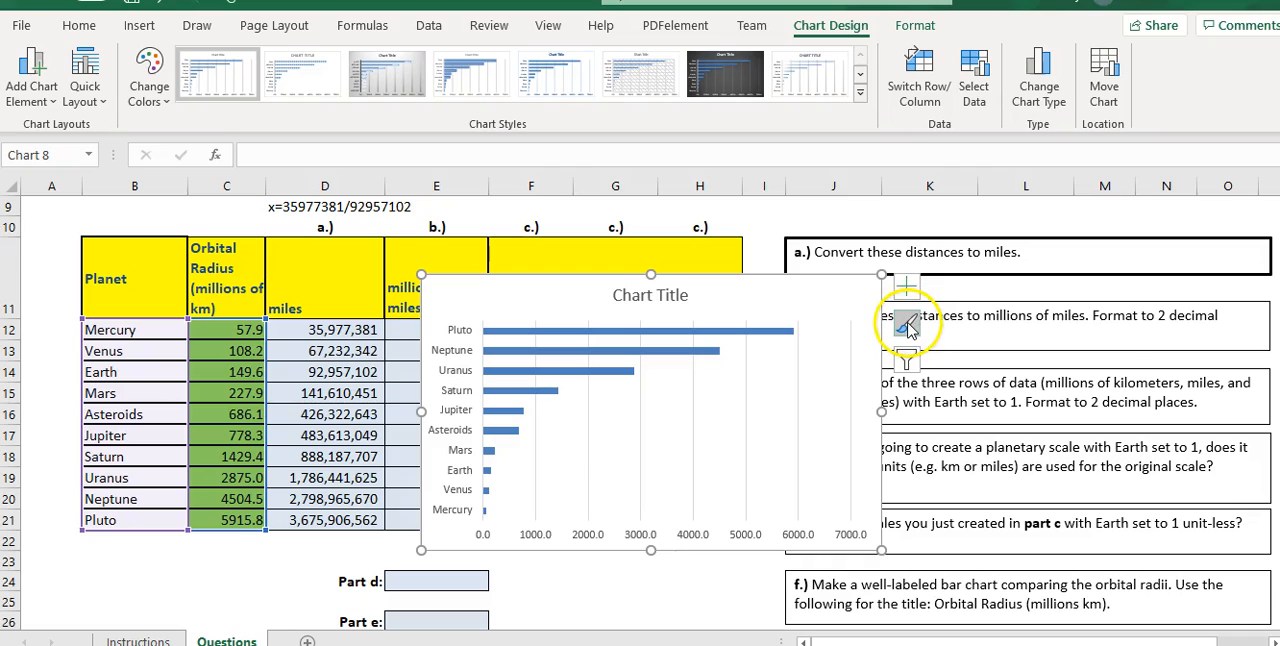
{"action": "left_click", "coordinate": [905, 322]}
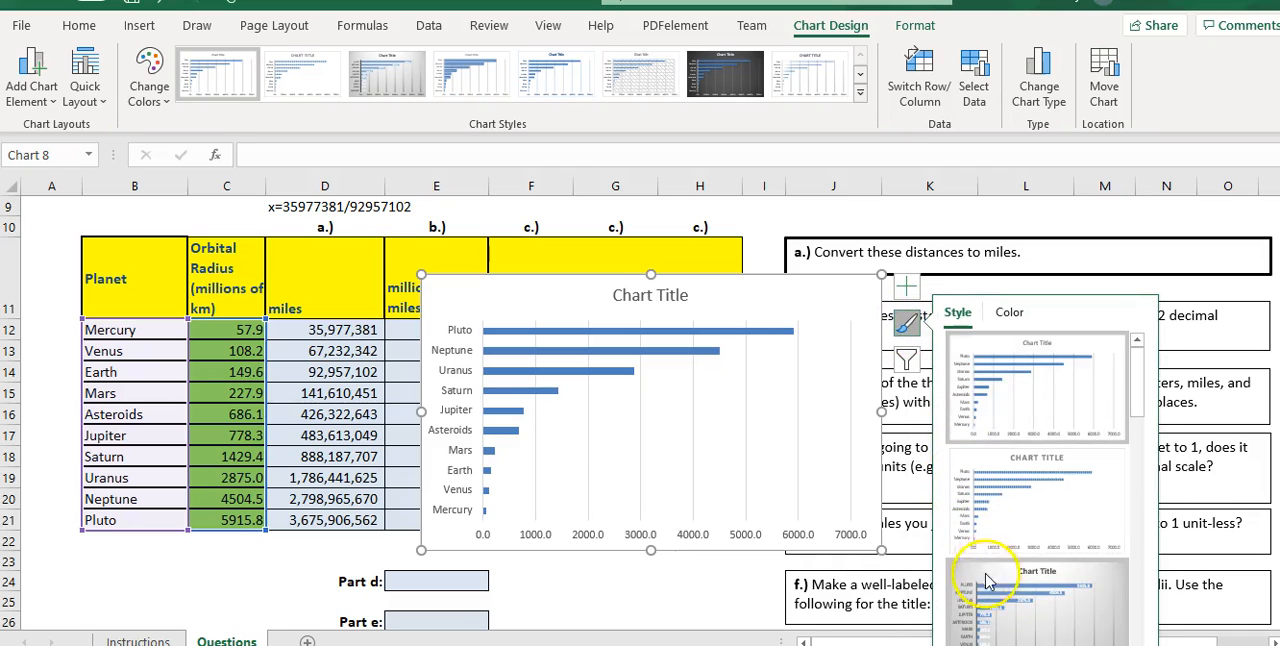
{"action": "left_click", "coordinate": [551, 78]}
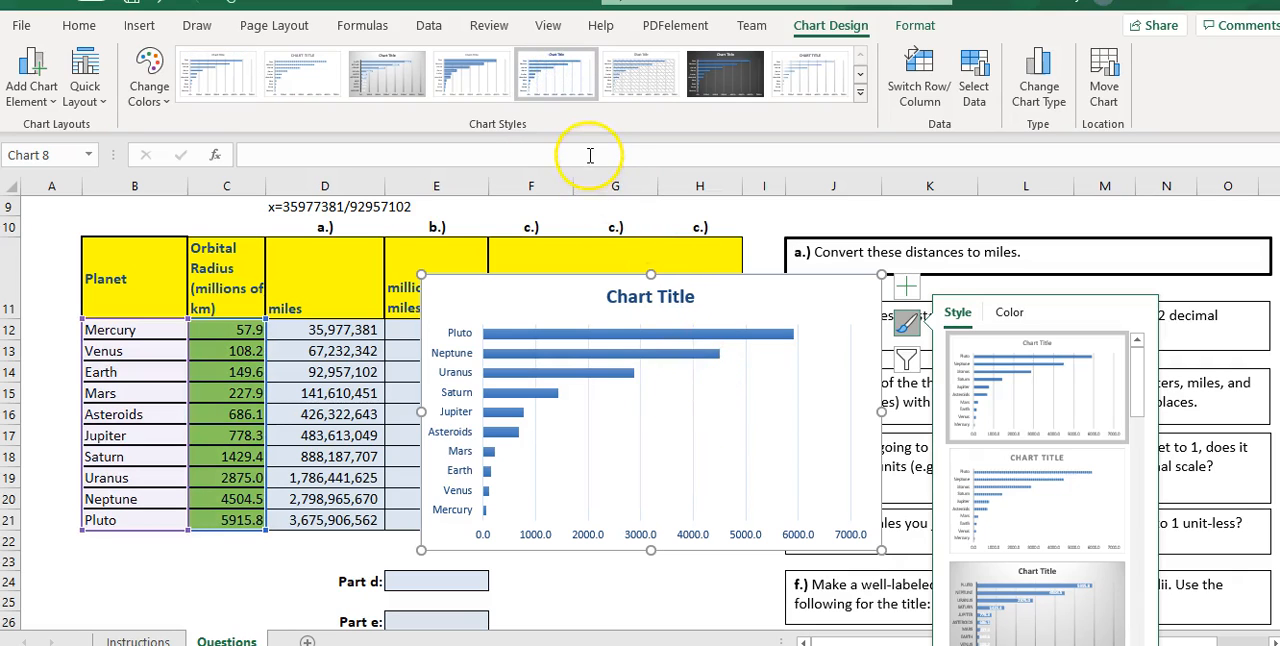
{"action": "left_click", "coordinate": [588, 153]}
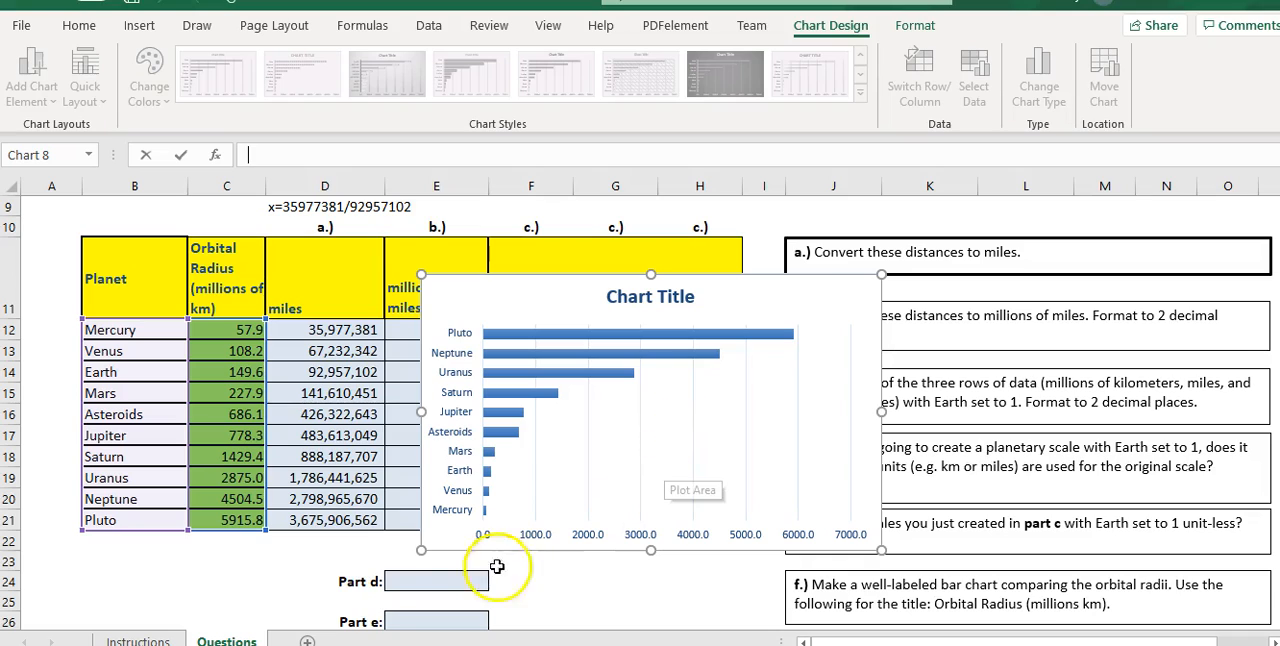
- Check the required title on the Instructions sheet and replace the bar chart's placeholder title with "Orbital Radius ( Millions Km)"
{"action": "left_click", "coordinate": [138, 640]}
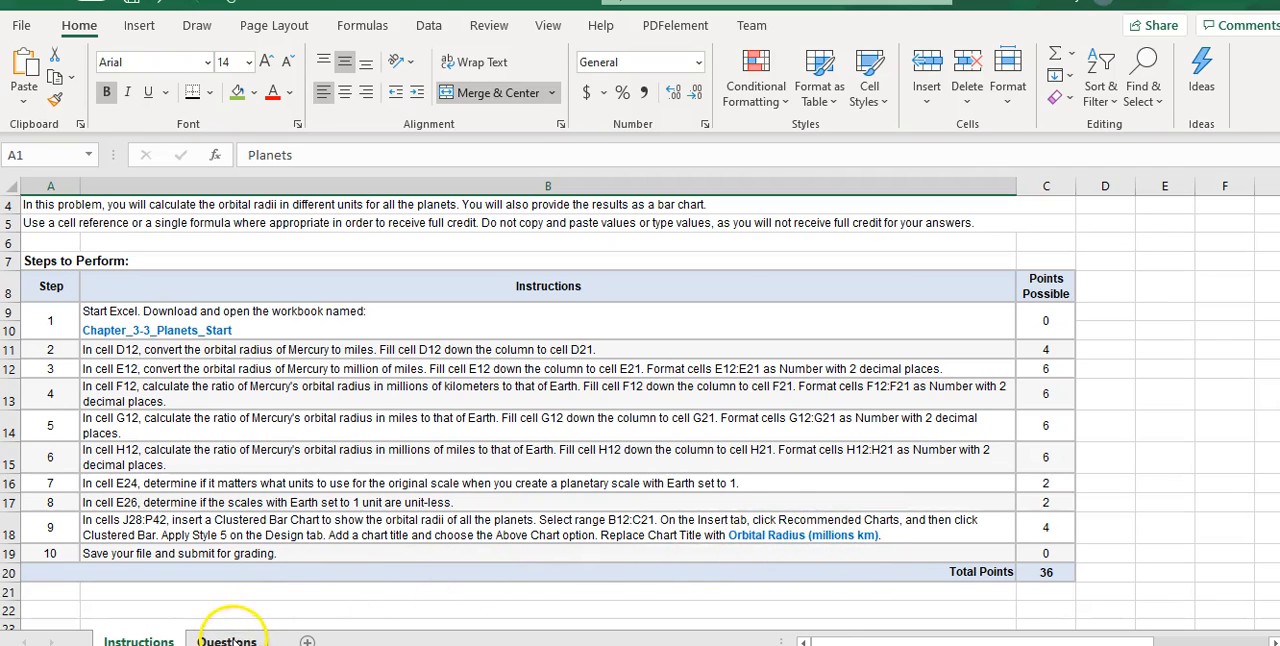
{"action": "left_click", "coordinate": [230, 640]}
{"action": "left_click", "coordinate": [693, 292]}
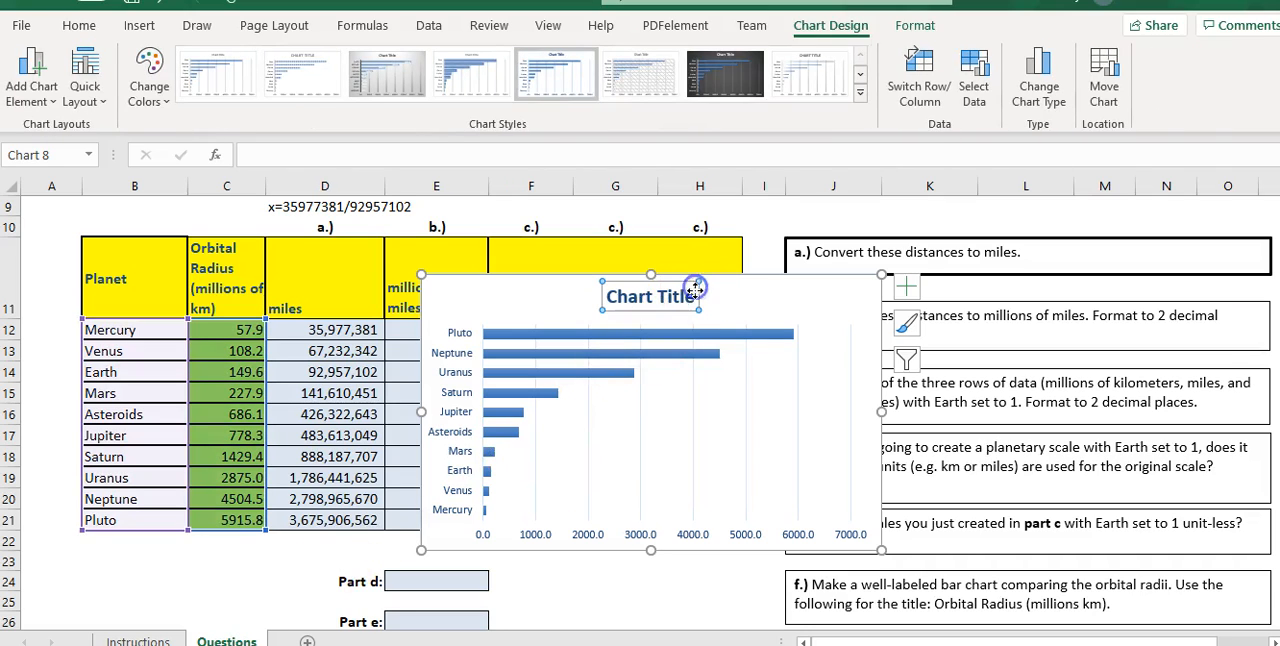
{"action": "left_click_drag", "start_coordinate": [693, 297], "coordinate": [606, 300]}
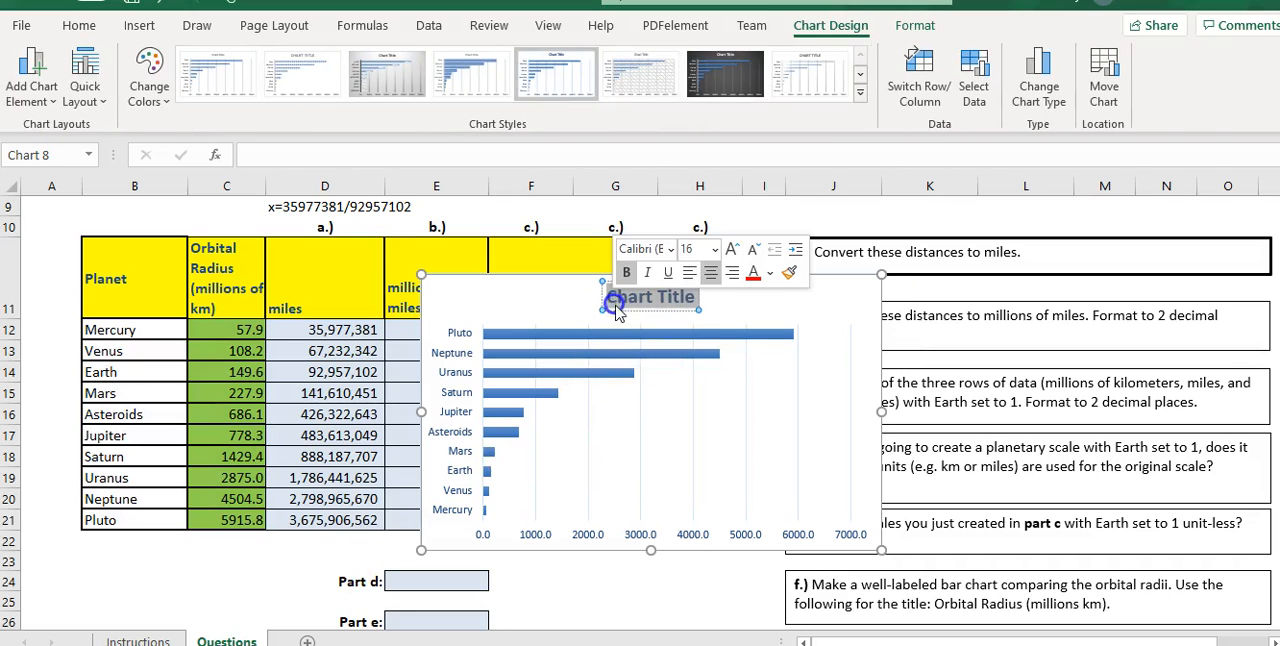
{"action": "type", "text": "Or"}
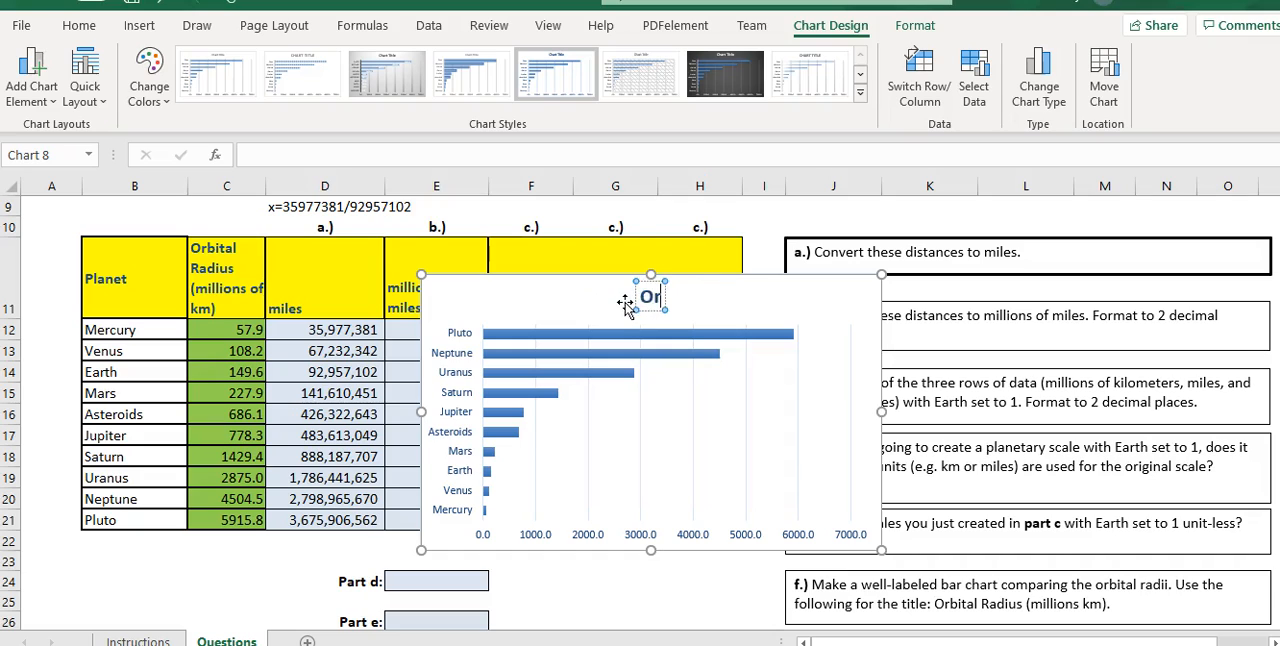
{"action": "type", "text": "bital Radiou"}
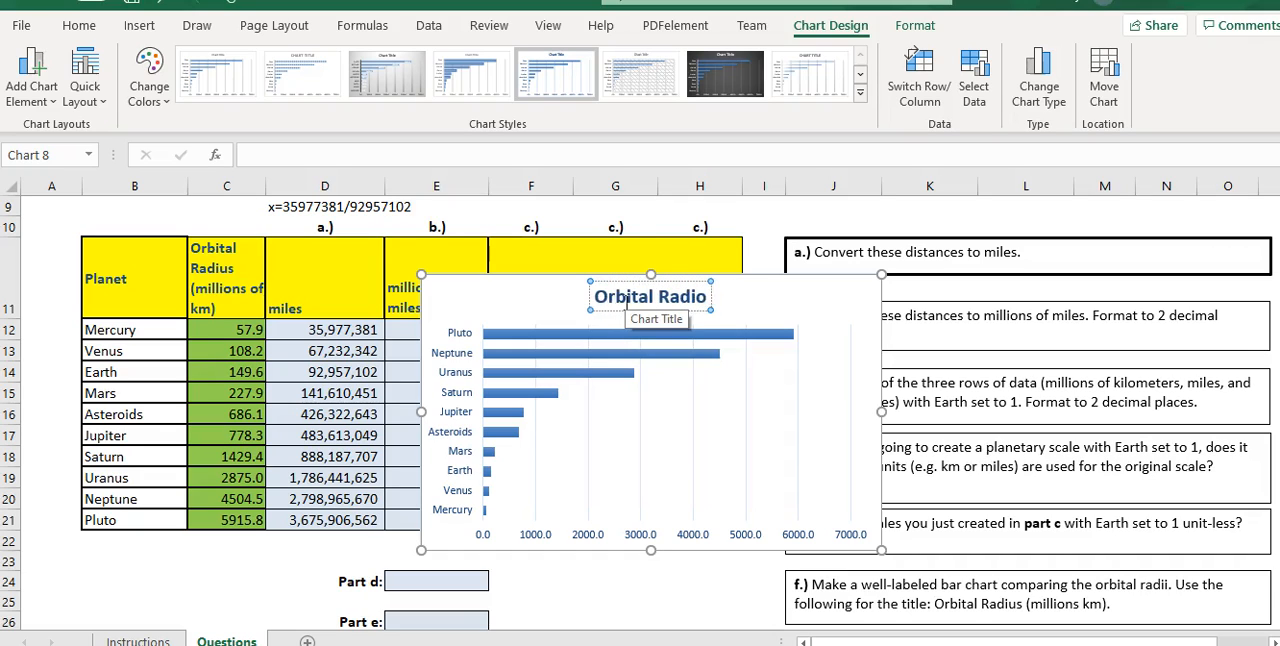
{"action": "key", "text": "BackSpace"}
{"action": "key", "text": "BackSpace"}
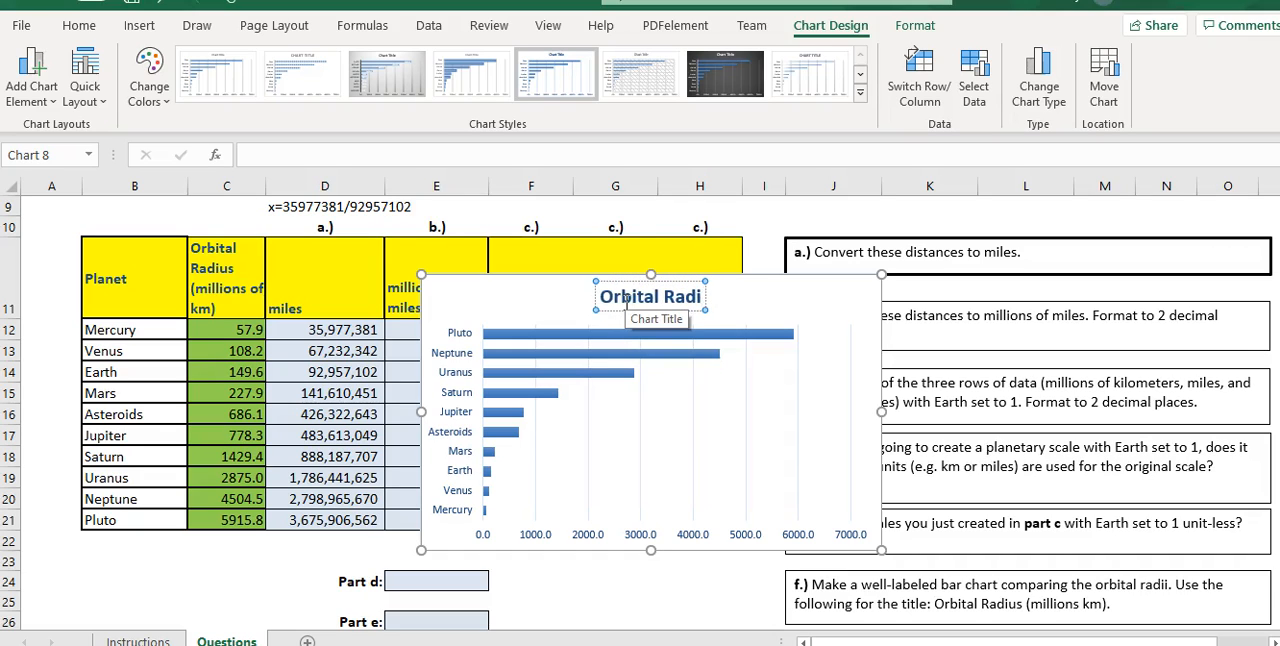
{"action": "type", "text": "us"}
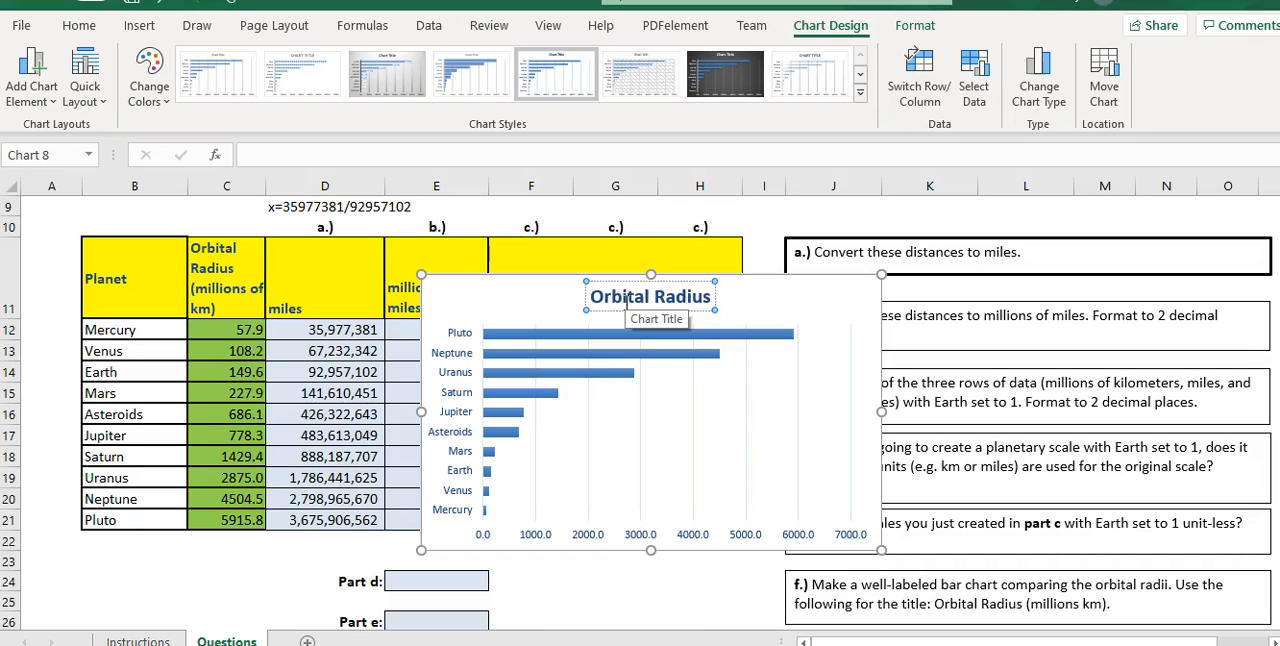
{"action": "type", "text": " ( Mill"}
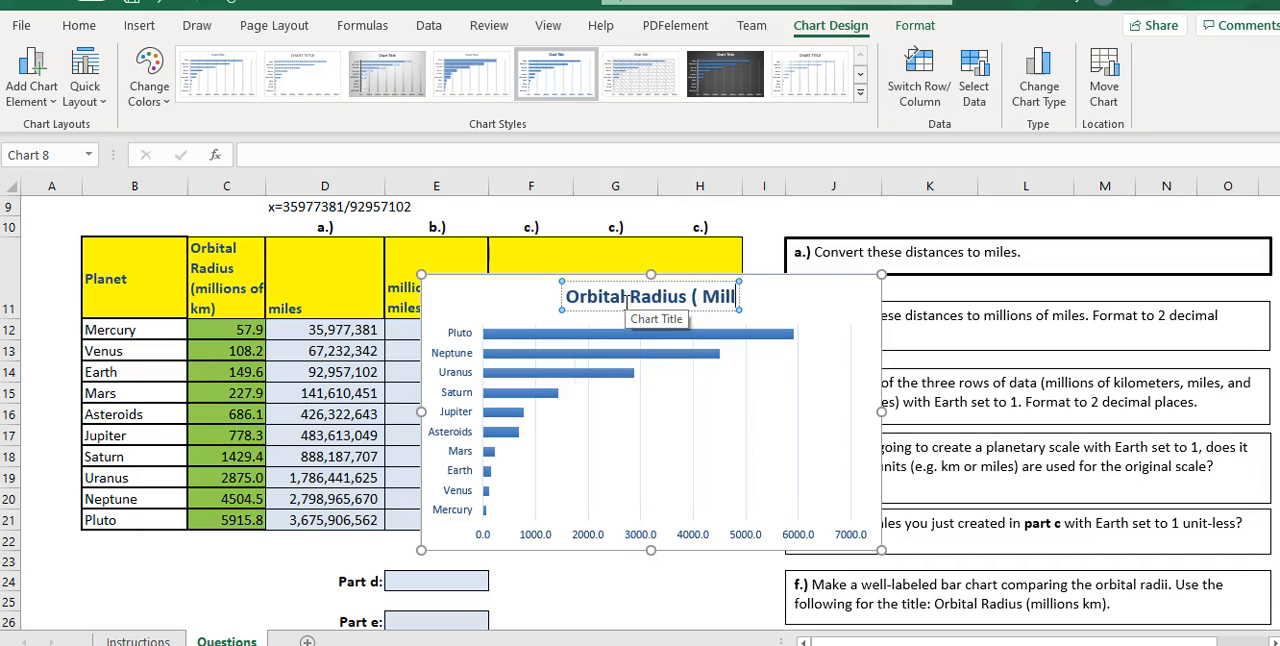
{"action": "type", "text": "ions Km"}
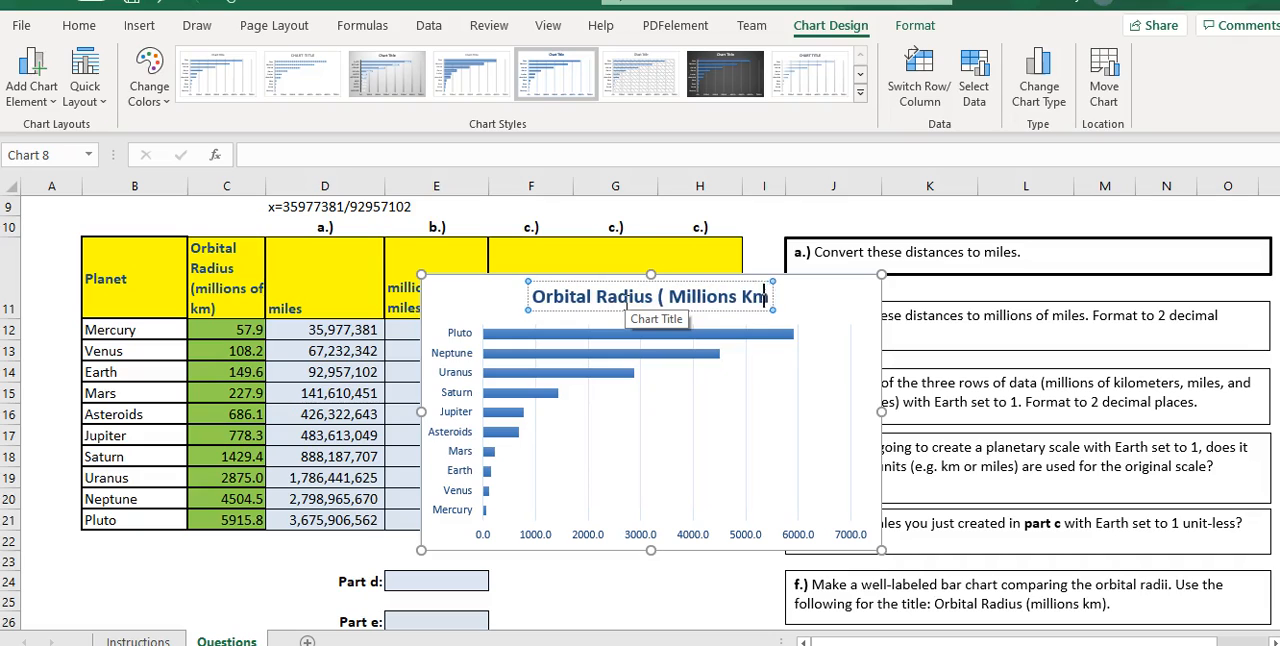
{"action": "type", "text": ")"}
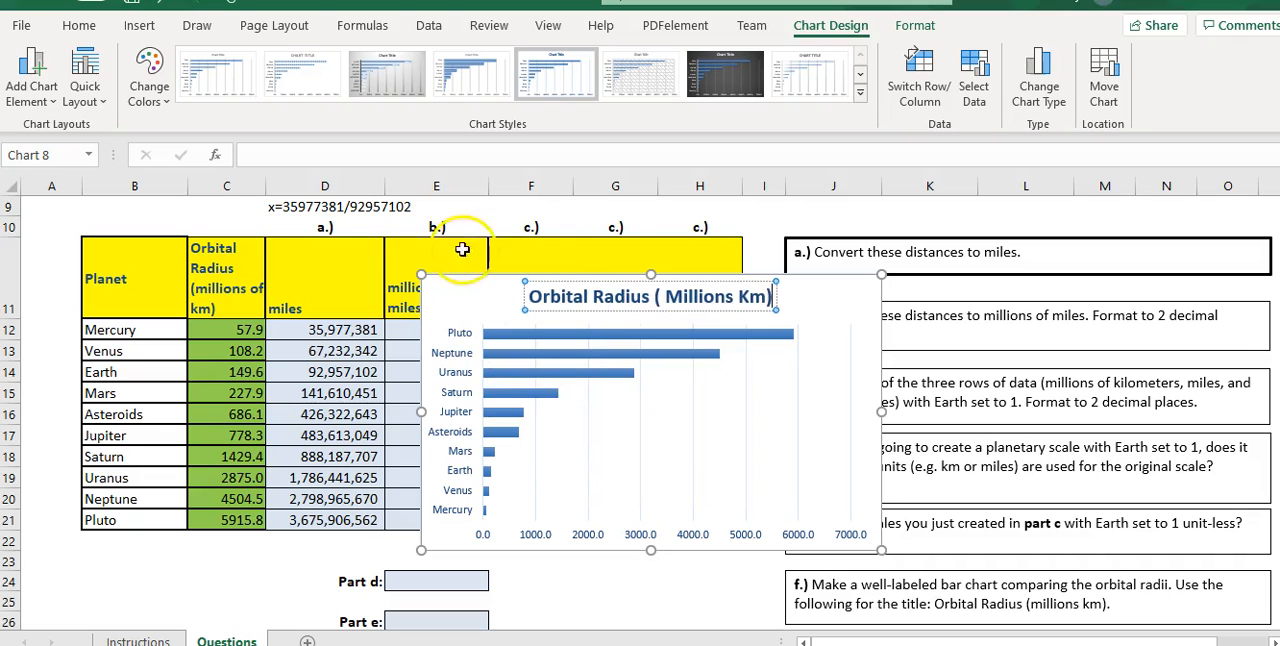
- Move the bar chart into the shaded part f answer area starting at J28, and look back over the completed worksheet
{"action": "scroll", "coordinate": [492, 272], "scroll_direction": "down", "scroll_amount": 1}
{"action": "scroll", "coordinate": [490, 276], "scroll_direction": "up", "scroll_amount": 1}
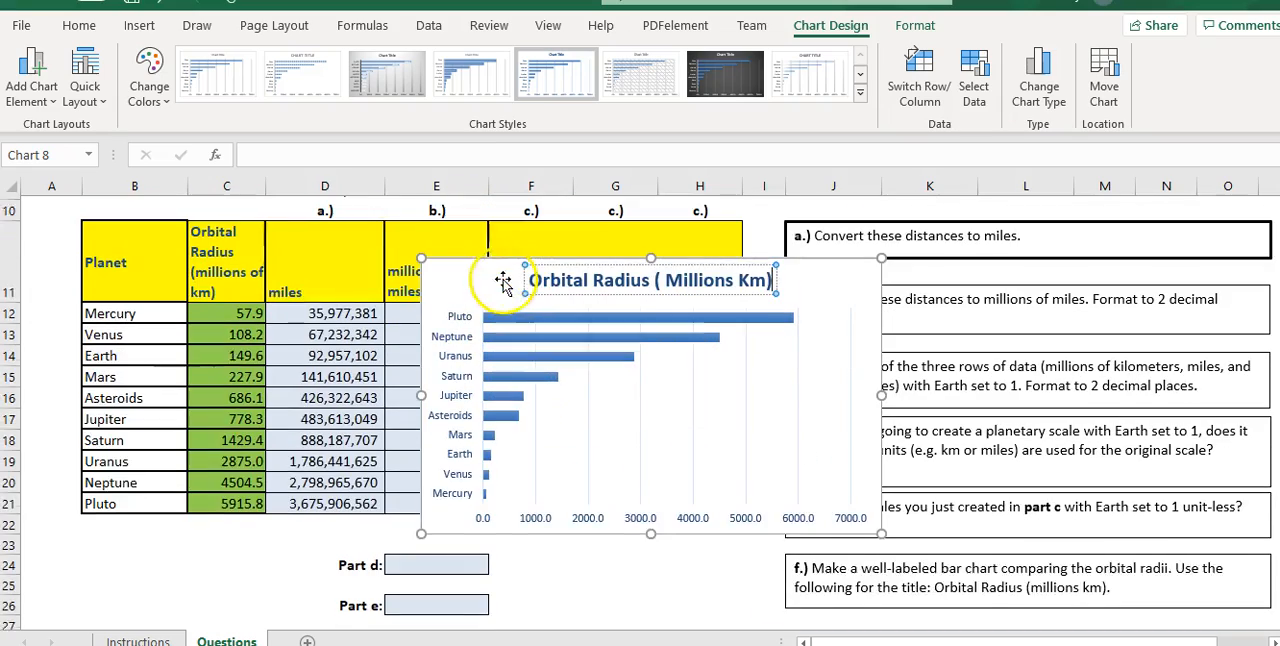
{"action": "left_click_drag", "start_coordinate": [479, 292], "coordinate": [884, 562]}
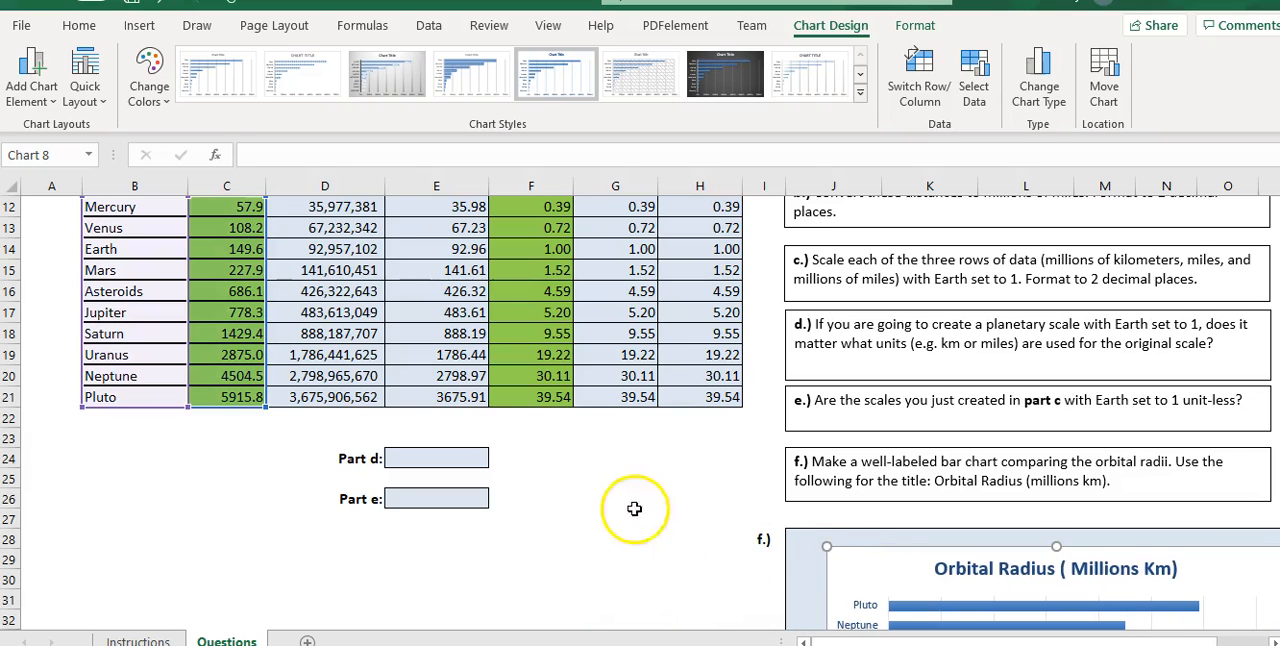
{"action": "scroll", "coordinate": [1174, 592], "scroll_direction": "down", "scroll_amount": 2}
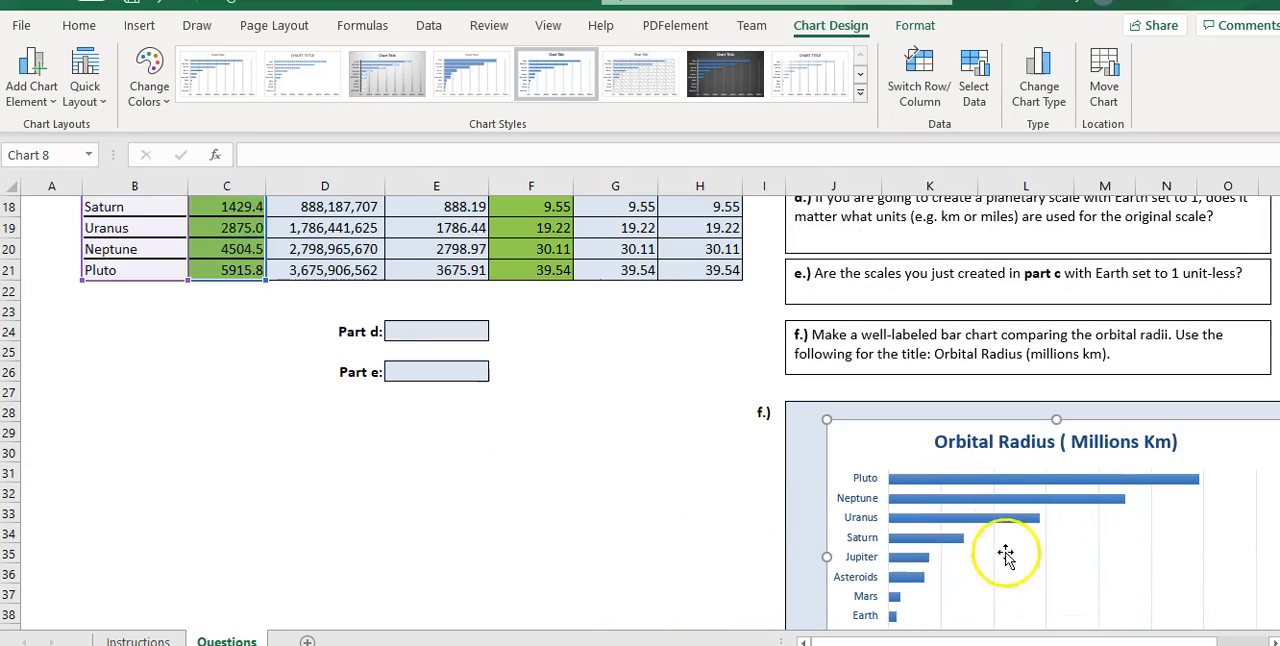
{"action": "scroll", "coordinate": [620, 550], "scroll_direction": "up", "scroll_amount": 3}
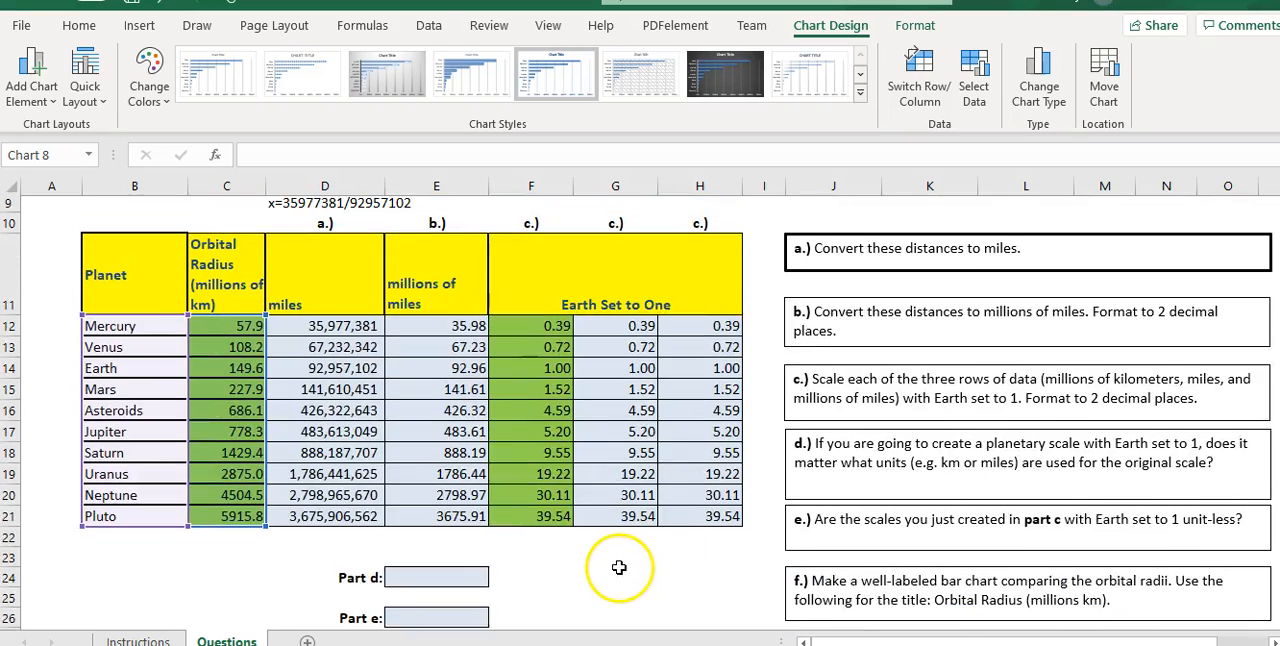
{"action": "scroll", "coordinate": [618, 572], "scroll_direction": "up", "scroll_amount": 1}
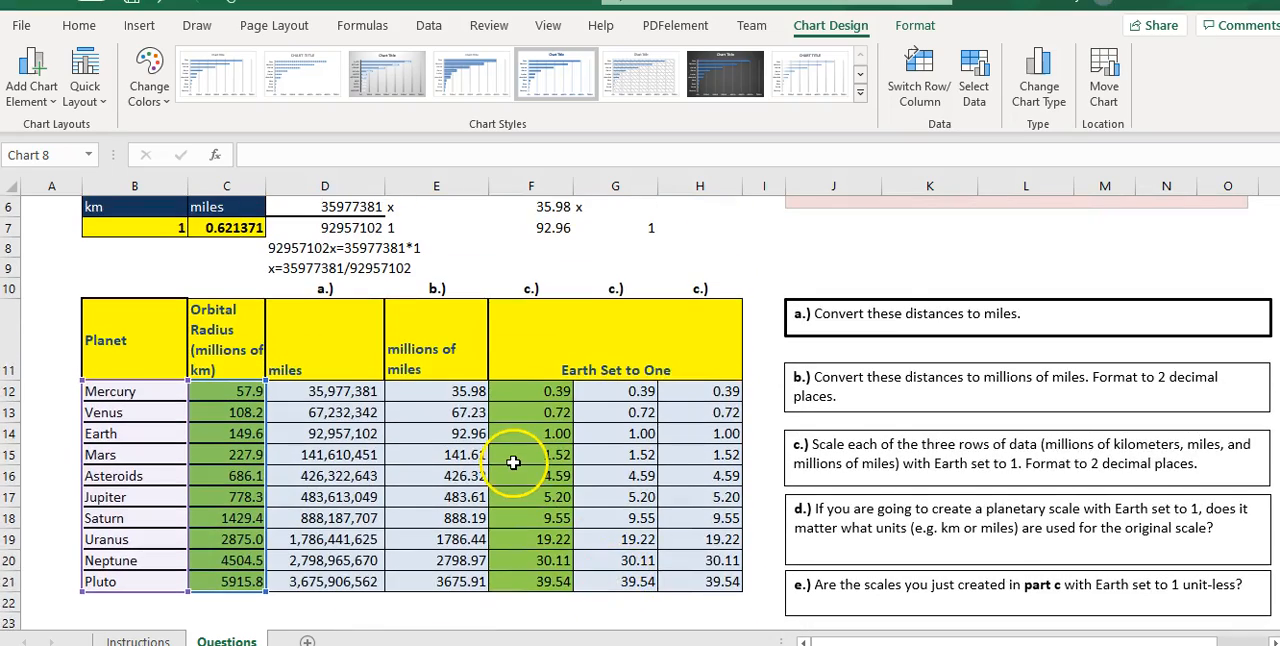
{"action": "scroll", "coordinate": [512, 462], "scroll_direction": "up", "scroll_amount": 2}
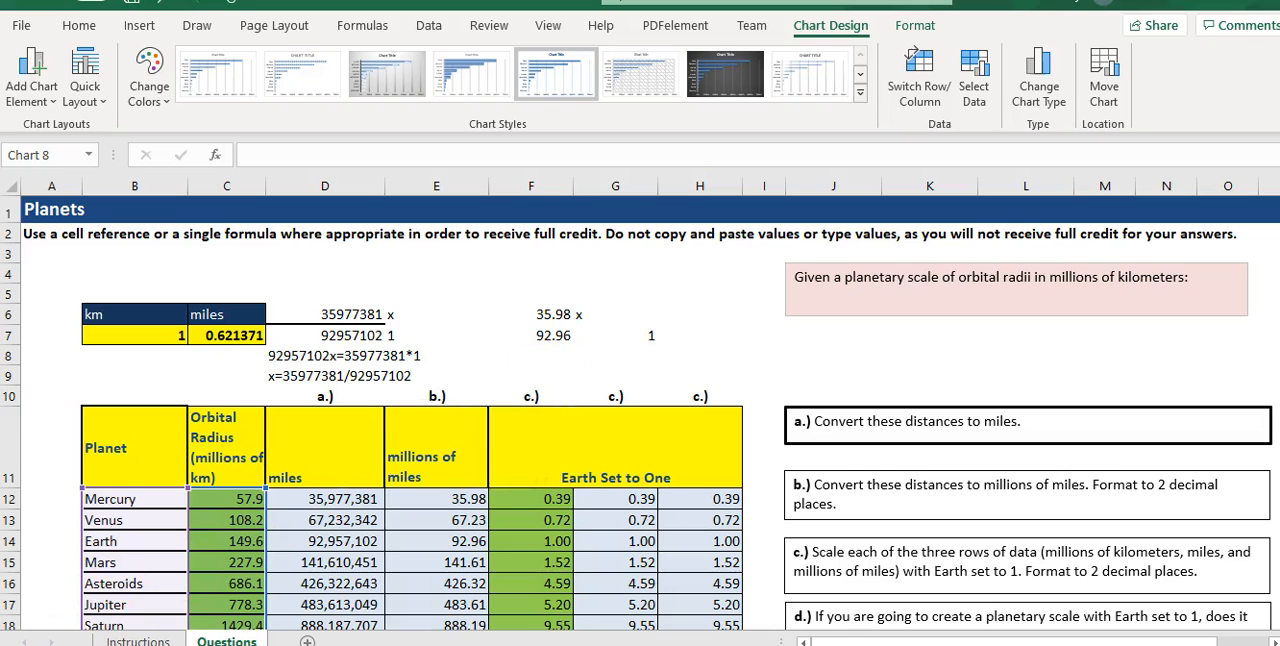